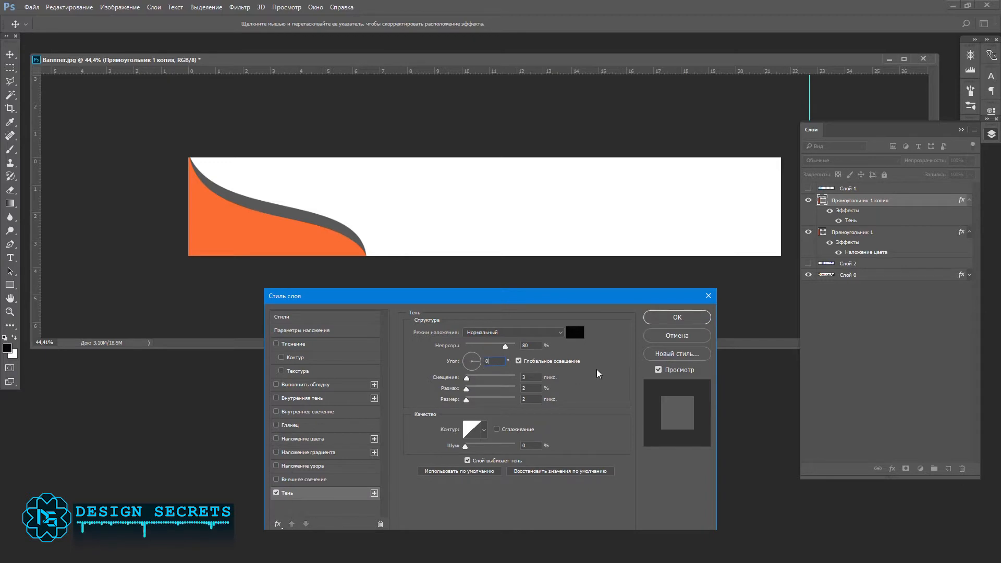
Step: Give the Прямоугольник 1 копия layer a drop shadow with a 97° angle, 20% spread and about 66 px size
{"action": "left_click_drag", "start_coordinate": [469, 345], "coordinate": [470, 346]}
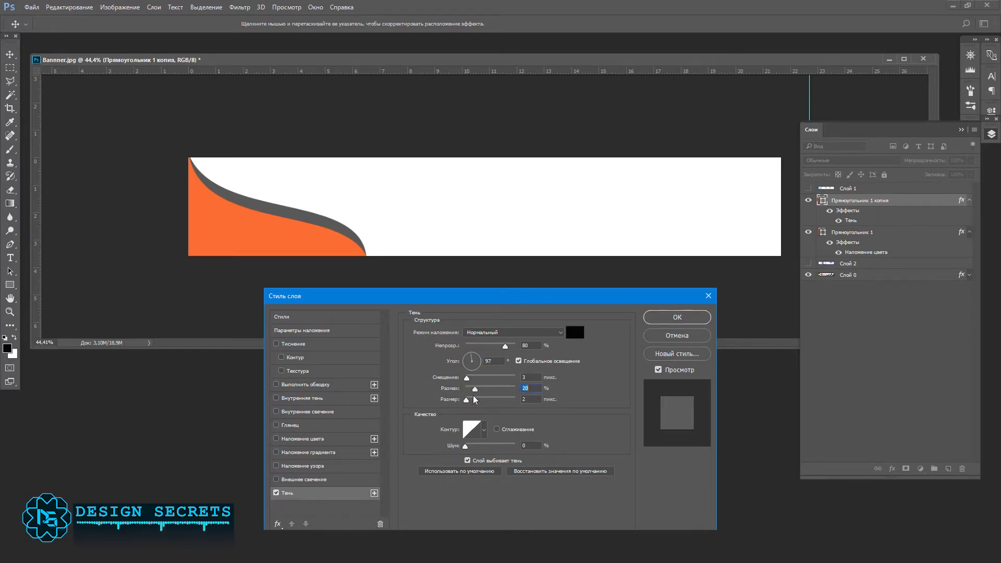
{"action": "left_click_drag", "start_coordinate": [467, 400], "coordinate": [481, 400]}
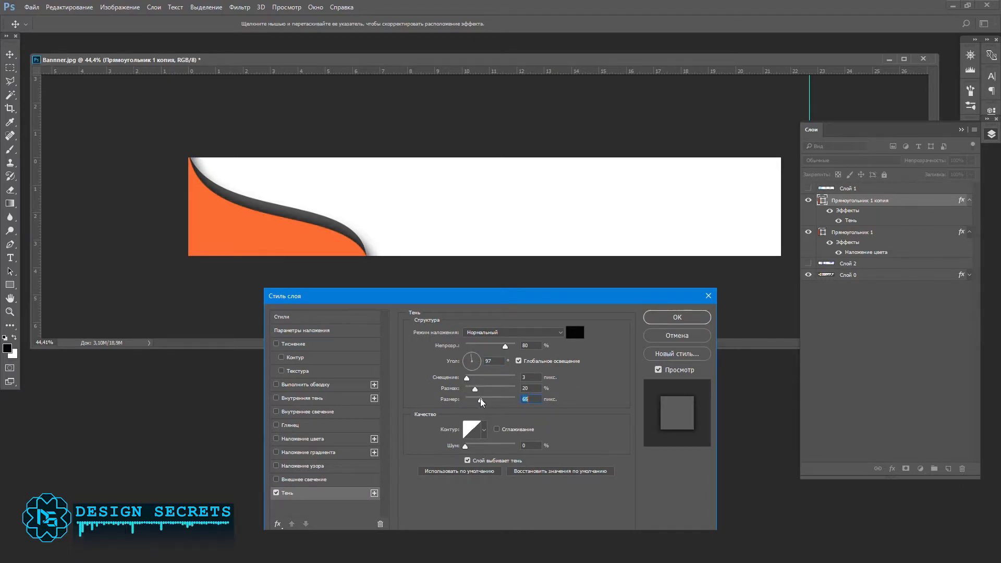
{"action": "left_click", "coordinate": [677, 318]}
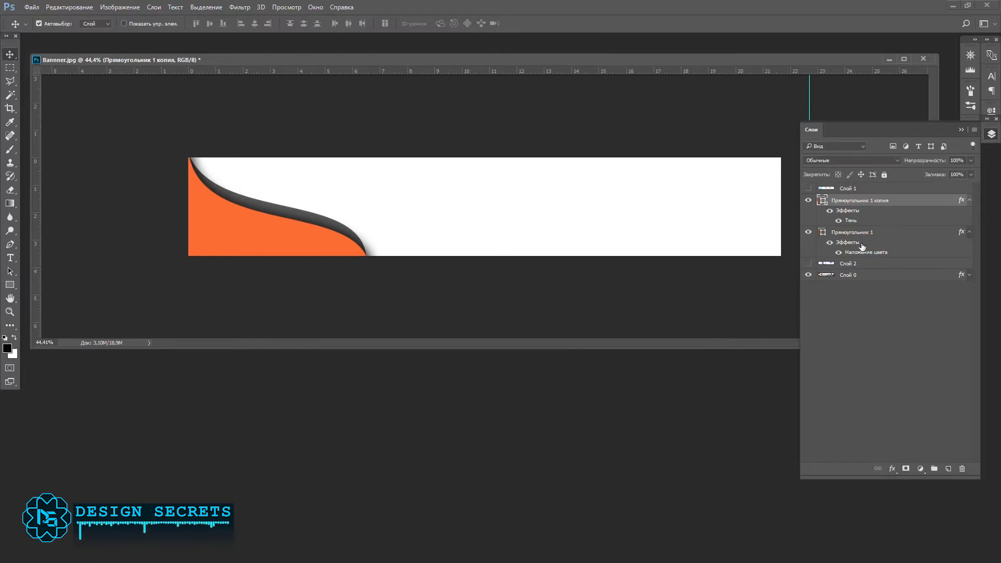
Step: Add a drop shadow to the Прямоугольник 1 layer with 90% opacity, 5 px distance, 20% spread and 90 px size
{"action": "double_click", "coordinate": [886, 233]}
{"action": "left_click", "coordinate": [286, 493]}
{"action": "type", "text": "90"}
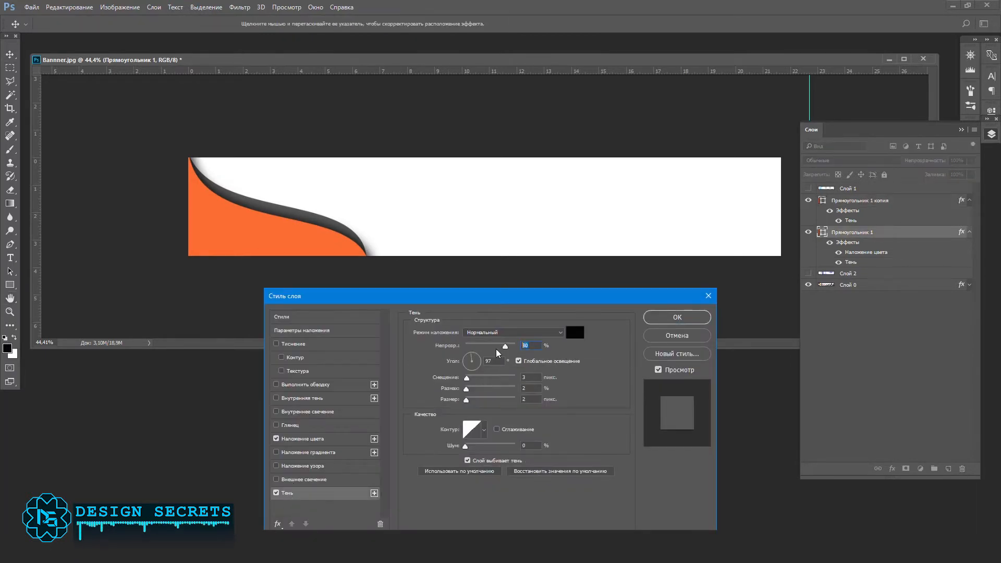
{"action": "type", "text": "5"}
{"action": "left_click_drag", "start_coordinate": [530, 377], "coordinate": [508, 392]}
{"action": "type", "text": "20"}
{"action": "key", "text": "Tab"}
{"action": "type", "text": "90"}
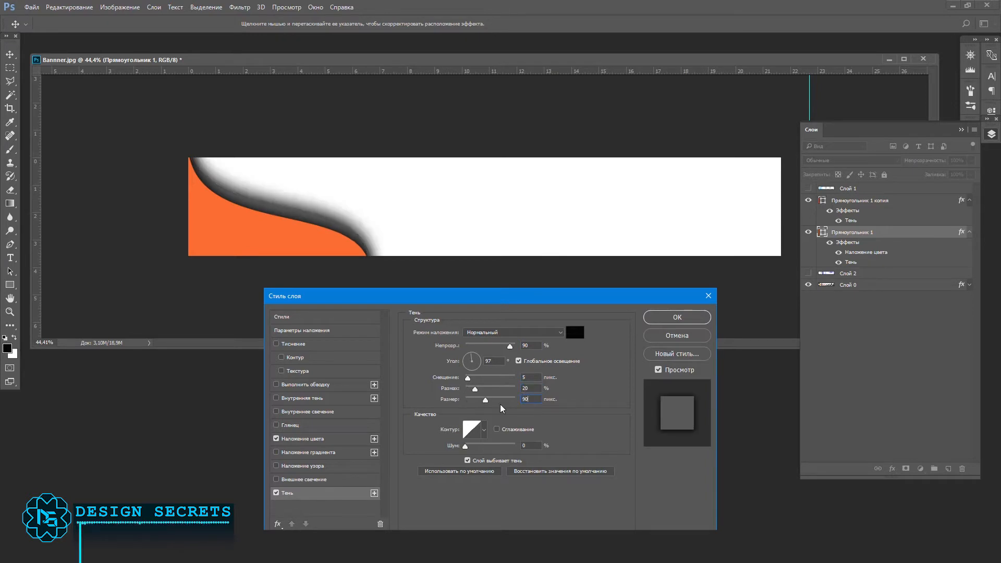
{"action": "left_click", "coordinate": [677, 317]}
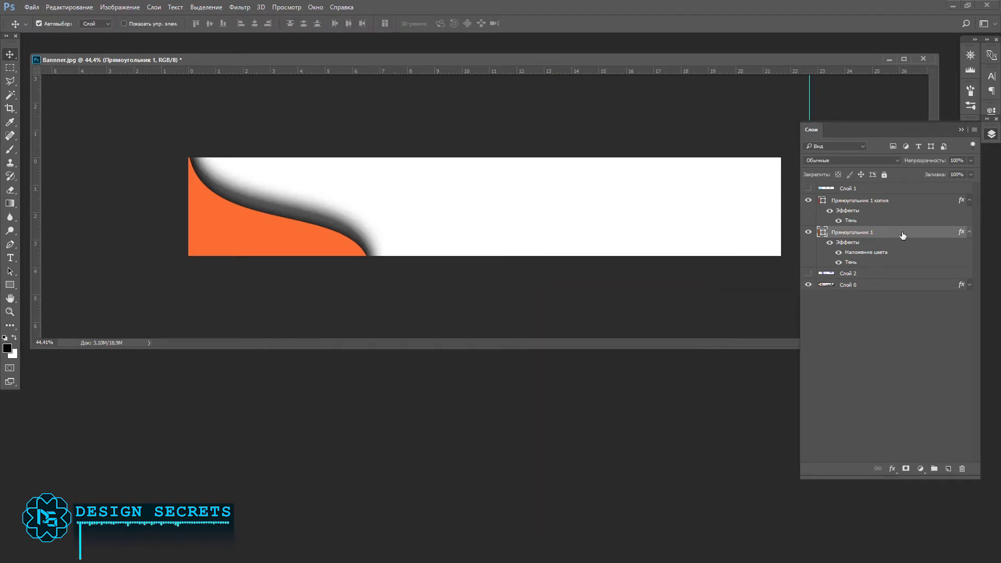
Step: Duplicate the Прямоугольник 1 layer and shift the lower original upward to form another wave band
{"action": "key", "text": "ctrl+j"}
{"action": "left_click", "coordinate": [866, 276]}
{"action": "key", "text": "shift+Up"}
{"action": "key", "text": "shift+Up"}
{"action": "key", "text": "shift+Up"}
{"action": "key", "text": "shift+Up"}
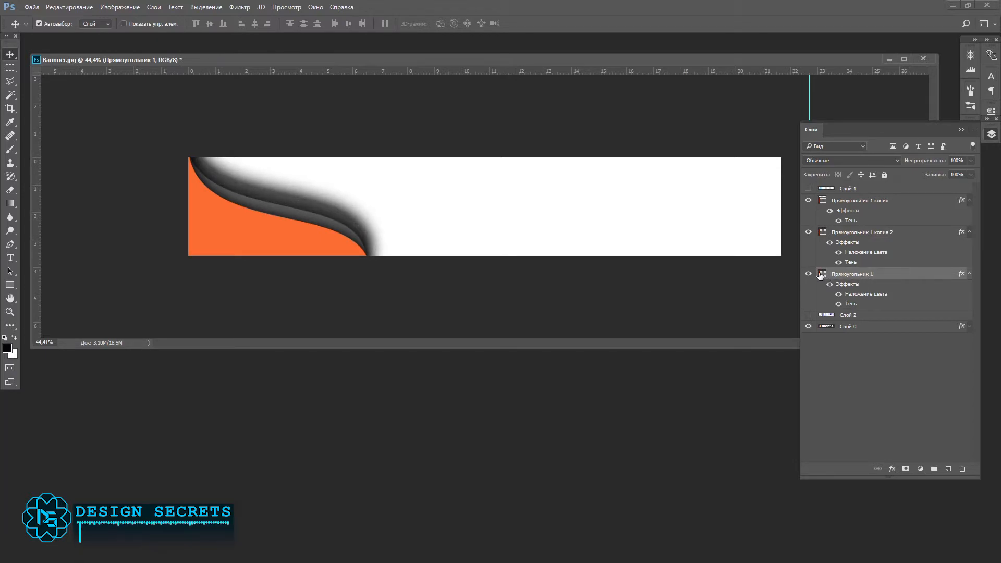
{"action": "double_click", "coordinate": [820, 275]}
{"action": "left_click_drag", "start_coordinate": [730, 404], "coordinate": [708, 402]}
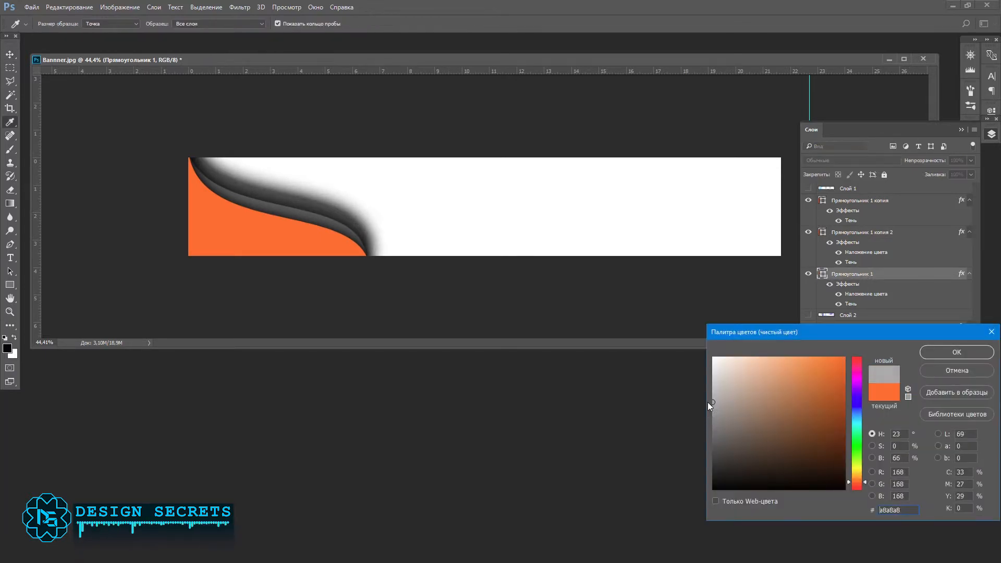
{"action": "left_click", "coordinate": [955, 370]}
Step: Change the colour overlay of the Прямоугольник 1 layer to light grey a7a7a7
{"action": "double_click", "coordinate": [939, 275]}
{"action": "left_click", "coordinate": [325, 438]}
{"action": "left_click", "coordinate": [575, 332]}
{"action": "mouse_move", "coordinate": [714, 420]}
{"action": "left_mouse_down"}
{"action": "mouse_move", "coordinate": [724, 414]}
{"action": "mouse_move", "coordinate": [699, 415]}
{"action": "mouse_move", "coordinate": [695, 402]}
{"action": "left_mouse_up"}
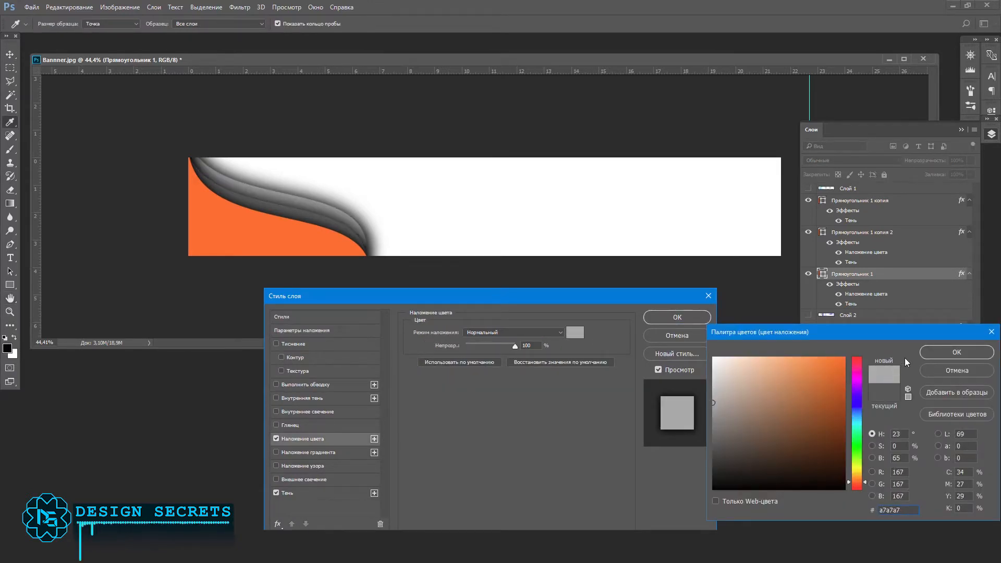
{"action": "left_click", "coordinate": [954, 353]}
{"action": "left_click", "coordinate": [677, 317]}
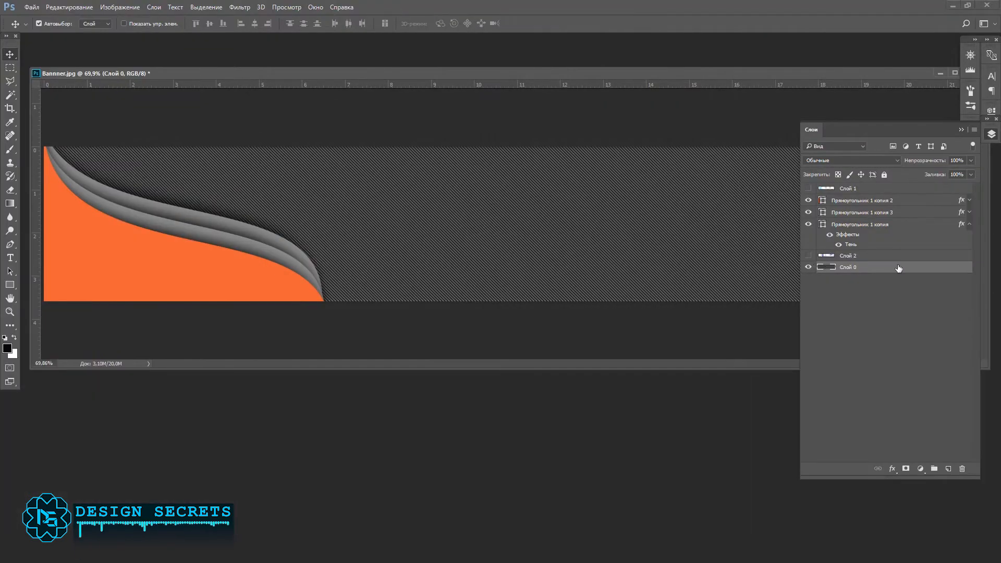
Step: Change the colour overlay of the background layer Слой 0 to dark purple 21184a
{"action": "double_click", "coordinate": [840, 267]}
{"action": "left_click", "coordinate": [302, 439]}
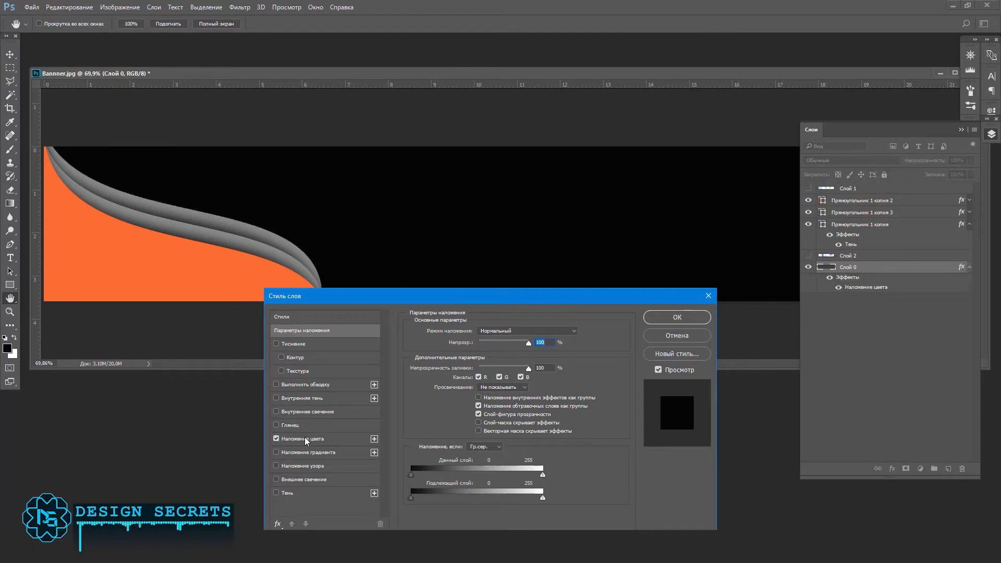
{"action": "left_click", "coordinate": [575, 333]}
{"action": "left_click", "coordinate": [859, 391]}
{"action": "left_click", "coordinate": [798, 451]}
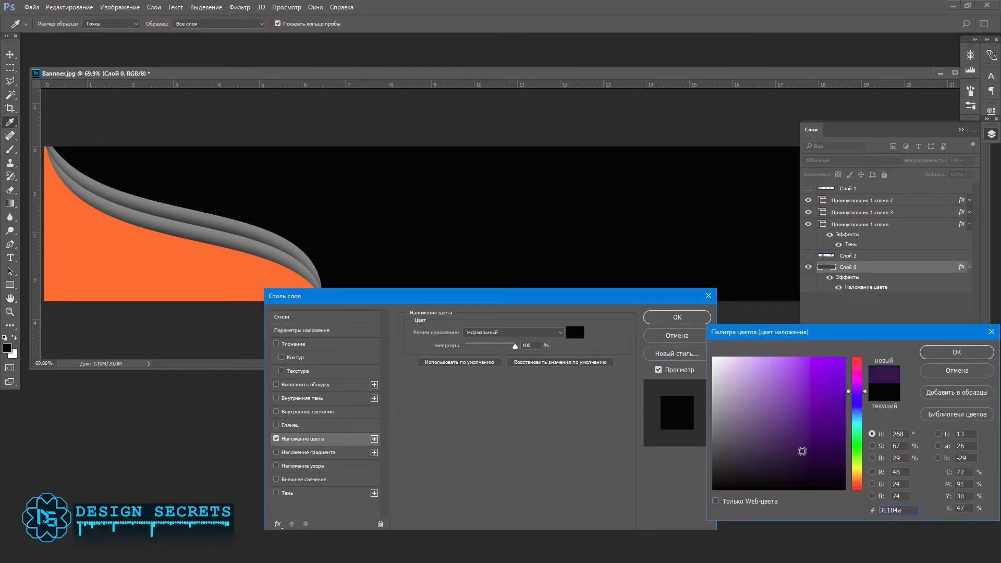
{"action": "left_click_drag", "start_coordinate": [856, 393], "coordinate": [856, 395]}
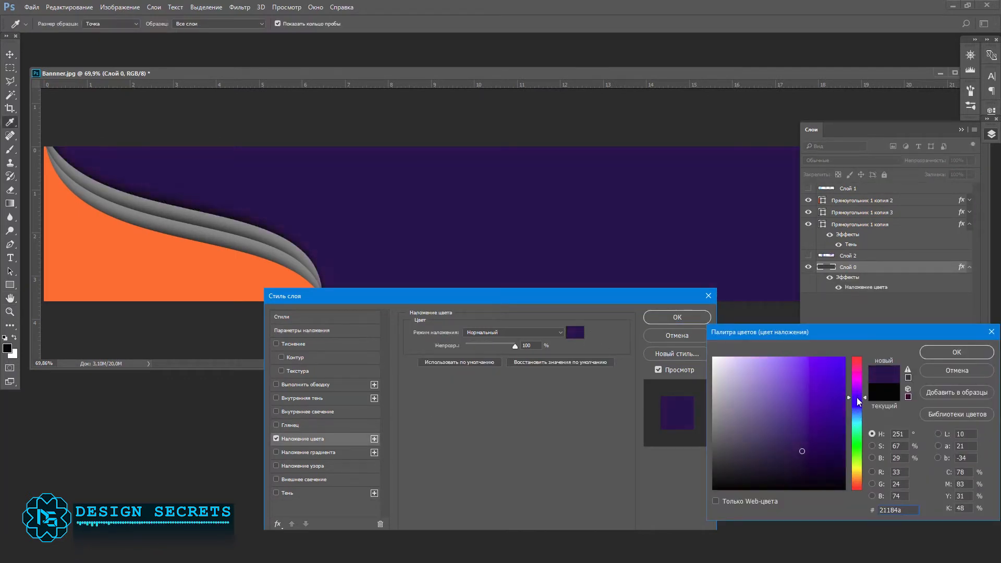
{"action": "left_click", "coordinate": [944, 352]}
{"action": "key", "text": "Return"}
{"action": "left_click", "coordinate": [960, 130]}
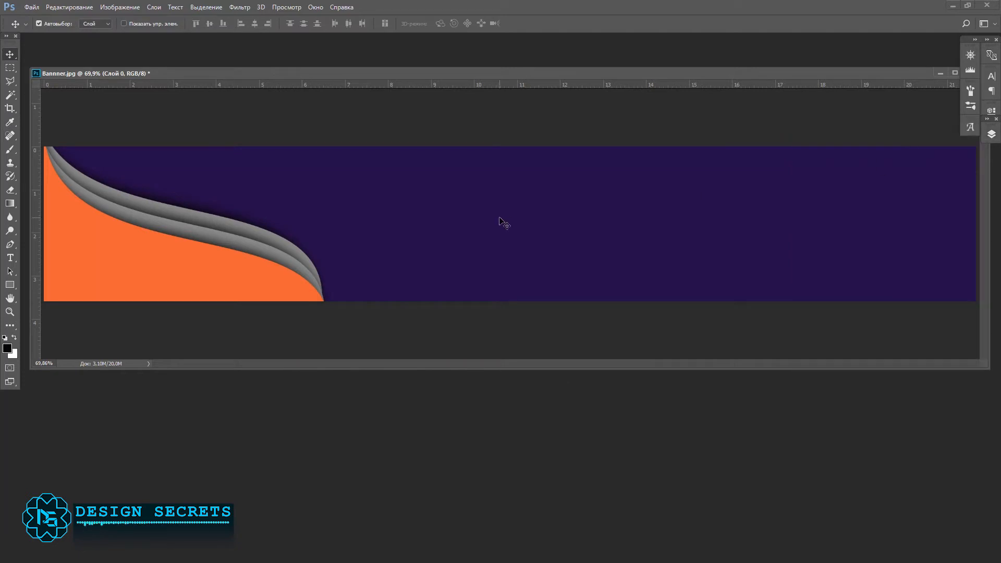
Step: Recolour the orange shape Прямоугольник 1 копия 2 with a slightly lighter purple derived from the background colour
{"action": "left_click", "coordinate": [991, 134]}
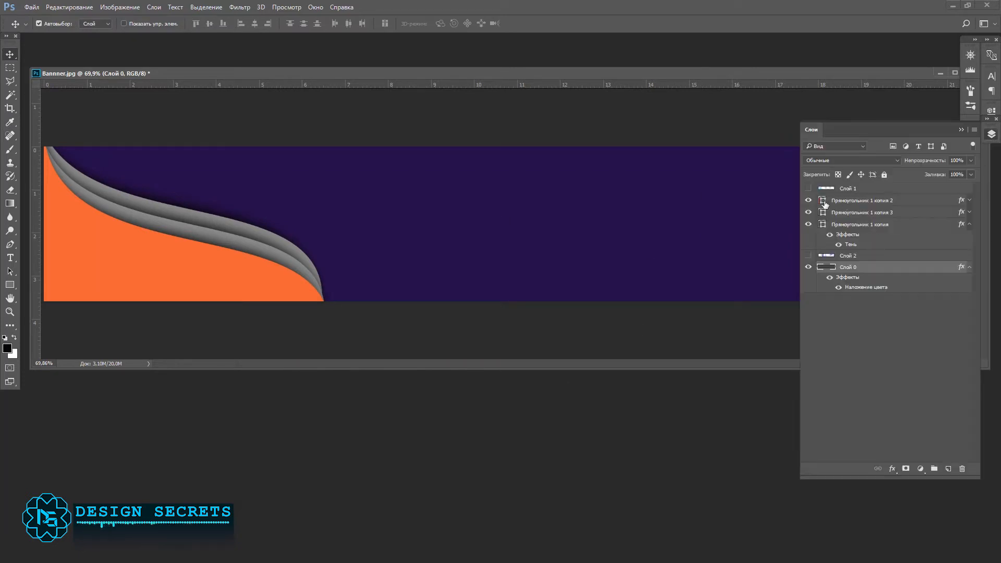
{"action": "double_click", "coordinate": [821, 200]}
{"action": "left_click", "coordinate": [751, 274]}
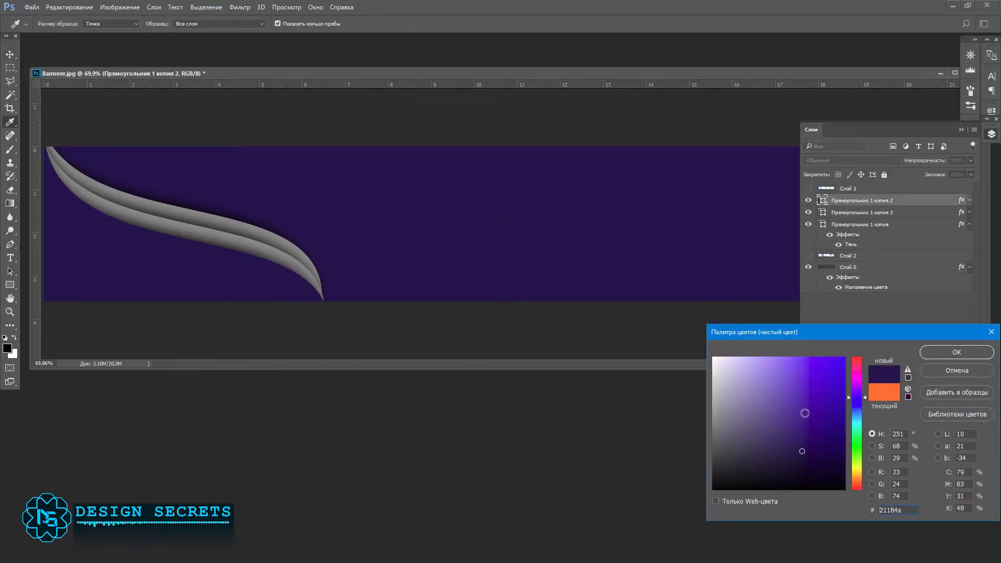
{"action": "left_click", "coordinate": [797, 427]}
{"action": "mouse_move", "coordinate": [803, 466]}
{"action": "left_mouse_down"}
{"action": "mouse_move", "coordinate": [779, 467]}
{"action": "mouse_move", "coordinate": [796, 427]}
{"action": "mouse_move", "coordinate": [796, 437]}
{"action": "left_mouse_up"}
{"action": "left_click", "coordinate": [957, 352]}
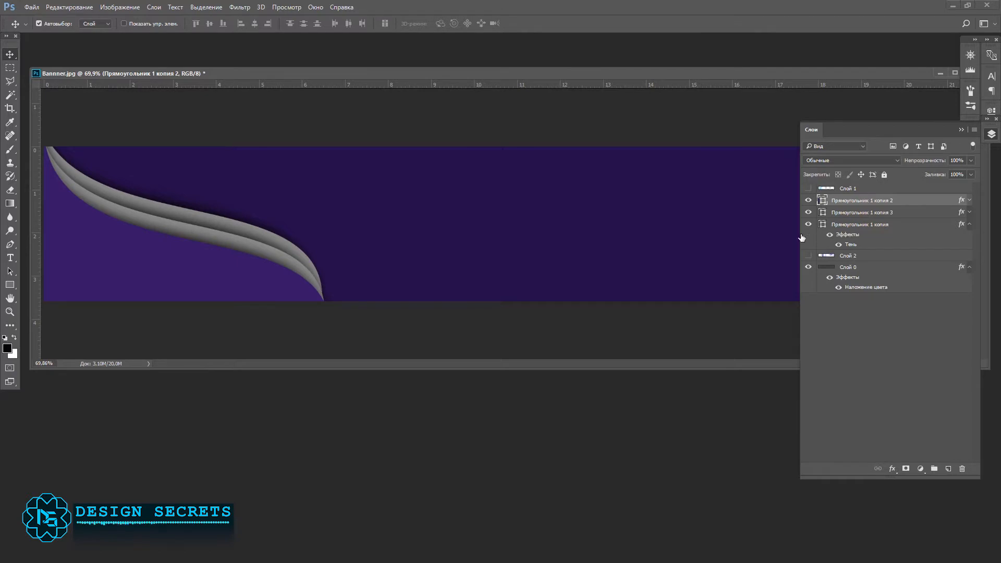
{"action": "left_click", "coordinate": [316, 266]}
{"action": "double_click", "coordinate": [920, 215]}
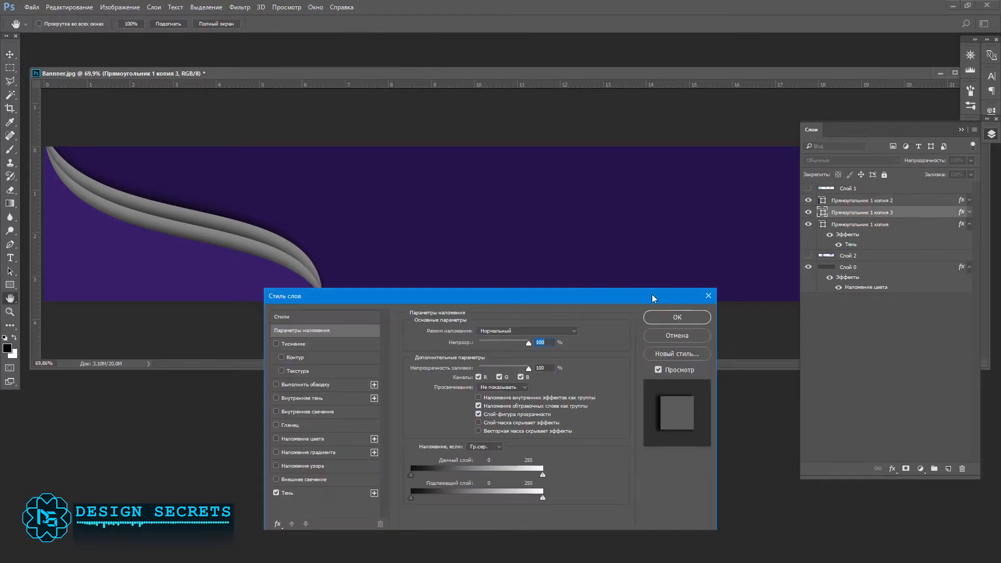
{"action": "left_click", "coordinate": [494, 408]}
{"action": "left_click", "coordinate": [746, 303]}
{"action": "left_click", "coordinate": [710, 226]}
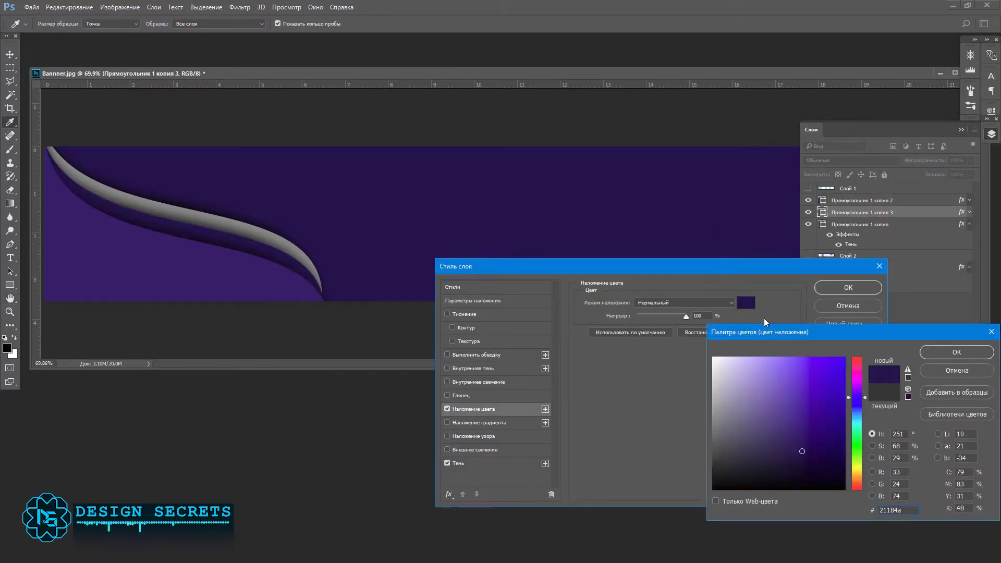
{"action": "left_click", "coordinate": [796, 363]}
{"action": "left_click_drag", "start_coordinate": [796, 364], "coordinate": [802, 446]}
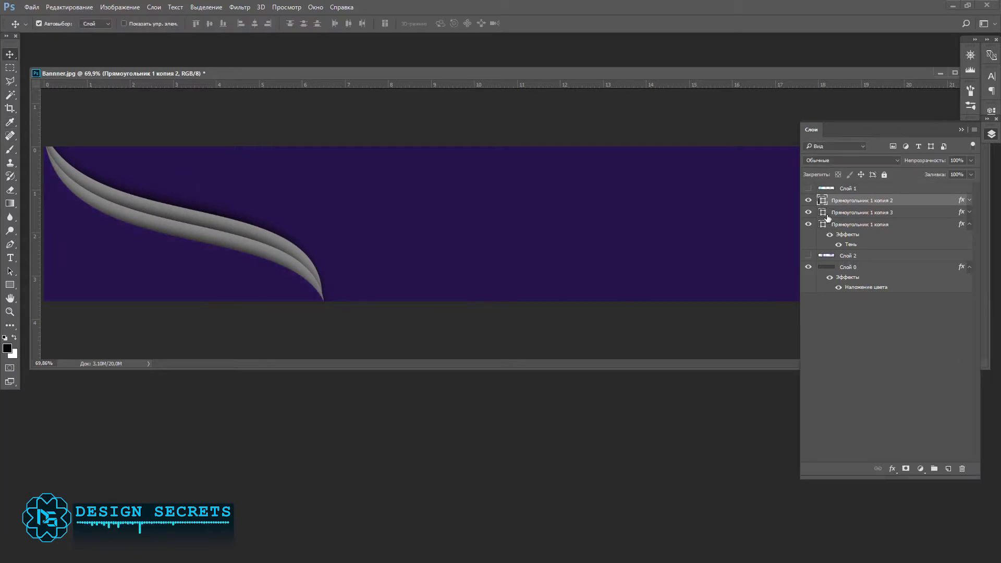
Step: Recolour the fill of the grey inner wave Прямоугольник 1 копия 3 with a brighter purple based on the background colour
{"action": "double_click", "coordinate": [822, 213]}
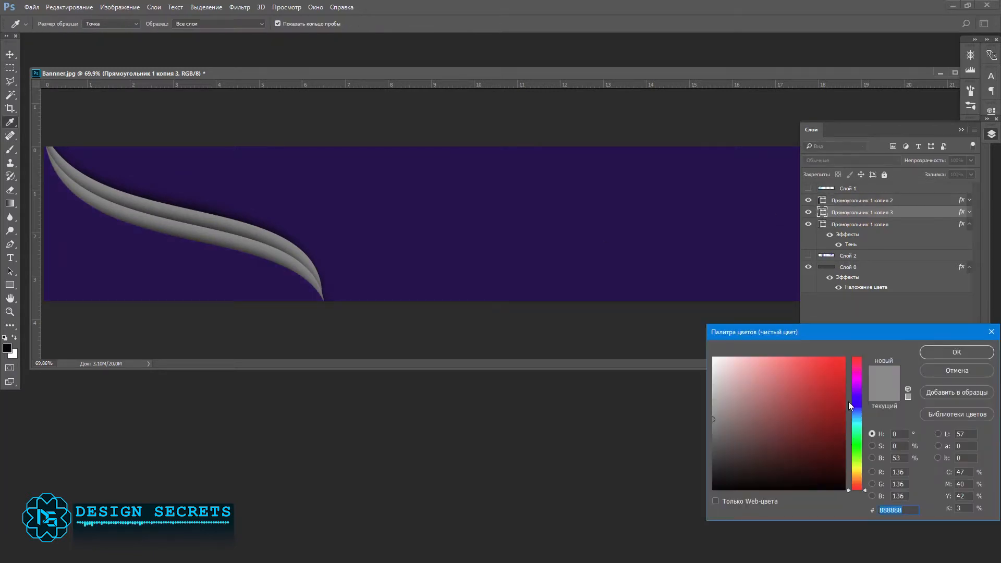
{"action": "left_click", "coordinate": [720, 256]}
{"action": "left_click", "coordinate": [800, 409]}
{"action": "key", "text": "Return"}
Step: Apply a light purple colour overlay to the outer wave Прямоугольник 1 копия and shift the wave slightly outward
{"action": "double_click", "coordinate": [905, 225]}
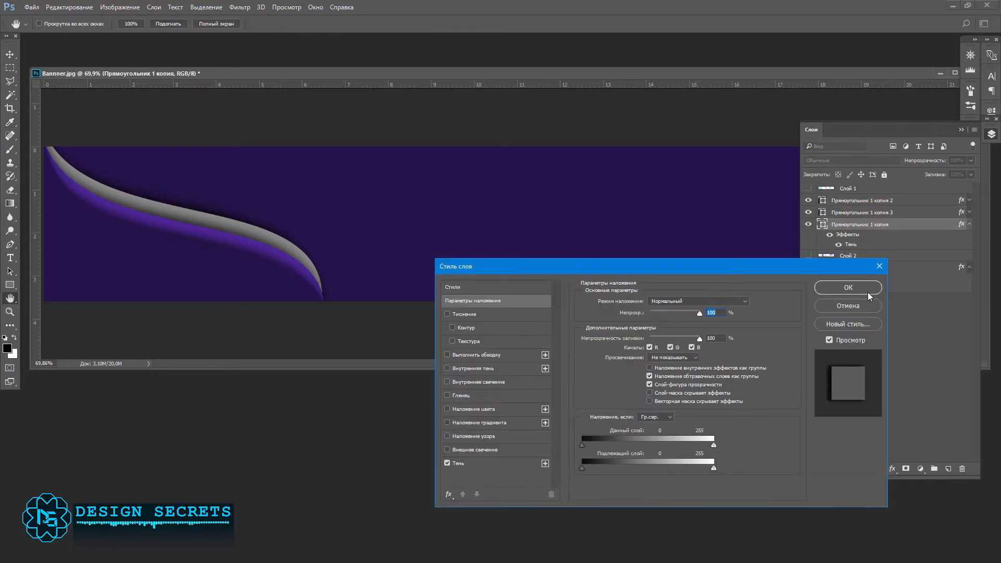
{"action": "left_click", "coordinate": [473, 410]}
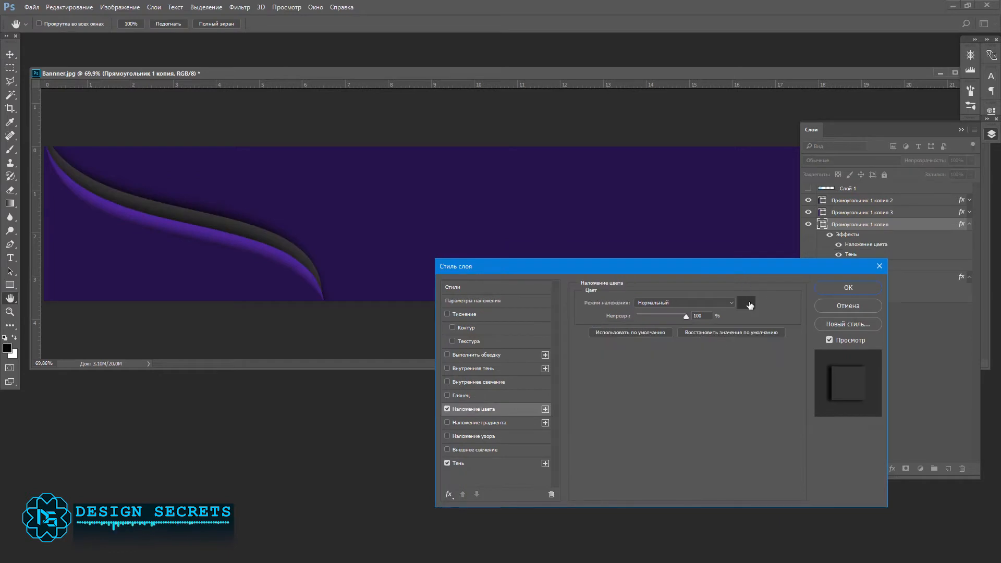
{"action": "left_click", "coordinate": [746, 302]}
{"action": "left_click", "coordinate": [791, 365]}
{"action": "key", "text": "Return"}
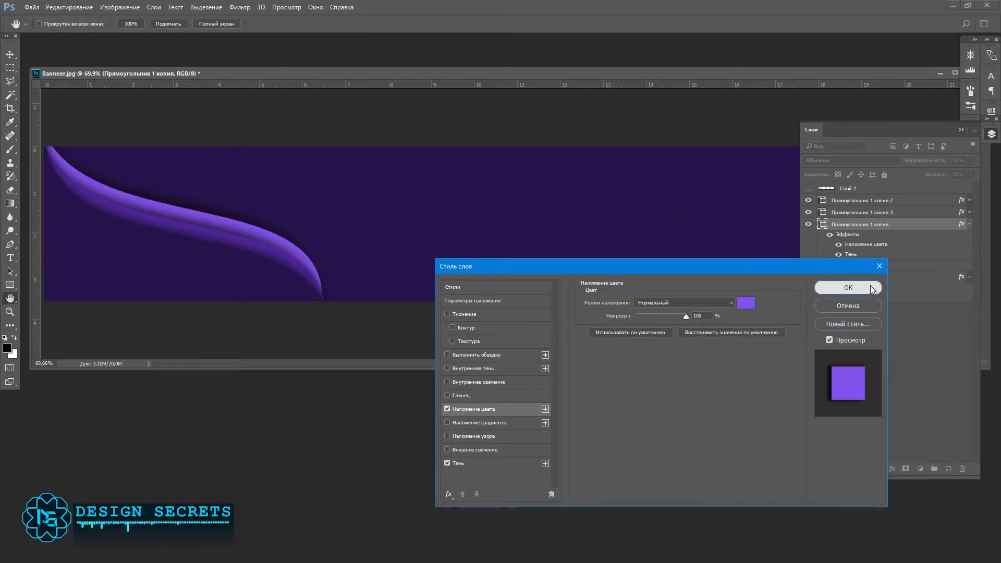
{"action": "key", "text": "Return"}
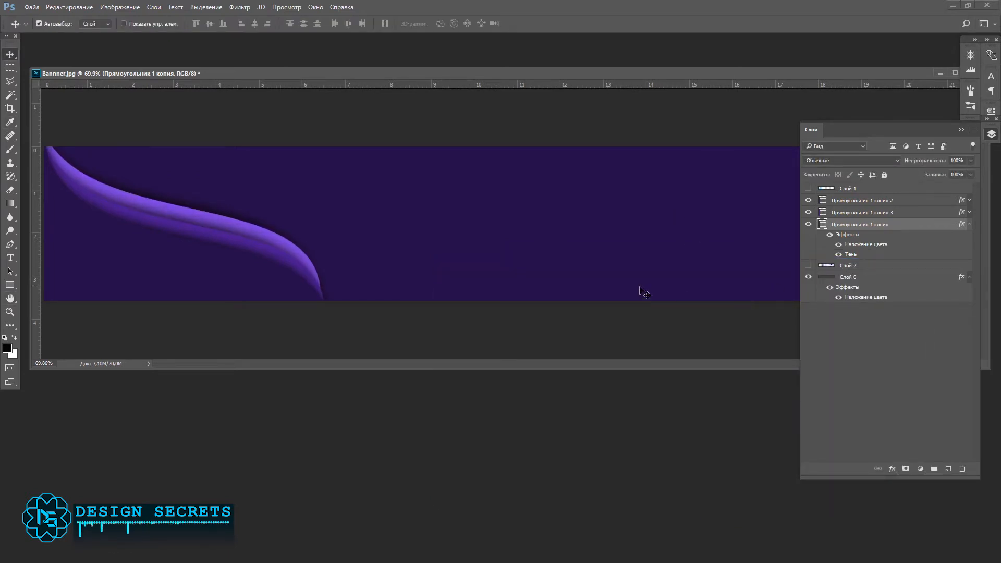
{"action": "left_click", "coordinate": [265, 250]}
{"action": "left_click", "coordinate": [869, 226]}
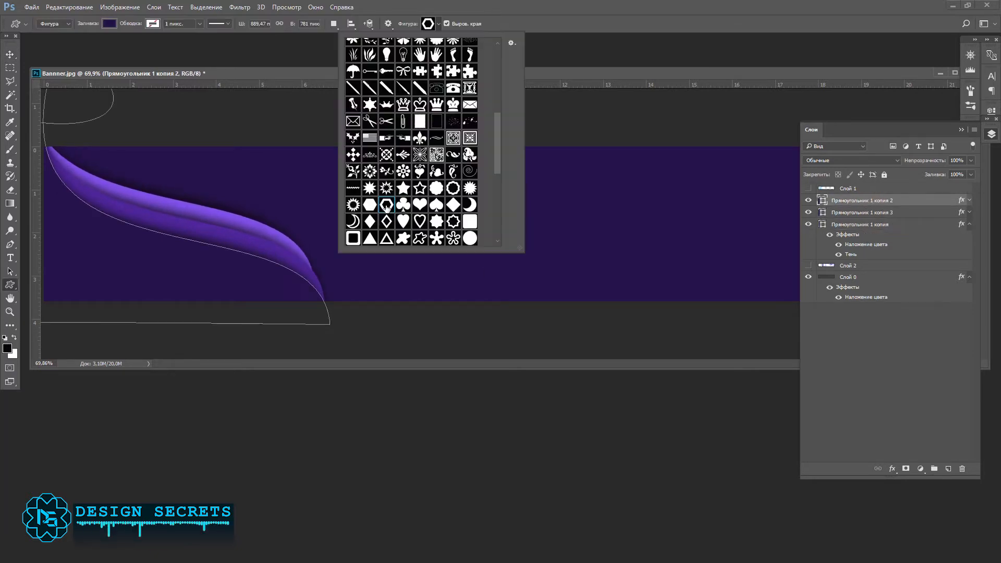
Step: Add a ring shape near the banner's lower-left corner and apply a colour overlay to it
{"action": "scroll", "coordinate": [386, 208], "scroll_direction": "down", "scroll_amount": 2}
{"action": "left_click", "coordinate": [369, 233]}
{"action": "left_click_drag", "start_coordinate": [542, 184], "coordinate": [162, 277]}
{"action": "key", "text": "v"}
{"action": "double_click", "coordinate": [910, 203]}
{"action": "left_click", "coordinate": [473, 409]}
{"action": "left_click", "coordinate": [848, 287]}
Step: Resize the ring with Free Transform and reduce its opacity
{"action": "key", "text": "ctrl+t"}
{"action": "key", "text": "Return"}
{"action": "key", "text": "4"}
{"action": "key", "text": "7"}
Step: Scale a ring copy to 48.5% and place it on the banner's left edge above the large ring
{"action": "key", "text": "ctrl+t"}
{"action": "left_click_drag", "start_coordinate": [80, 268], "coordinate": [130, 279]}
{"action": "left_click_drag", "start_coordinate": [120, 268], "coordinate": [54, 213]}
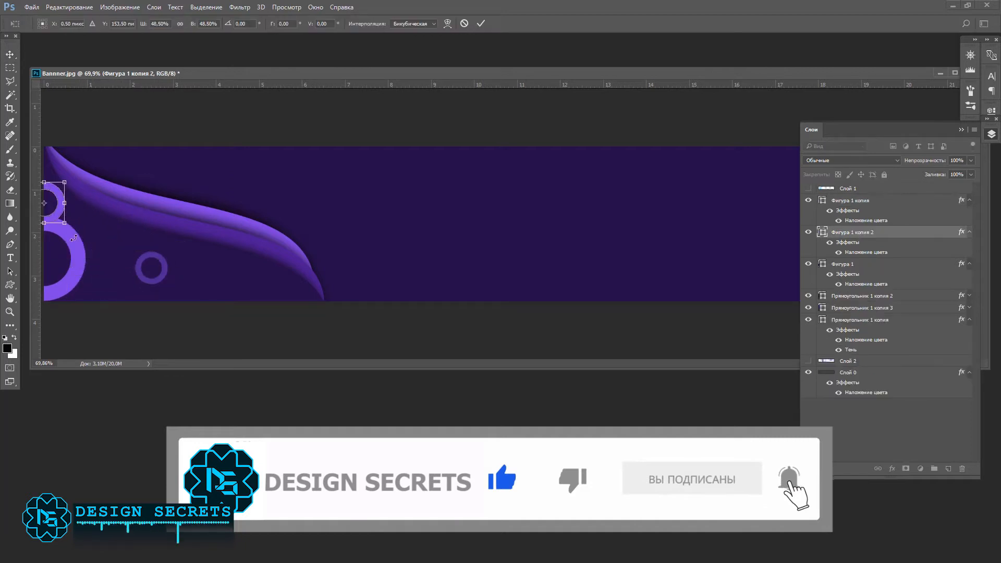
{"action": "key", "text": "Return"}
Step: Arrange resized ring copies beside the large ring and set the newest copy's opacity to 20%
{"action": "left_click_drag", "start_coordinate": [142, 265], "coordinate": [121, 259]}
{"action": "key", "text": "ctrl+t"}
{"action": "key", "text": "Return"}
{"action": "left_click_drag", "start_coordinate": [61, 210], "coordinate": [168, 253]}
{"action": "key", "text": "2"}
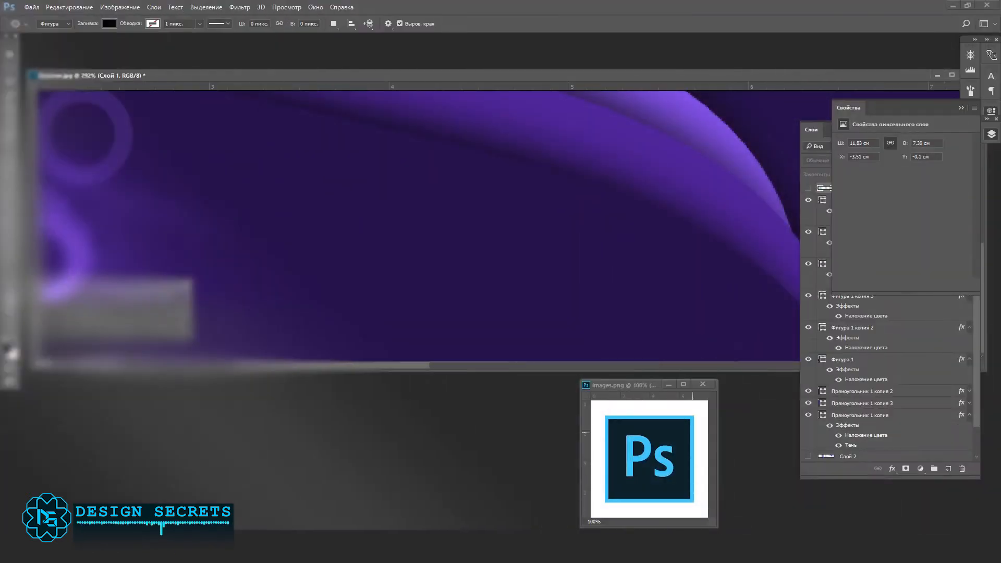
Step: Draw a black ellipse to the right of the rings and set its size to 80 × 80 px
{"action": "left_click_drag", "start_coordinate": [162, 239], "coordinate": [255, 327]}
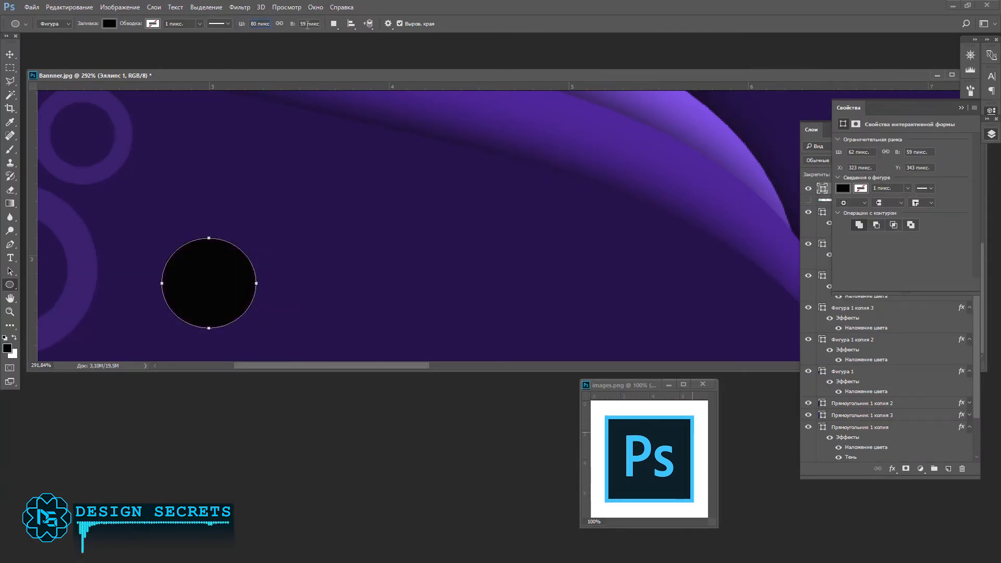
{"action": "left_click_drag", "start_coordinate": [308, 24], "coordinate": [282, 26]}
{"action": "type", "text": "80"}
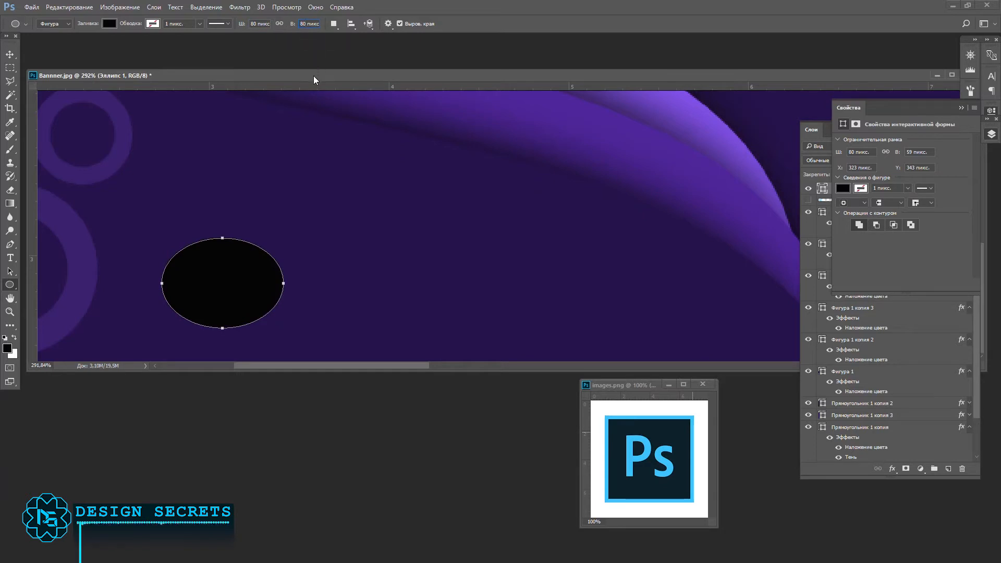
{"action": "key", "text": "Return"}
{"action": "key", "text": "v"}
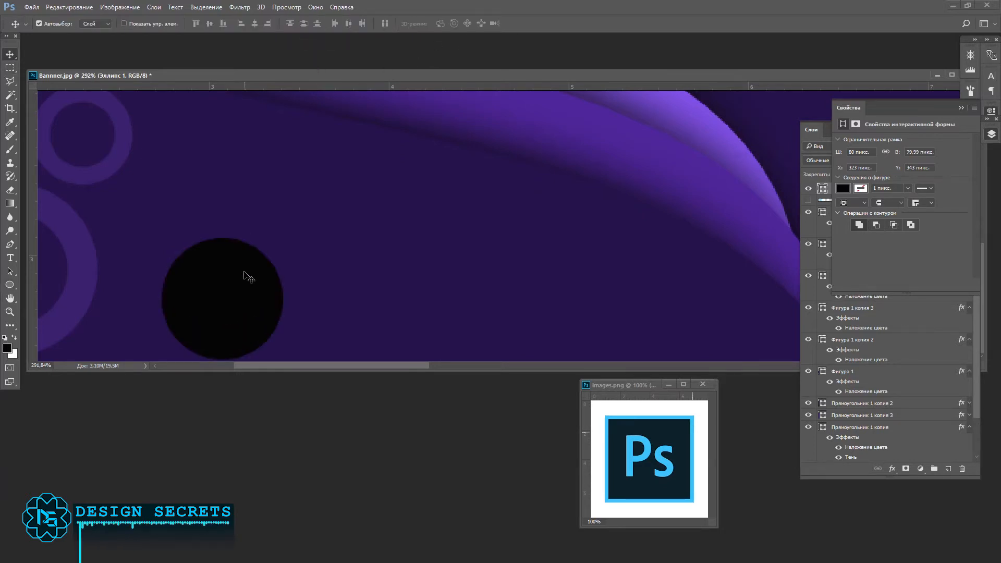
Step: Position the black circle just right of the faded rings near the banner's lower edge
{"action": "scroll", "coordinate": [233, 314], "scroll_direction": "down", "scroll_amount": 3}
{"action": "left_click_drag", "start_coordinate": [227, 322], "coordinate": [220, 310]}
{"action": "scroll", "coordinate": [221, 317], "scroll_direction": "down", "scroll_amount": 7}
{"action": "scroll", "coordinate": [218, 319], "scroll_direction": "down", "scroll_amount": 3}
{"action": "left_click_drag", "start_coordinate": [166, 288], "coordinate": [168, 291]}
{"action": "left_click", "coordinate": [962, 107]}
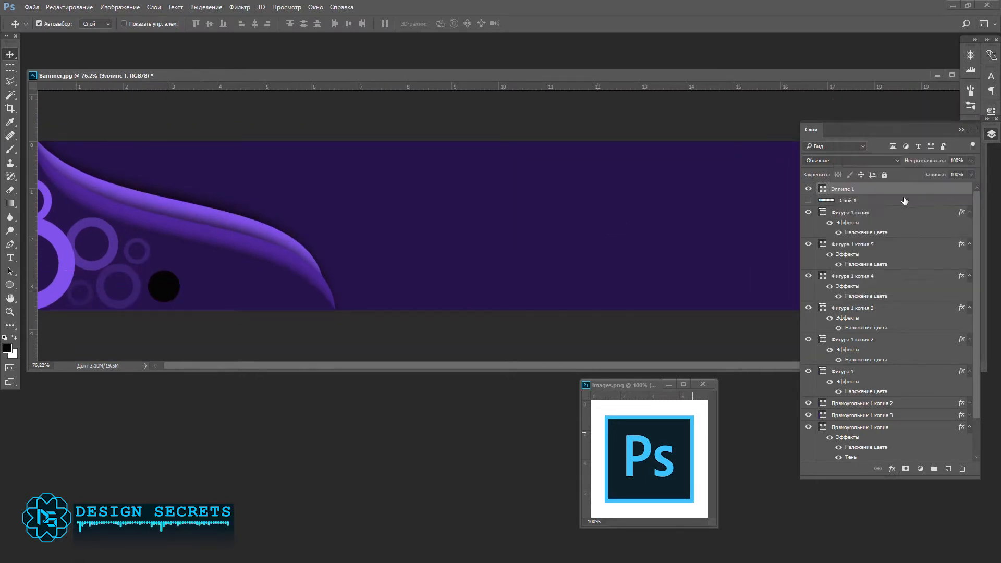
Step: Apply a dark teal #001d26 colour overlay to the circular badge's ellipse layer
{"action": "double_click", "coordinate": [884, 191]}
{"action": "left_click", "coordinate": [531, 272]}
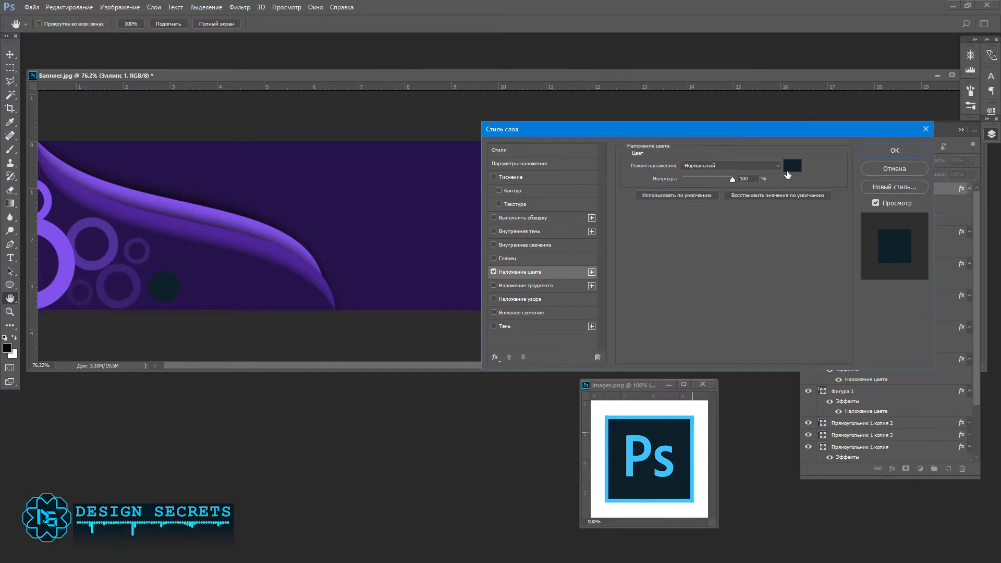
{"action": "left_click", "coordinate": [792, 166]}
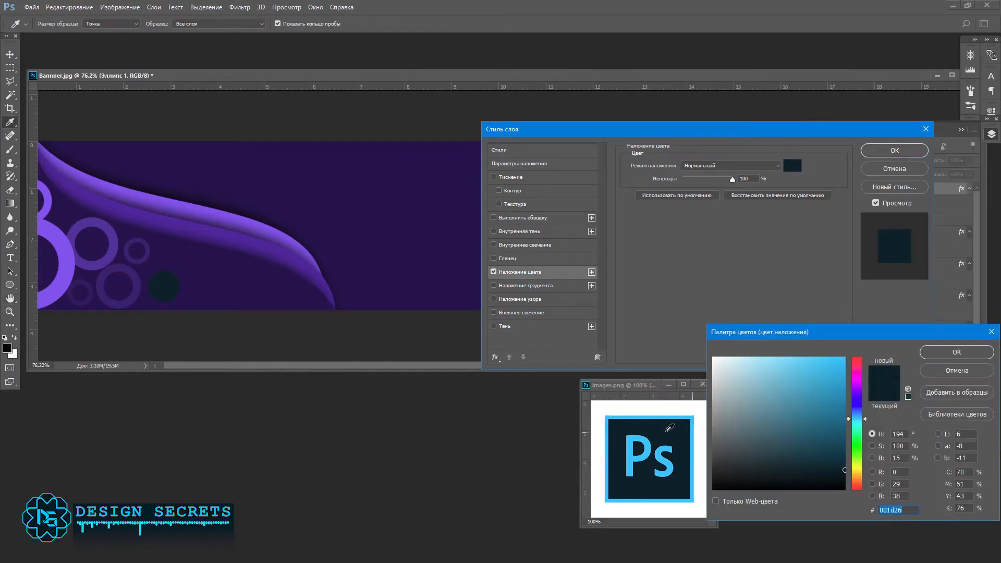
{"action": "left_click", "coordinate": [955, 353]}
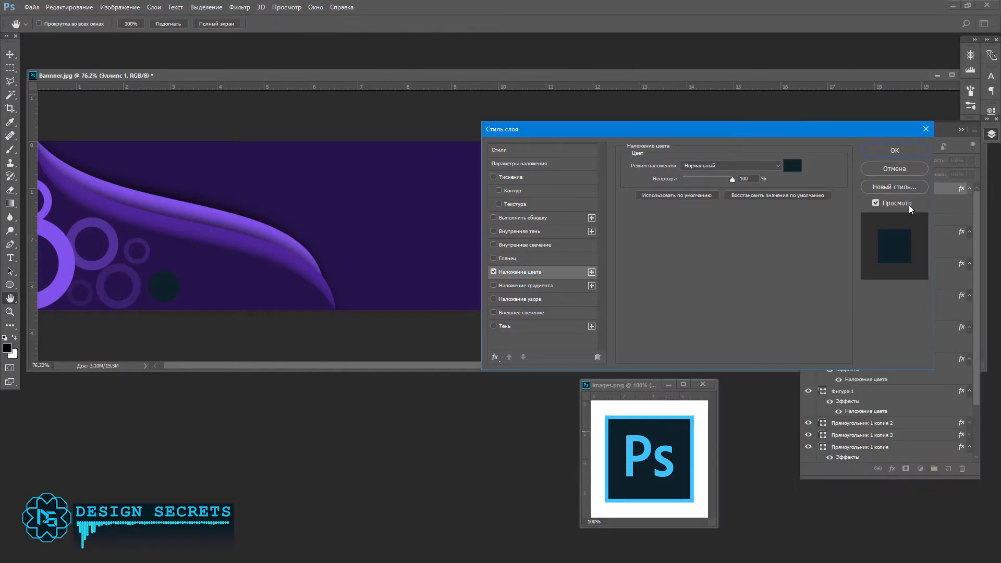
Step: Add a thin light-blue stroke positioned outside the circular badge
{"action": "left_click", "coordinate": [531, 217]}
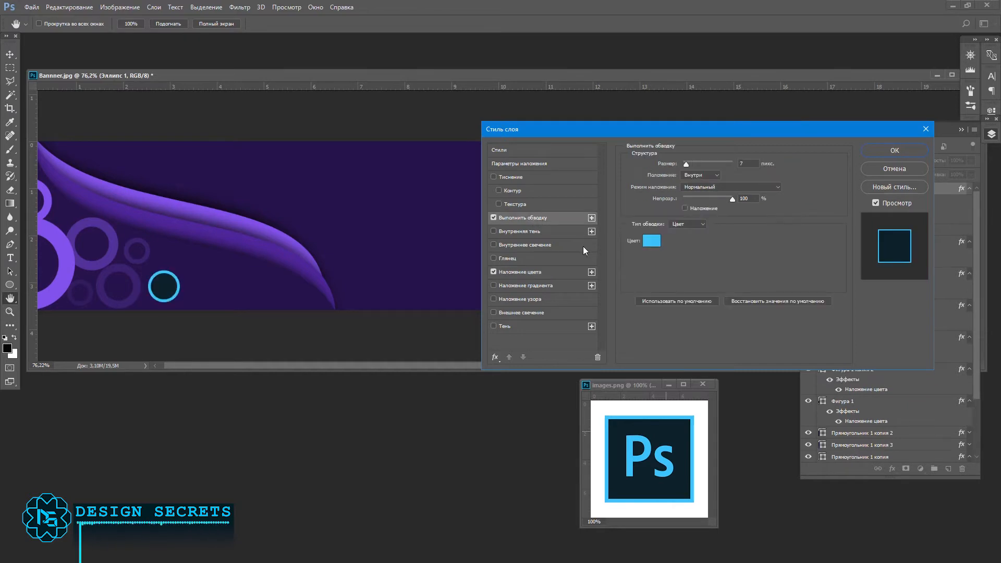
{"action": "left_click", "coordinate": [701, 174]}
{"action": "left_click", "coordinate": [695, 180]}
{"action": "left_click_drag", "start_coordinate": [686, 164], "coordinate": [684, 164]}
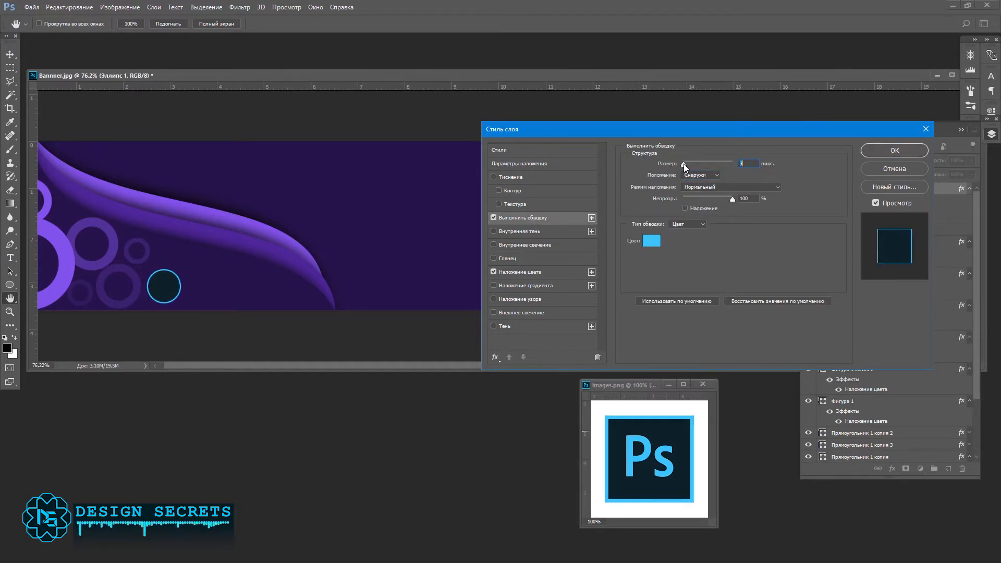
{"action": "key", "text": "Return"}
Step: Add the text "Ps" in a text box just right of the circular badge
{"action": "key", "text": "t"}
{"action": "left_click_drag", "start_coordinate": [201, 272], "coordinate": [259, 306]}
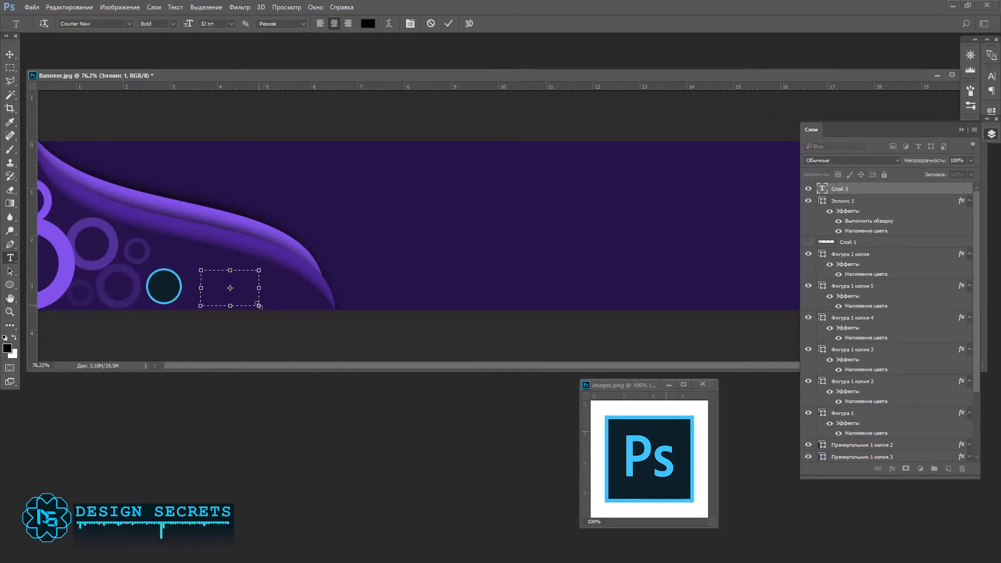
{"action": "type", "text": "P"}
{"action": "left_click_drag", "start_coordinate": [259, 306], "coordinate": [280, 340]}
{"action": "key", "text": "ctrl+a"}
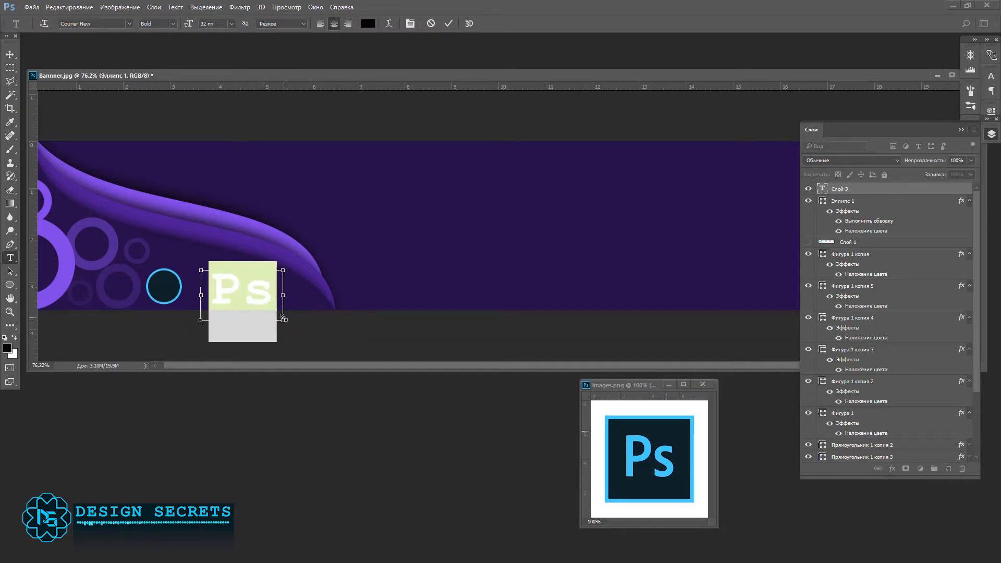
Step: Set the "Ps" text to Century Gothic at 14 pt and centre it inside the circular badge
{"action": "left_click", "coordinate": [128, 23]}
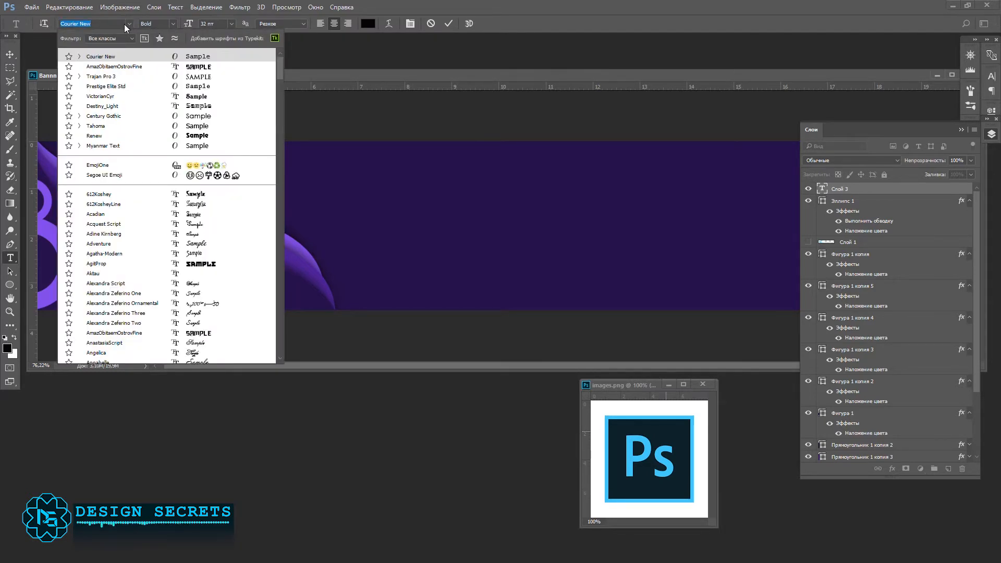
{"action": "left_click", "coordinate": [114, 116]}
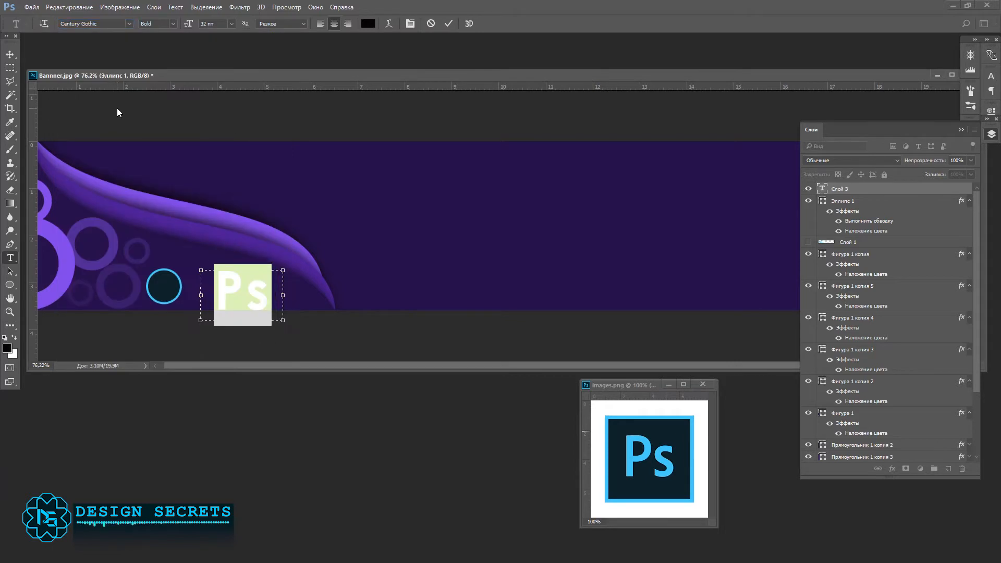
{"action": "left_click", "coordinate": [211, 23]}
{"action": "type", "text": "14"}
{"action": "key", "text": "Return"}
{"action": "key", "text": "ctrl+Return"}
{"action": "key", "text": "v"}
{"action": "left_click_drag", "start_coordinate": [237, 285], "coordinate": [162, 295]}
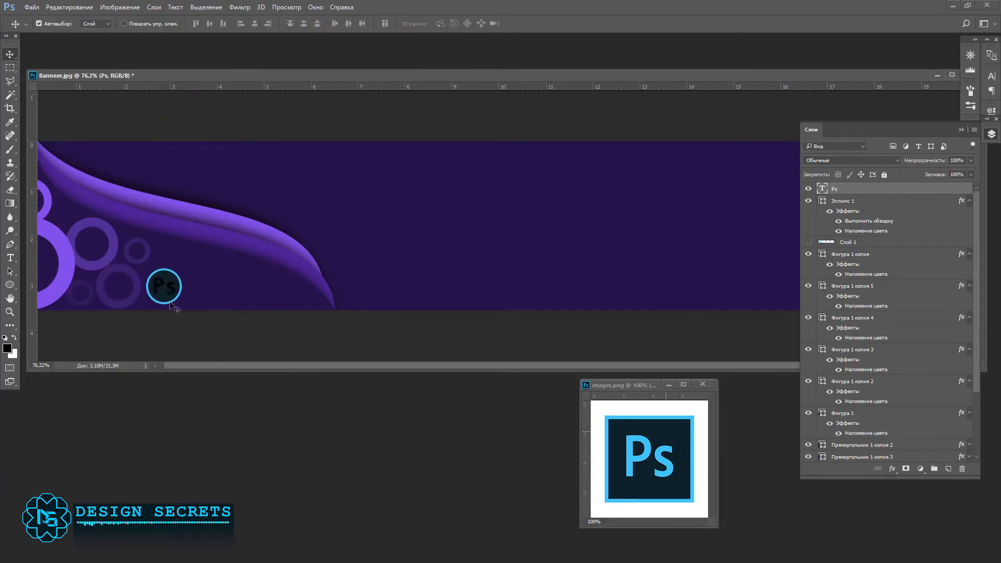
{"action": "double_click", "coordinate": [163, 286]}
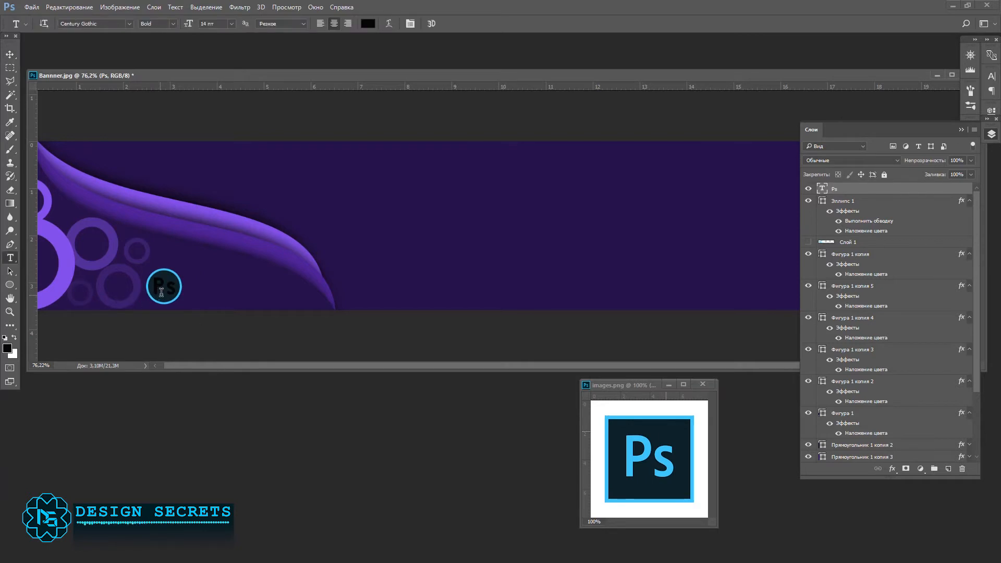
{"action": "left_click", "coordinate": [409, 24]}
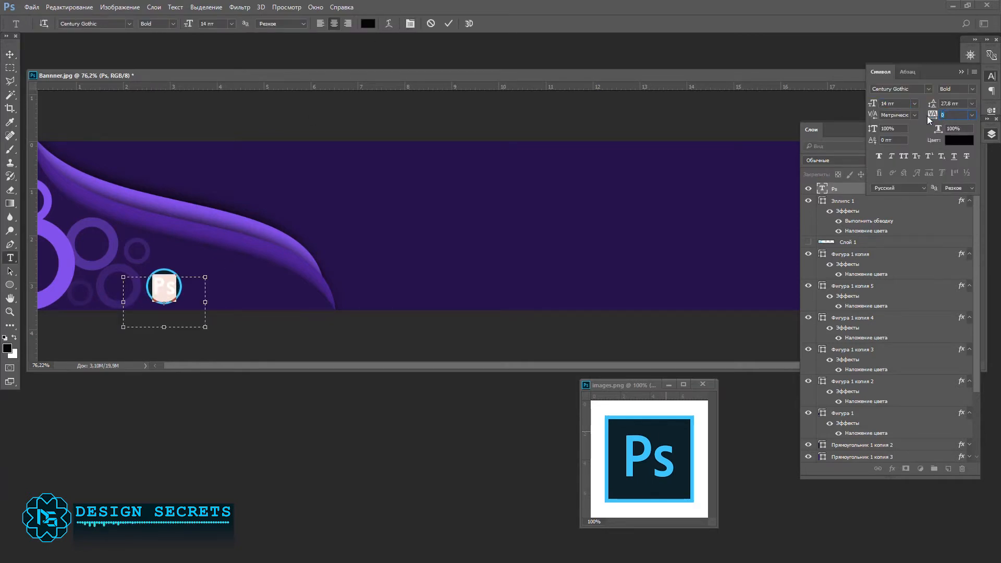
{"action": "left_click", "coordinate": [9, 55]}
{"action": "key", "text": "t"}
Step: Apply a colour overlay to the "Ps" text using the light blue sampled from the Photoshop logo's letters
{"action": "double_click", "coordinate": [849, 191]}
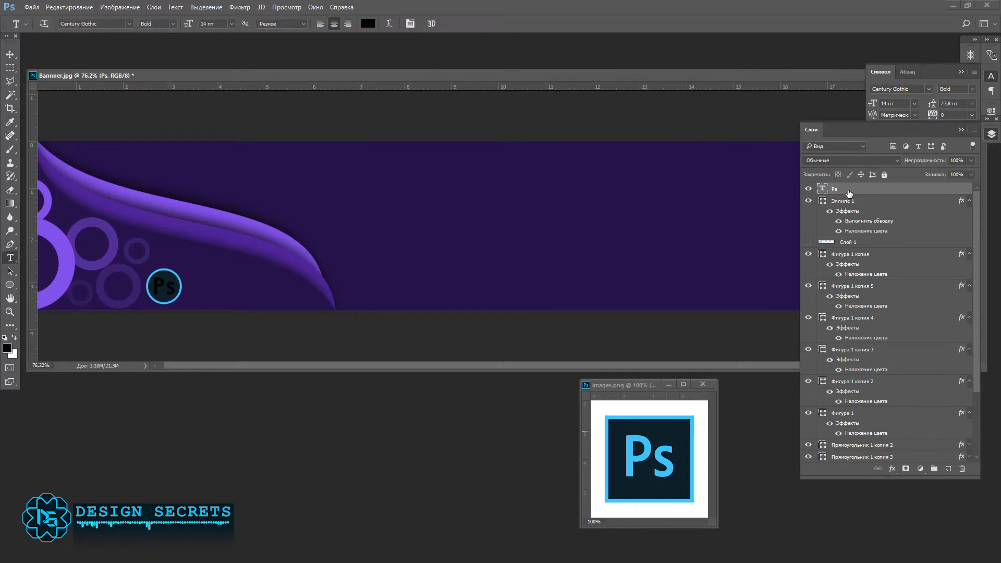
{"action": "left_click", "coordinate": [524, 271]}
{"action": "left_click", "coordinate": [793, 167]}
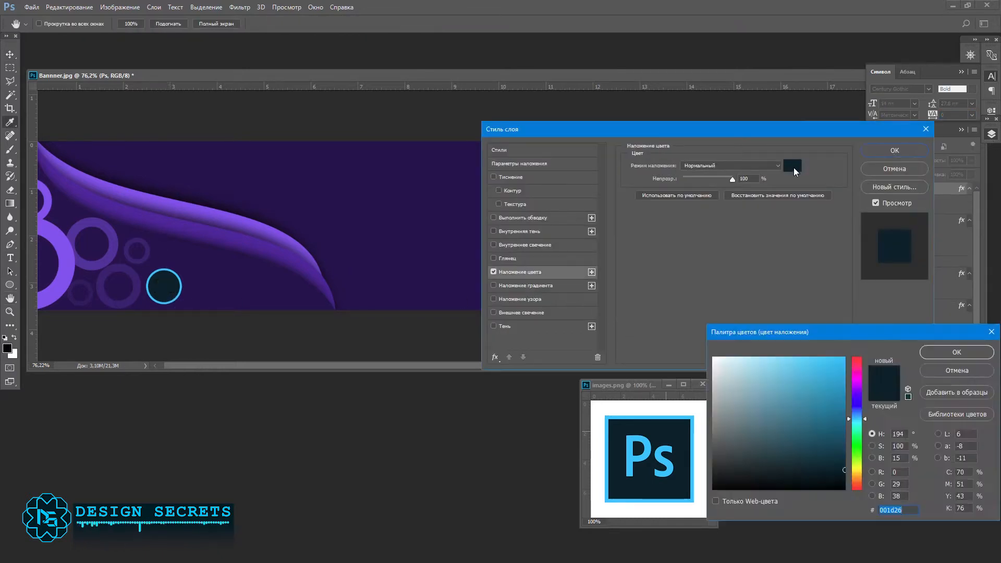
{"action": "left_click", "coordinate": [672, 461]}
{"action": "left_click", "coordinate": [942, 351]}
{"action": "left_click", "coordinate": [896, 152]}
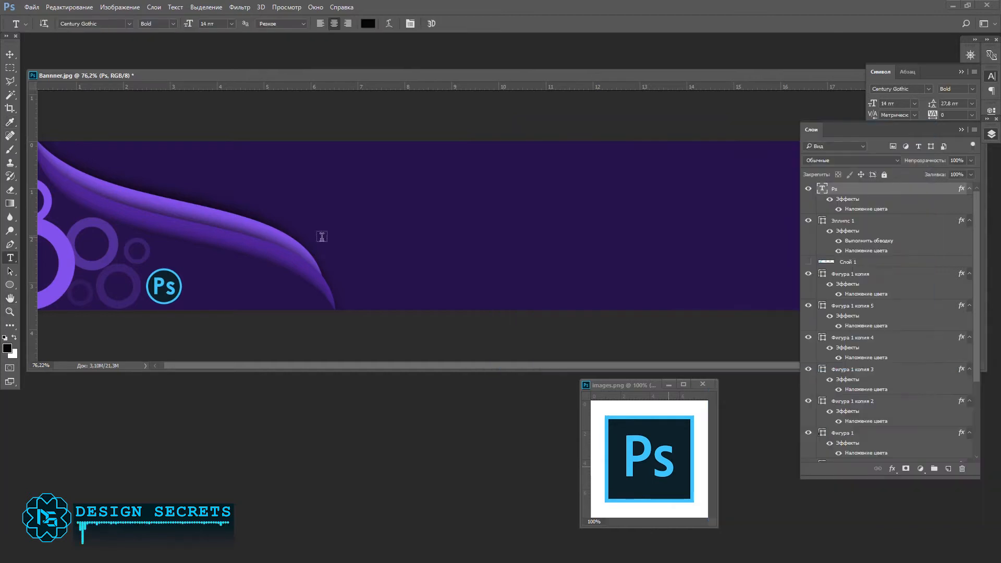
Step: Reduce the "Ps" text inside the badge to 10 pt
{"action": "double_click", "coordinate": [167, 286]}
{"action": "key", "text": "Down"}
{"action": "key", "text": "Down"}
{"action": "key", "text": "Down"}
{"action": "key", "text": "Down"}
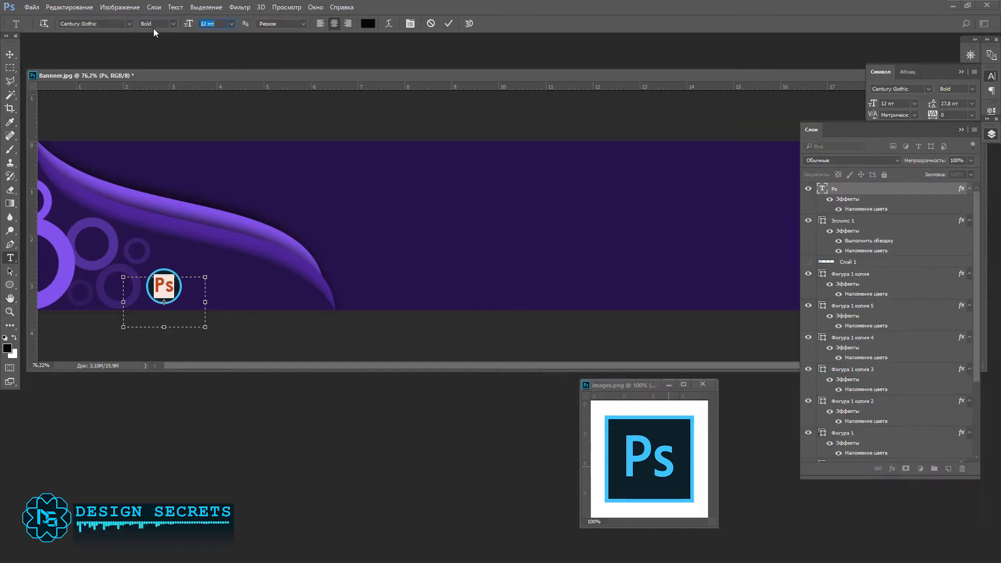
{"action": "left_click", "coordinate": [10, 54]}
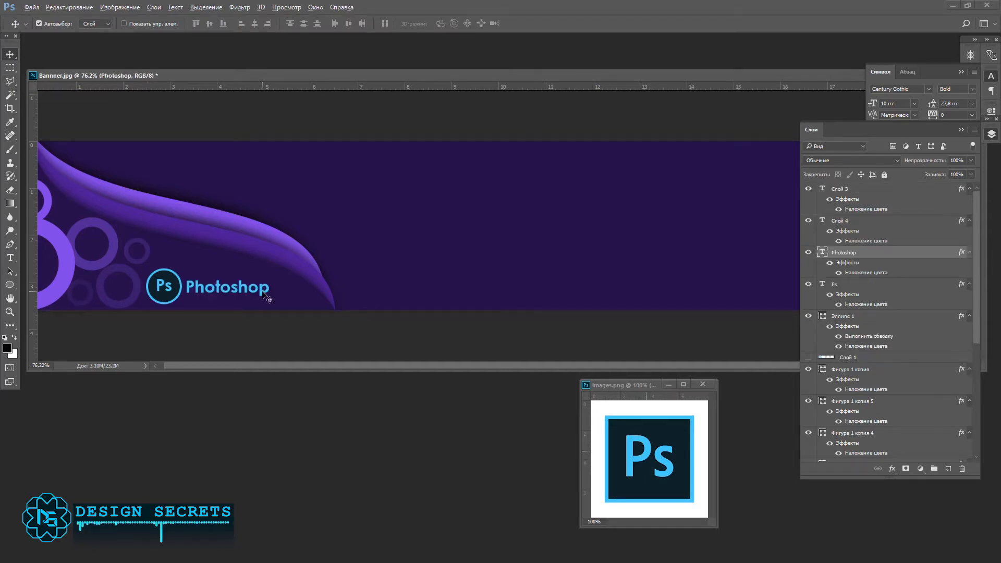
Step: Duplicate the "Photoshop" text just below itself and change the copy's text to "tutorial"
{"action": "left_click_drag", "start_coordinate": [262, 289], "coordinate": [261, 303]}
{"action": "double_click", "coordinate": [250, 299]}
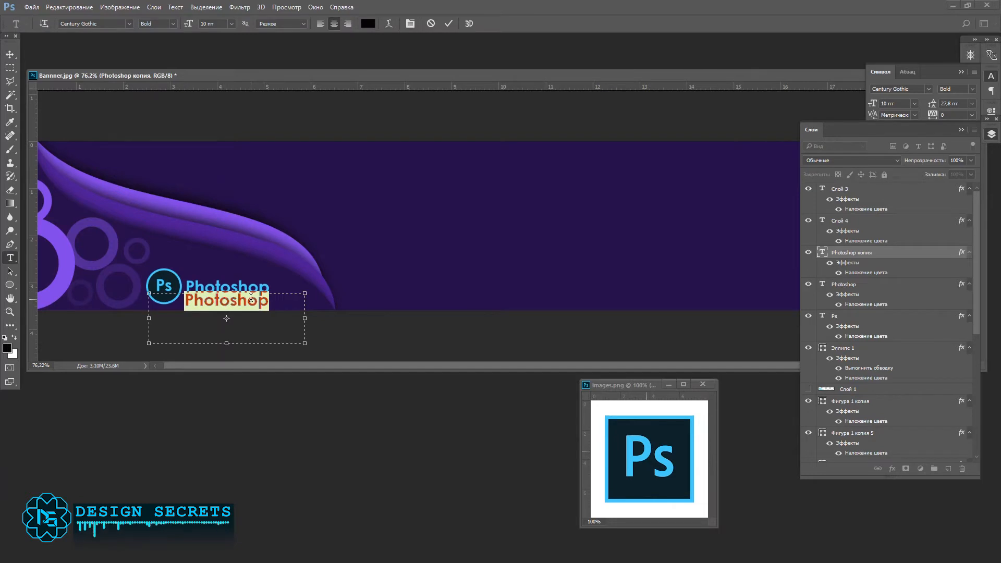
{"action": "type", "text": "tut"}
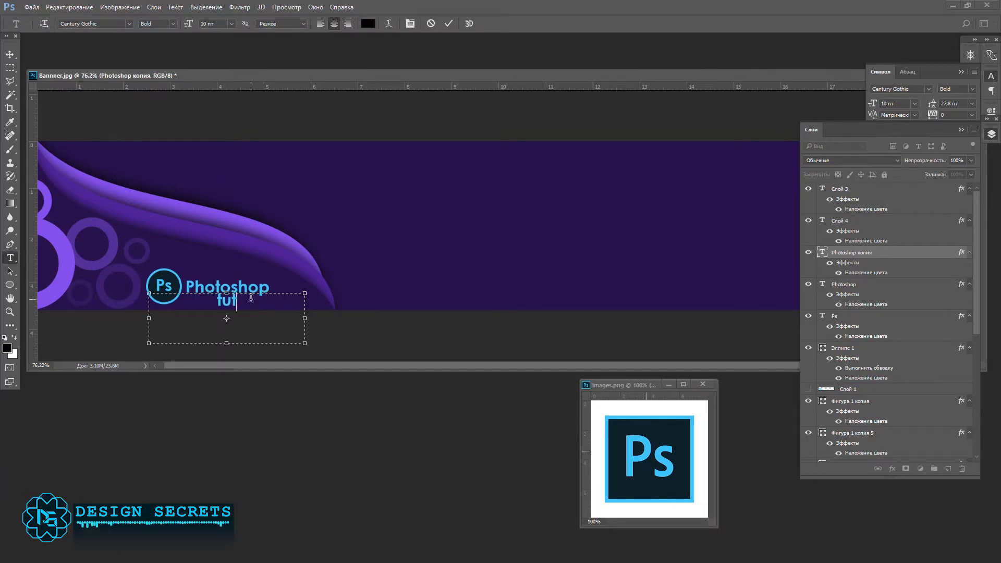
{"action": "type", "text": "orial"}
{"action": "double_click", "coordinate": [251, 298]}
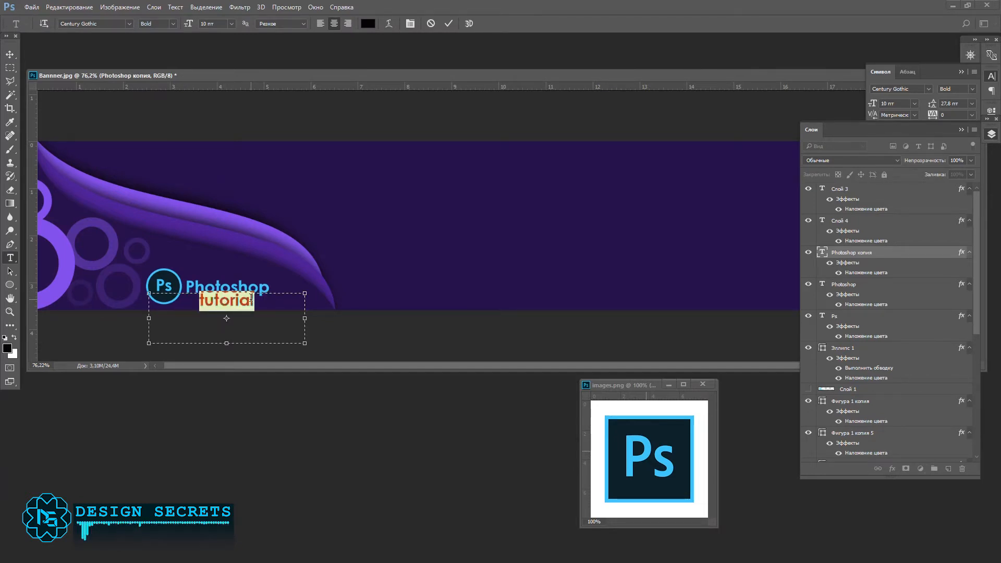
Step: Change the colour overlay of the "tutorial" text to white
{"action": "double_click", "coordinate": [938, 254]}
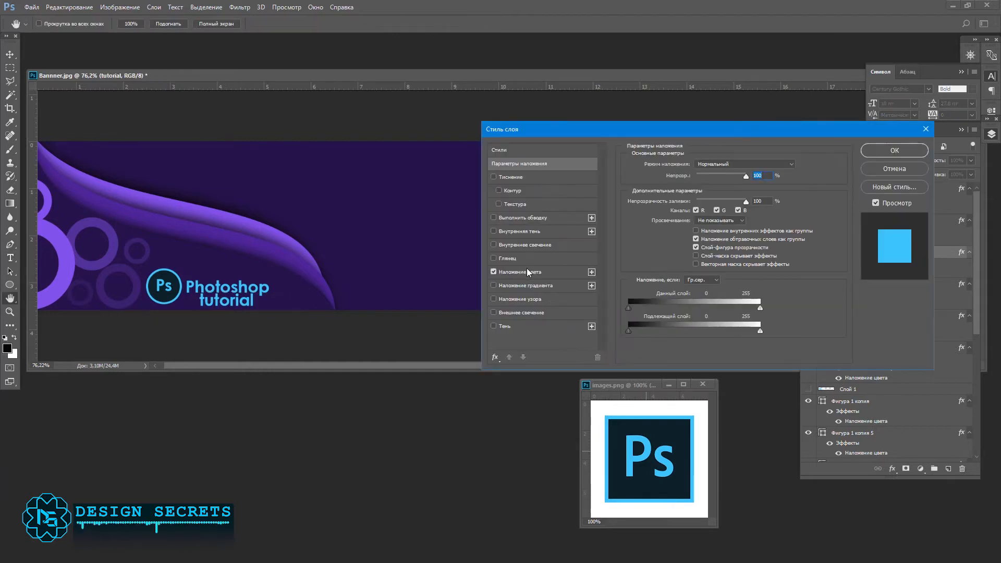
{"action": "left_click", "coordinate": [528, 271]}
{"action": "left_click", "coordinate": [792, 166]}
{"action": "left_click", "coordinate": [719, 362]}
{"action": "left_click", "coordinate": [957, 352]}
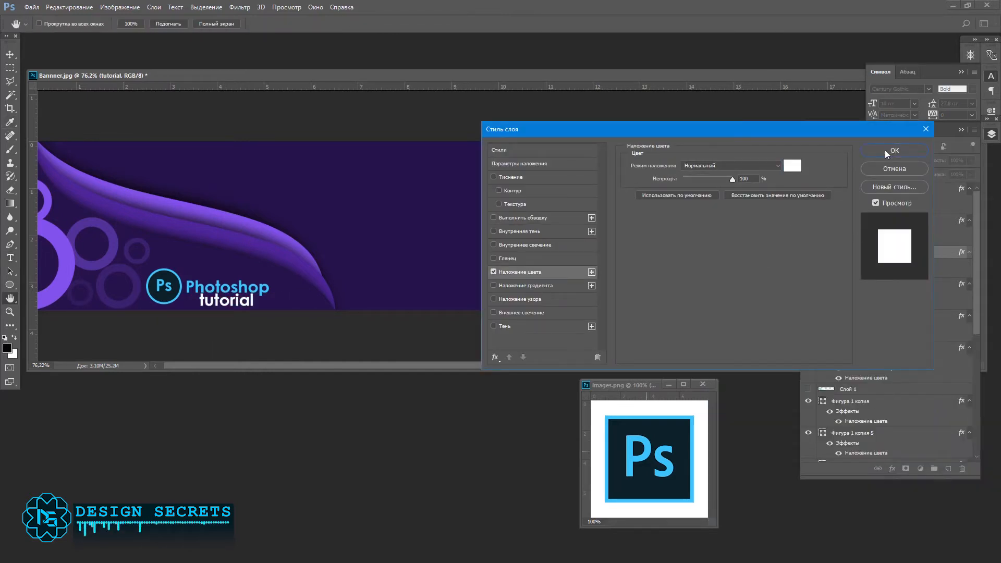
{"action": "left_click", "coordinate": [887, 152]}
Step: Set the "tutorial" text to the Regular style at 7 pt
{"action": "left_click_drag", "start_coordinate": [224, 25], "coordinate": [201, 28]}
{"action": "type", "text": "9"}
{"action": "key", "text": "Return"}
{"action": "left_click", "coordinate": [173, 24]}
{"action": "left_click", "coordinate": [180, 33]}
{"action": "left_click", "coordinate": [218, 25]}
{"action": "key", "text": "Down"}
{"action": "key", "text": "Down"}
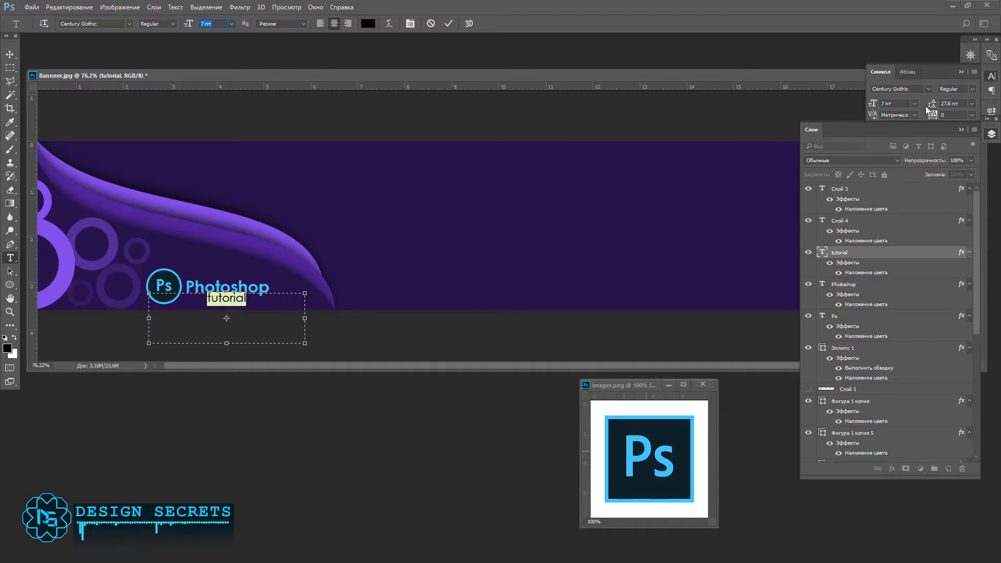
{"action": "left_click", "coordinate": [10, 54]}
Step: Nudge the badge and the "Photoshop" and "tutorial" texts slightly upward, away from the banner's lower edge
{"action": "left_click", "coordinate": [172, 292]}
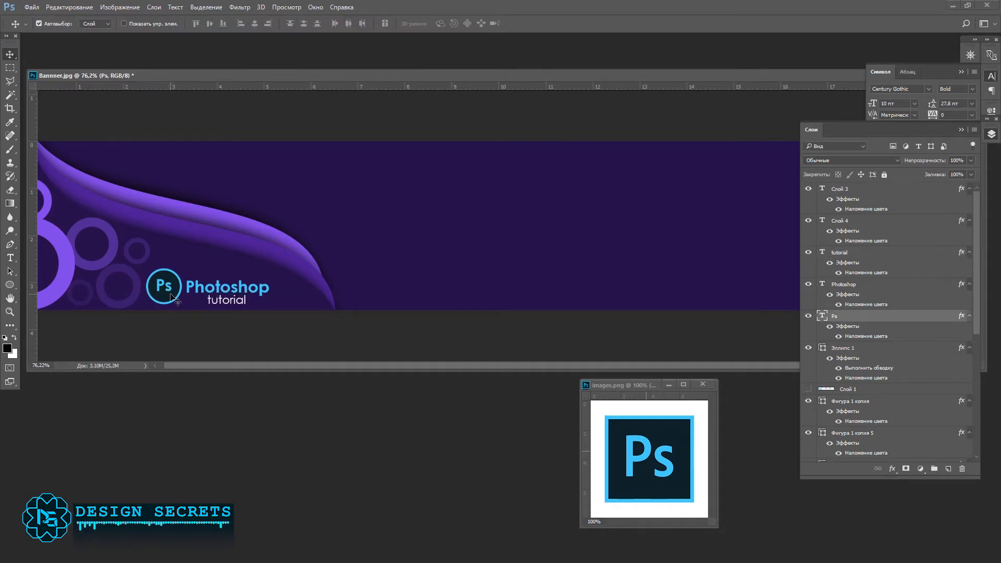
{"action": "left_click", "coordinate": [180, 294], "text": "shift"}
{"action": "key", "text": "Up"}
{"action": "key", "text": "Up"}
{"action": "key", "text": "Up"}
{"action": "key", "text": "Up"}
{"action": "key", "text": "Up"}
{"action": "key", "text": "Up"}
{"action": "key", "text": "Up"}
{"action": "key", "text": "Up"}
{"action": "left_click", "coordinate": [205, 288]}
{"action": "key", "text": "shift+Up"}
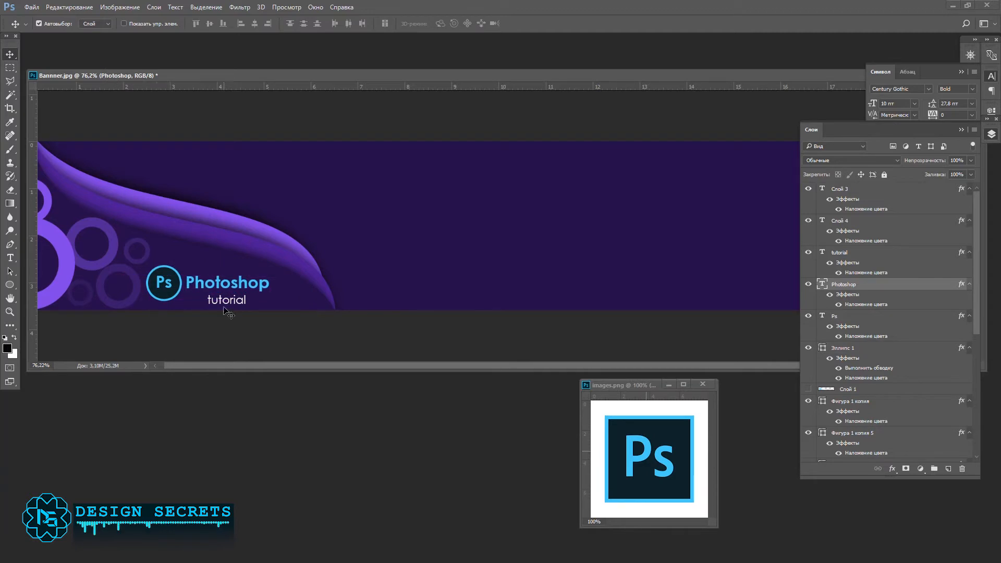
{"action": "left_click", "coordinate": [223, 301]}
{"action": "key", "text": "shift+Up"}
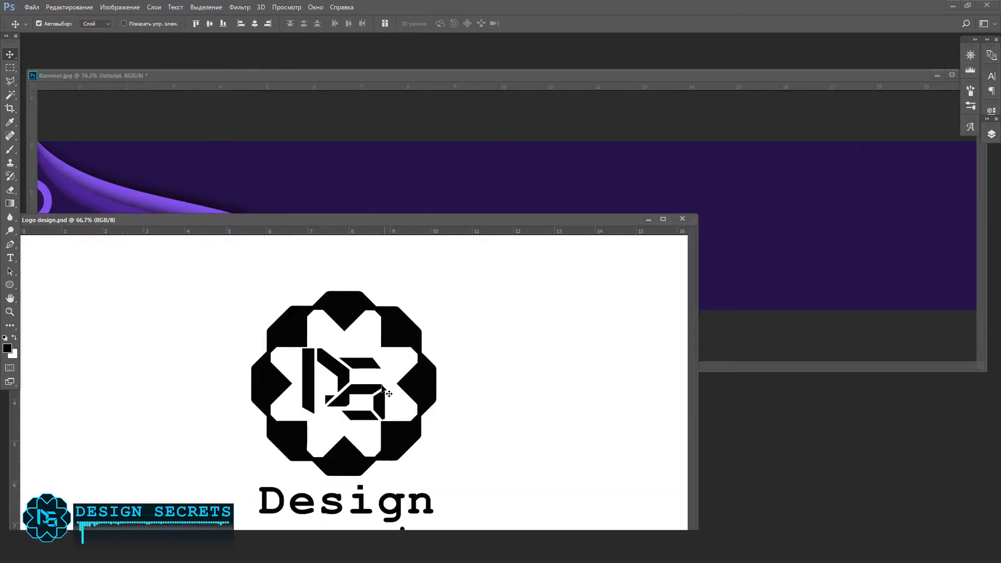
Step: Copy the black DS emblem from the logo document into the banner
{"action": "left_click_drag", "start_coordinate": [382, 389], "coordinate": [420, 361]}
{"action": "key", "text": "ctrl+z"}
{"action": "left_click", "coordinate": [472, 381]}
{"action": "left_click", "coordinate": [383, 397]}
{"action": "left_click", "coordinate": [399, 430], "text": "shift"}
{"action": "left_click_drag", "start_coordinate": [400, 430], "coordinate": [476, 215]}
Step: Scale the DS emblem down to fit the banner's height and position it just right of the waves
{"action": "key", "text": "ctrl+t"}
{"action": "left_click_drag", "start_coordinate": [543, 287], "coordinate": [470, 214]}
{"action": "left_click_drag", "start_coordinate": [449, 190], "coordinate": [522, 301]}
{"action": "key", "text": "Return"}
{"action": "key", "text": "Down"}
{"action": "key", "text": "Down"}
{"action": "key", "text": "Down"}
{"action": "key", "text": "Down"}
{"action": "key", "text": "Left"}
{"action": "key", "text": "Left"}
{"action": "key", "text": "Left"}
{"action": "key", "text": "Left"}
{"action": "key", "text": "Left"}
{"action": "key", "text": "Left"}
{"action": "key", "text": "Left"}
{"action": "key", "text": "Left"}
{"action": "key", "text": "Left"}
{"action": "key", "text": "Left"}
{"action": "key", "text": "Left"}
{"action": "key", "text": "Left"}
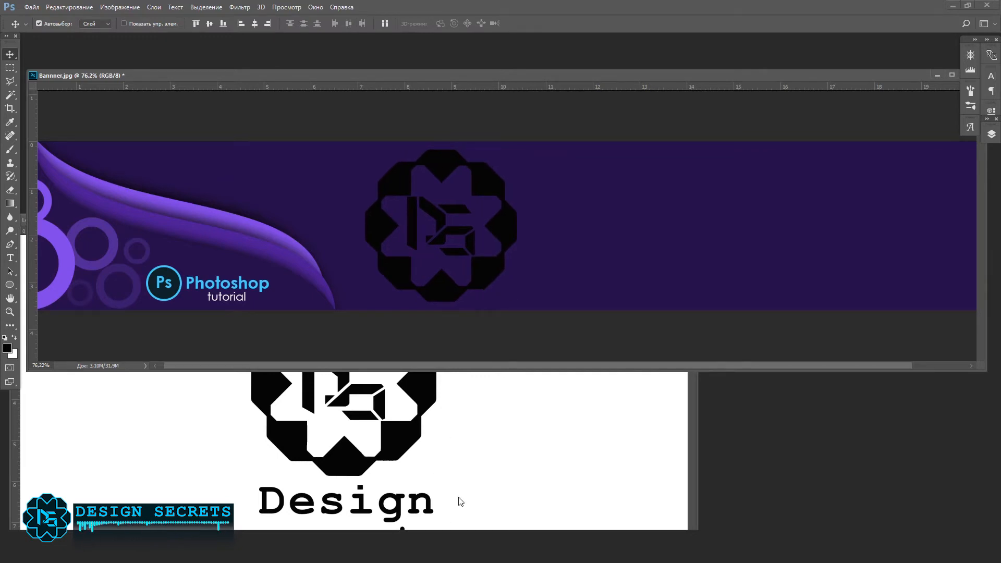
Step: Copy the "Design secrets" text from the logo document into the banner and place it right of the emblem
{"action": "left_click", "coordinate": [437, 512]}
{"action": "left_click_drag", "start_coordinate": [432, 512], "coordinate": [798, 273]}
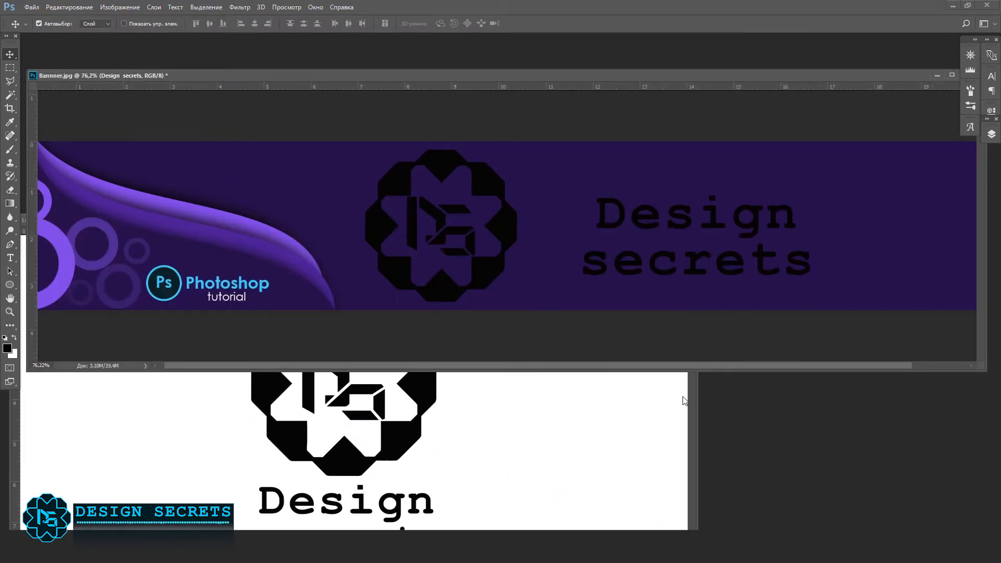
{"action": "left_click_drag", "start_coordinate": [691, 219], "coordinate": [700, 208]}
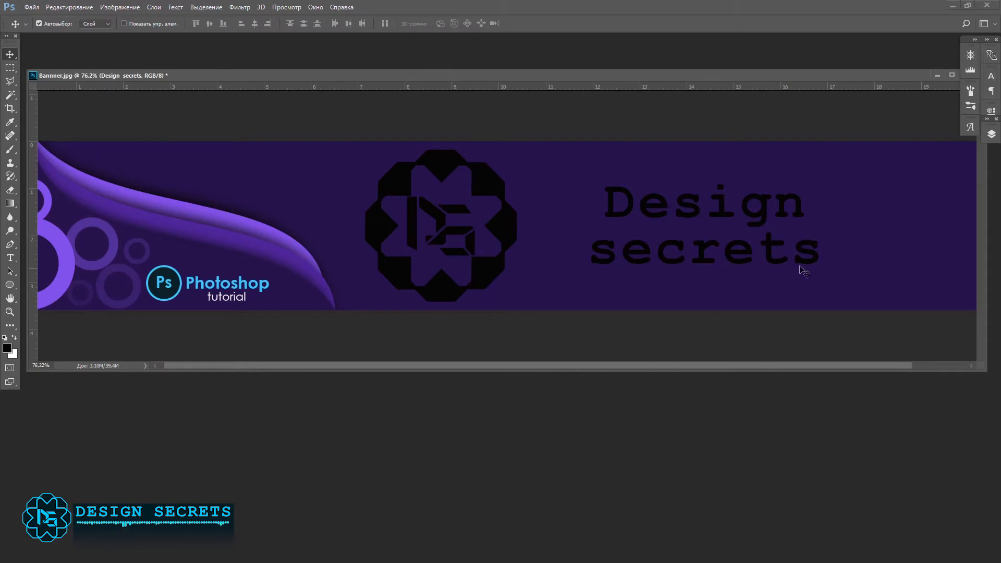
Step: Set the "Design secrets" text to Regular at 40 pt and enlarge its text box downward
{"action": "left_click", "coordinate": [811, 254]}
{"action": "key", "text": "t"}
{"action": "left_click", "coordinate": [735, 206]}
{"action": "key", "text": "ctrl+a"}
{"action": "left_click", "coordinate": [175, 24]}
{"action": "left_click", "coordinate": [164, 36]}
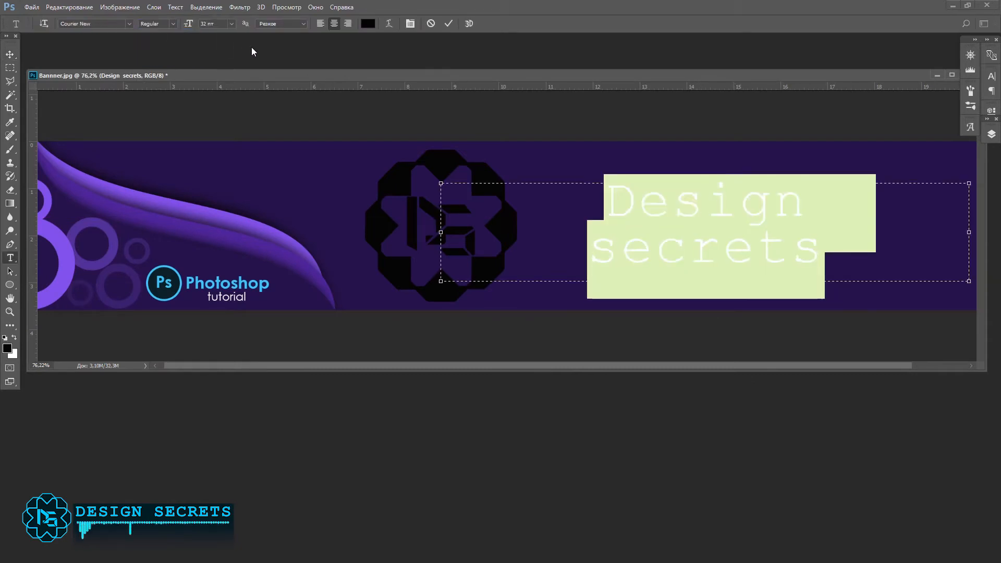
{"action": "left_click_drag", "start_coordinate": [203, 43], "coordinate": [214, 44]}
{"action": "left_click_drag", "start_coordinate": [969, 282], "coordinate": [972, 306]}
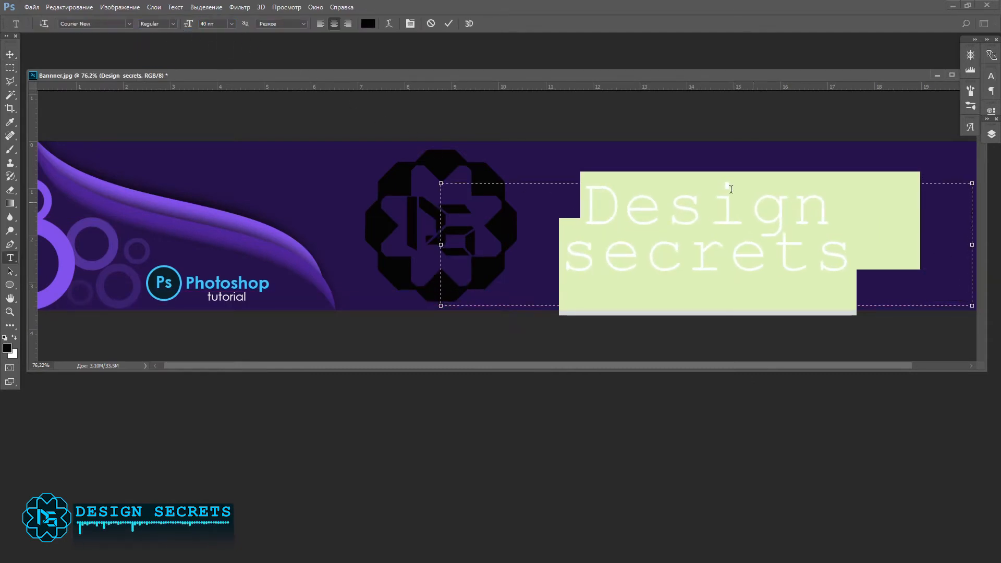
Step: Increase the "Design secrets" font size and line spacing slightly, and shift the text up a little beside the emblem
{"action": "left_click_drag", "start_coordinate": [220, 23], "coordinate": [178, 25]}
{"action": "key", "text": "Up"}
{"action": "key", "text": "Up"}
{"action": "key", "text": "Up"}
{"action": "left_click", "coordinate": [411, 24]}
{"action": "left_click_drag", "start_coordinate": [960, 104], "coordinate": [912, 105]}
{"action": "key", "text": "Up"}
{"action": "key", "text": "Up"}
{"action": "key", "text": "Up"}
{"action": "key", "text": "Up"}
{"action": "key", "text": "Up"}
{"action": "key", "text": "Up"}
{"action": "key", "text": "Up"}
{"action": "key", "text": "Up"}
{"action": "left_click_drag", "start_coordinate": [654, 221], "coordinate": [654, 216]}
{"action": "left_click", "coordinate": [961, 72]}
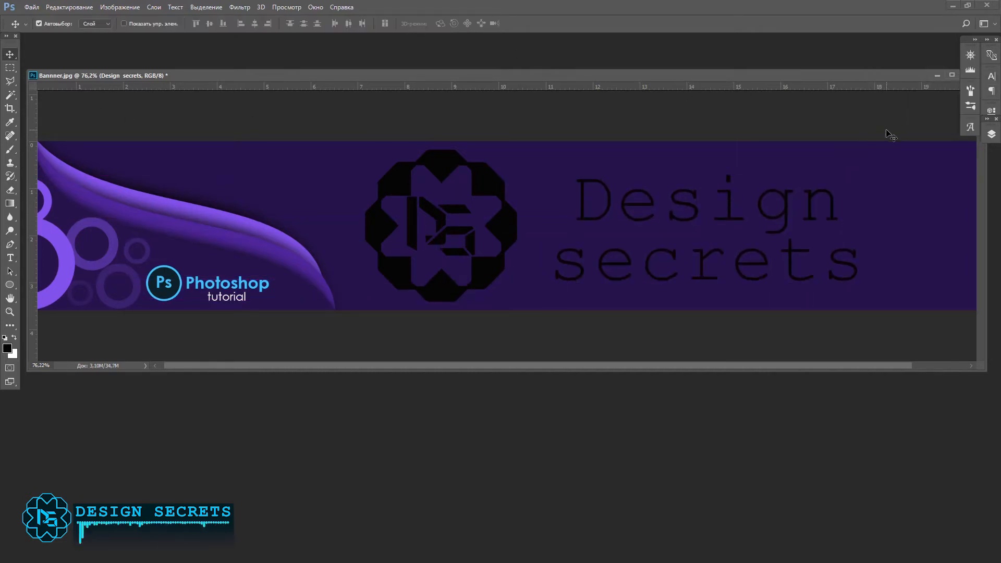
Step: Apply a light blue 00c8ff colour overlay to the emblem's outer shape, sampled from the Photoshop badge
{"action": "left_click", "coordinate": [991, 135]}
{"action": "left_click", "coordinate": [501, 228]}
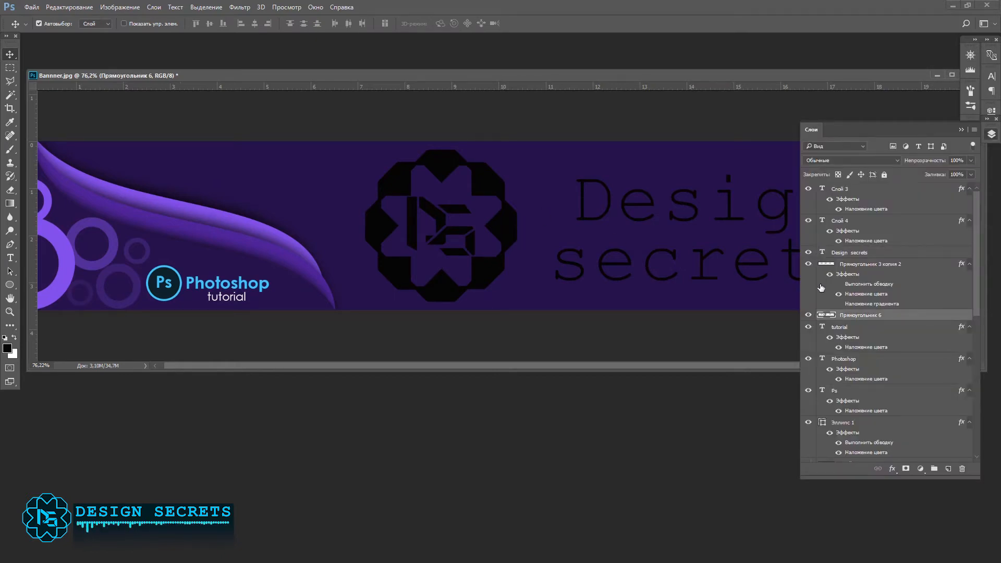
{"action": "double_click", "coordinate": [918, 317]}
{"action": "left_click", "coordinate": [521, 270]}
{"action": "left_click", "coordinate": [791, 166]}
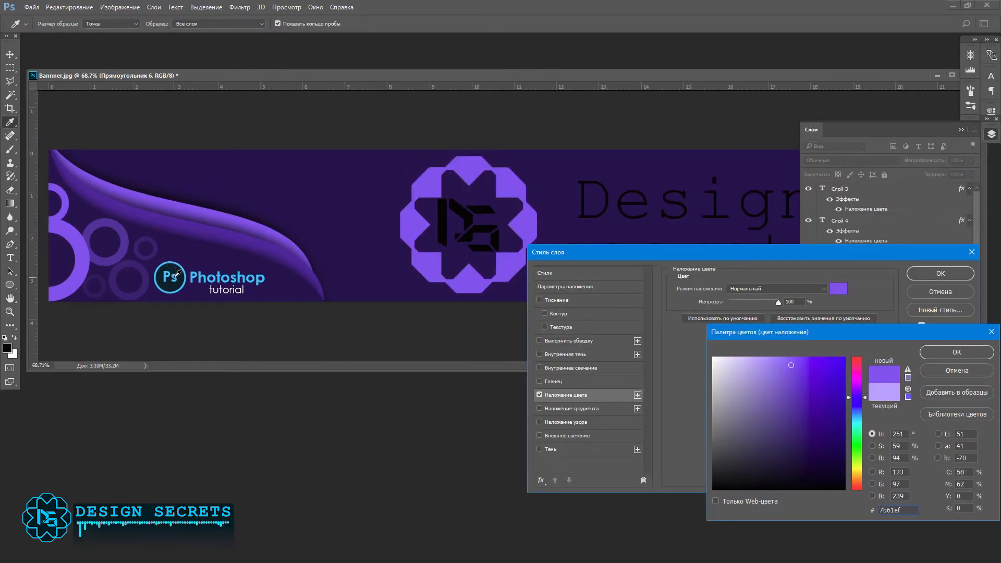
{"action": "left_click", "coordinate": [177, 273]}
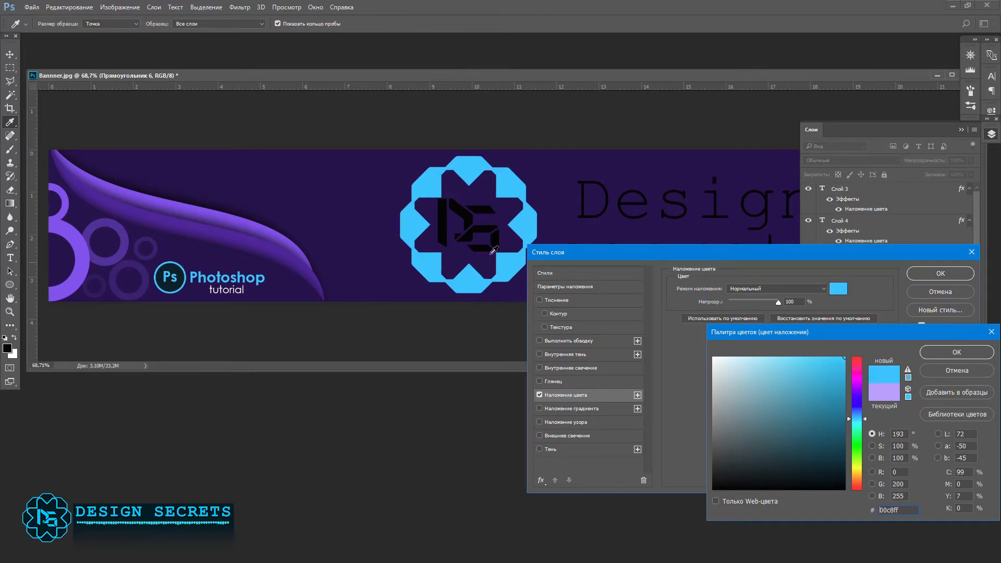
{"action": "left_click", "coordinate": [950, 351]}
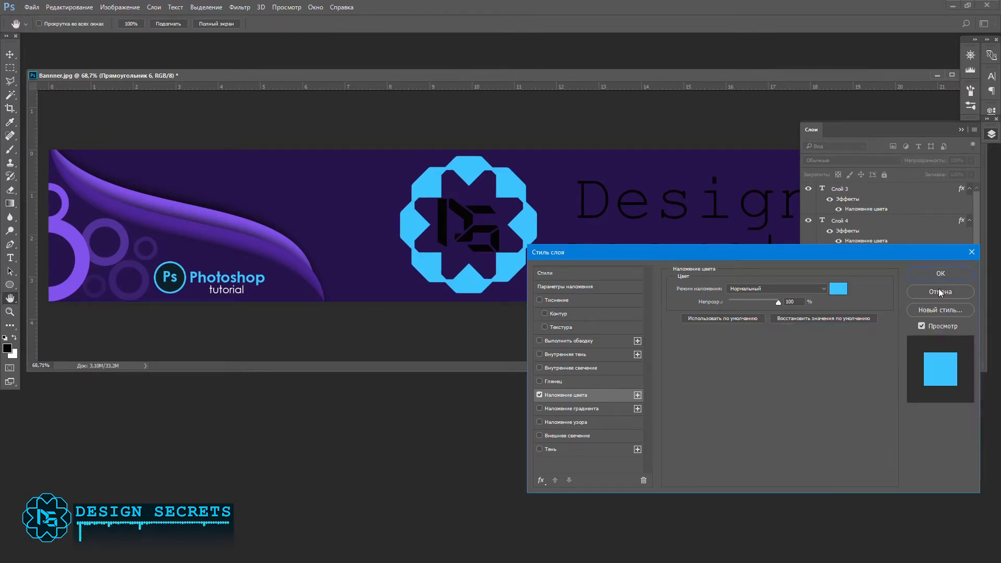
{"action": "left_click", "coordinate": [926, 274]}
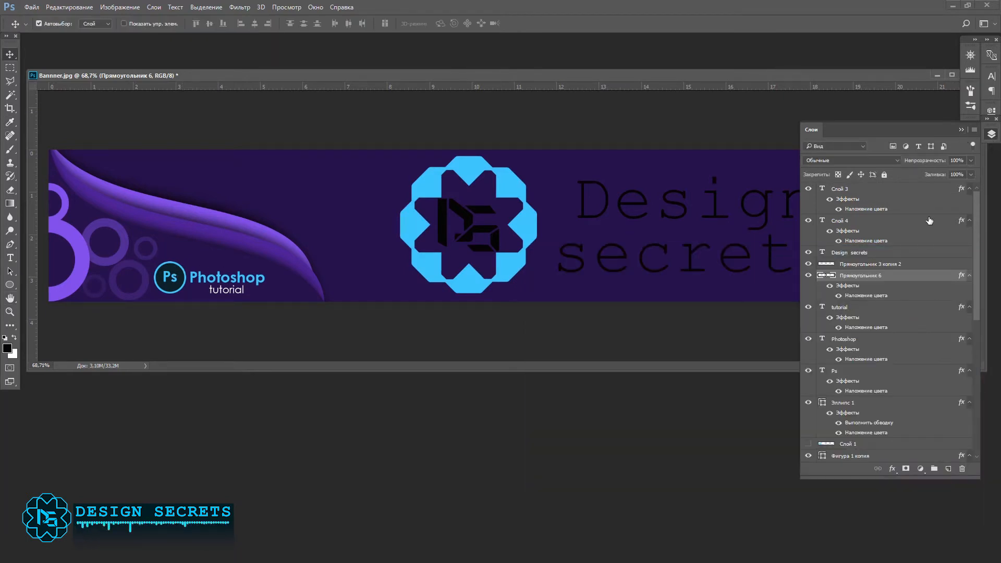
Step: Apply the same light blue colour overlay to the DS letters inside the emblem
{"action": "left_click", "coordinate": [808, 264]}
{"action": "left_click", "coordinate": [808, 264]}
{"action": "left_click", "coordinate": [869, 265]}
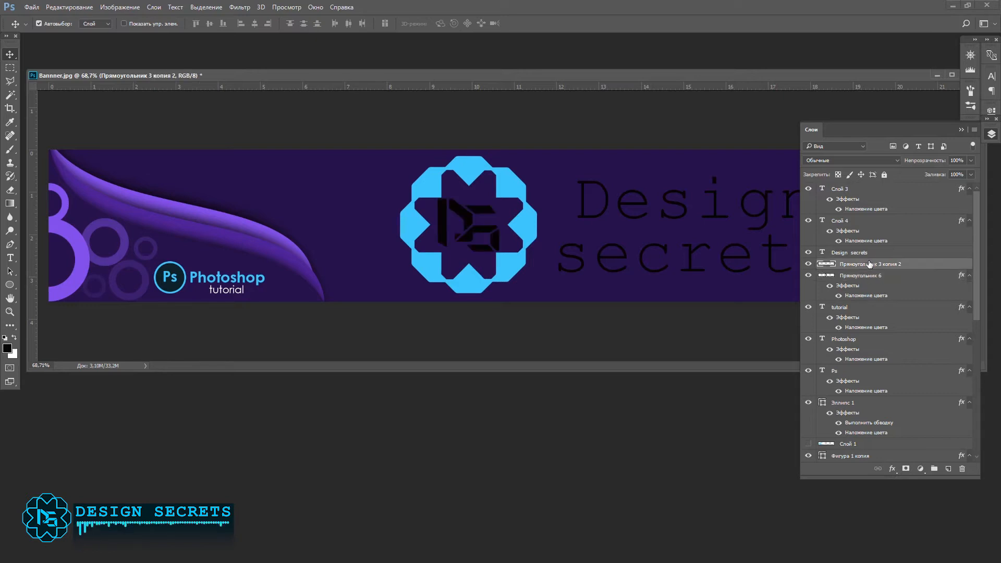
{"action": "double_click", "coordinate": [931, 266]}
{"action": "left_click", "coordinate": [581, 395]}
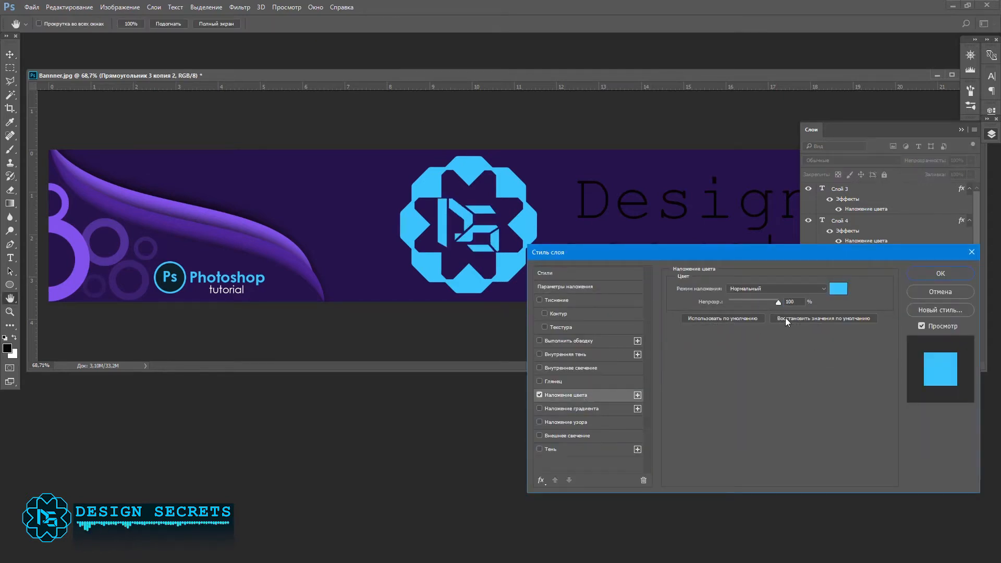
{"action": "left_click", "coordinate": [957, 274]}
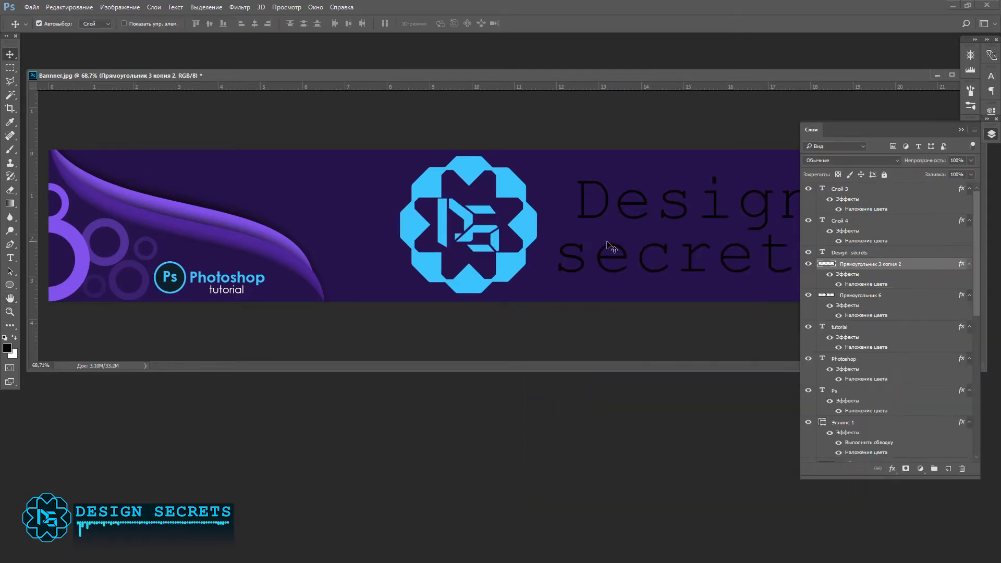
Step: Scale the DS letters down slightly and nudge them up and left to centre them in the emblem
{"action": "key", "text": "ctrl+t"}
{"action": "left_click_drag", "start_coordinate": [436, 199], "coordinate": [443, 203]}
{"action": "key", "text": "Return"}
{"action": "key", "text": "Up"}
{"action": "key", "text": "Up"}
{"action": "key", "text": "Up"}
{"action": "key", "text": "Left"}
{"action": "key", "text": "Left"}
{"action": "key", "text": "Left"}
{"action": "key", "text": "Left"}
{"action": "key", "text": "Up"}
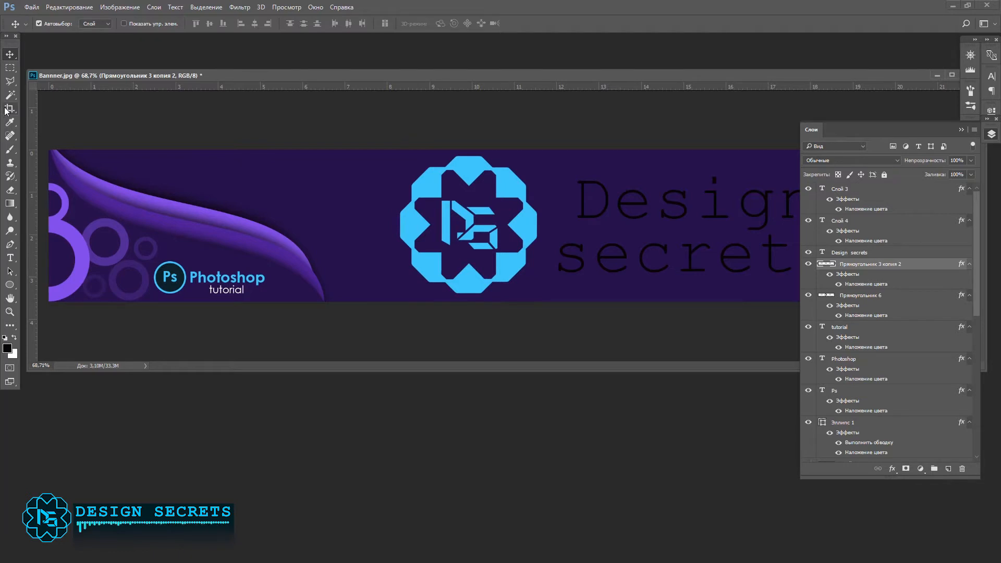
Step: Draw a black rectangle about 465 × 446 px covering the emblem and move its layer below the emblem layers
{"action": "left_click", "coordinate": [10, 285]}
{"action": "left_click", "coordinate": [37, 287]}
{"action": "left_click_drag", "start_coordinate": [386, 144], "coordinate": [552, 304]}
{"action": "left_click", "coordinate": [991, 134]}
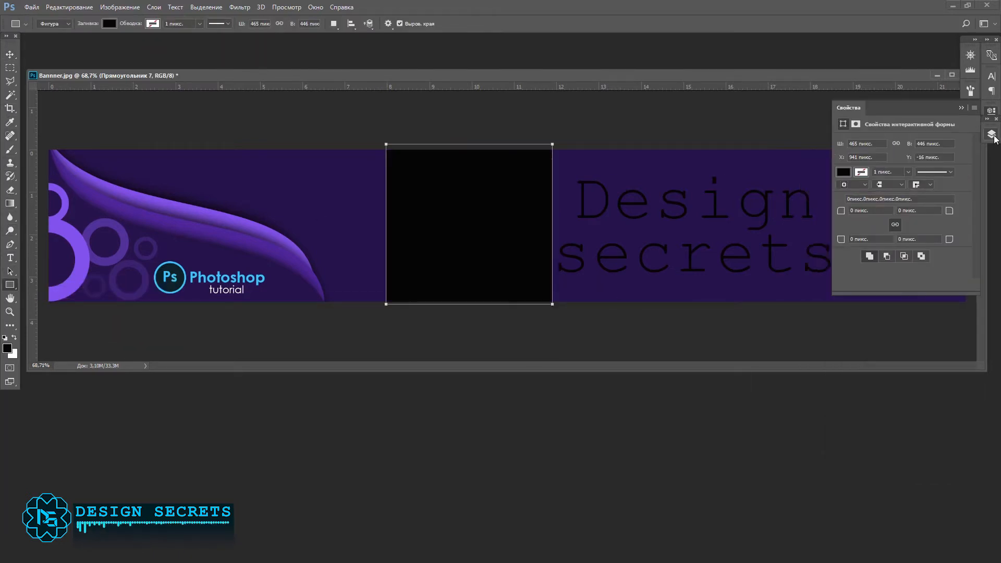
{"action": "left_click", "coordinate": [991, 134]}
{"action": "left_click_drag", "start_coordinate": [912, 268], "coordinate": [902, 332]}
Step: Convert the black rectangle to a smart object and rasterize it for pixel editing
{"action": "right_click", "coordinate": [902, 332]}
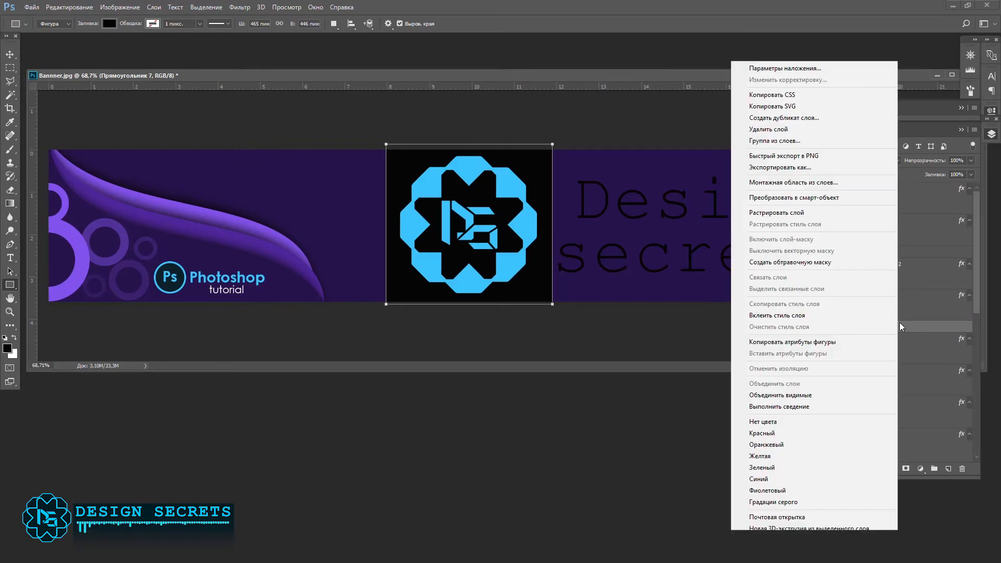
{"action": "left_click", "coordinate": [798, 199]}
{"action": "key", "text": "e"}
{"action": "left_click", "coordinate": [503, 223]}
{"action": "key", "text": "Return"}
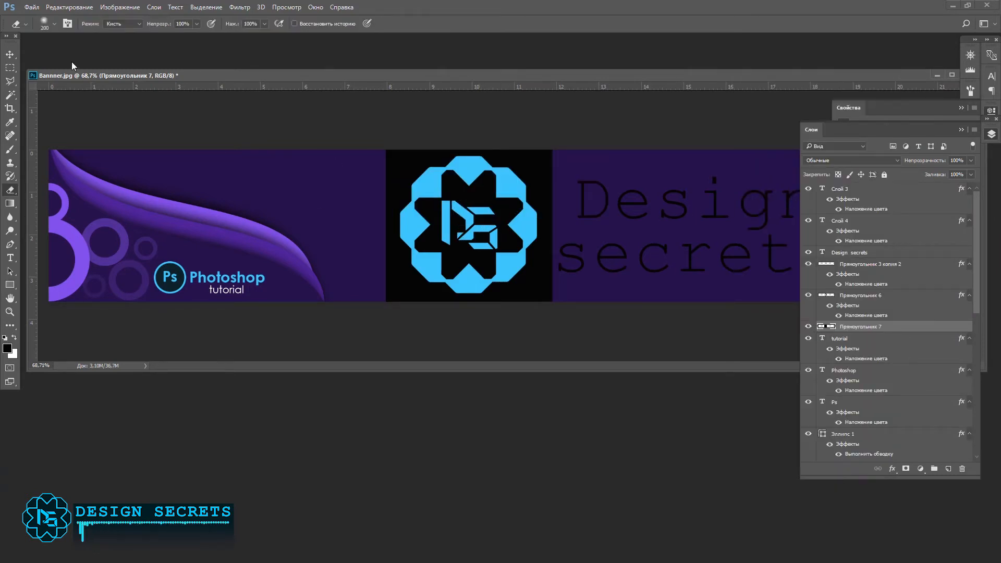
Step: Select the area outside the emblem's outline with the Magic Wand, delete it from the black rectangle, and deselect
{"action": "key", "text": "w"}
{"action": "key", "text": "v"}
{"action": "left_click", "coordinate": [533, 235]}
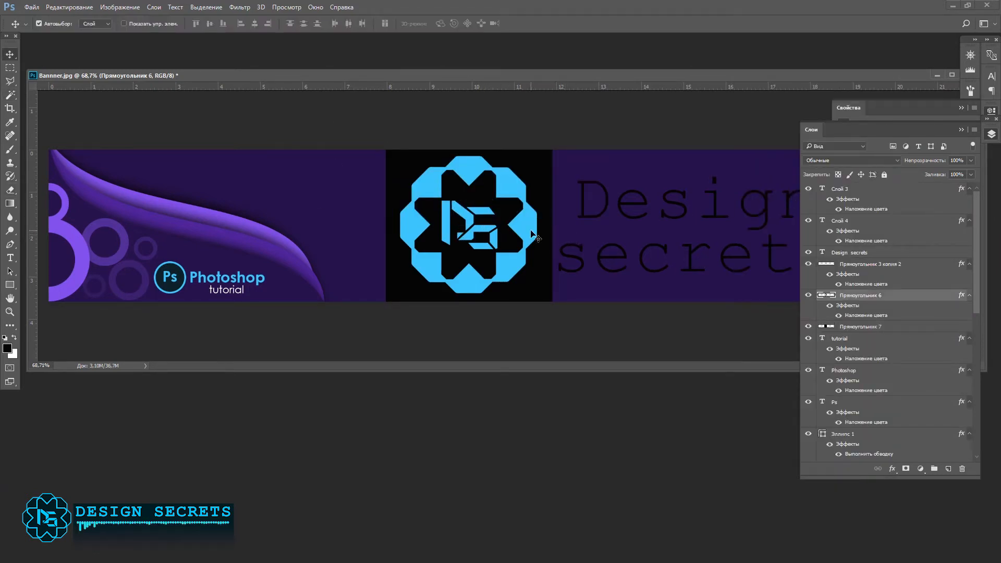
{"action": "key", "text": "w"}
{"action": "left_click", "coordinate": [429, 204]}
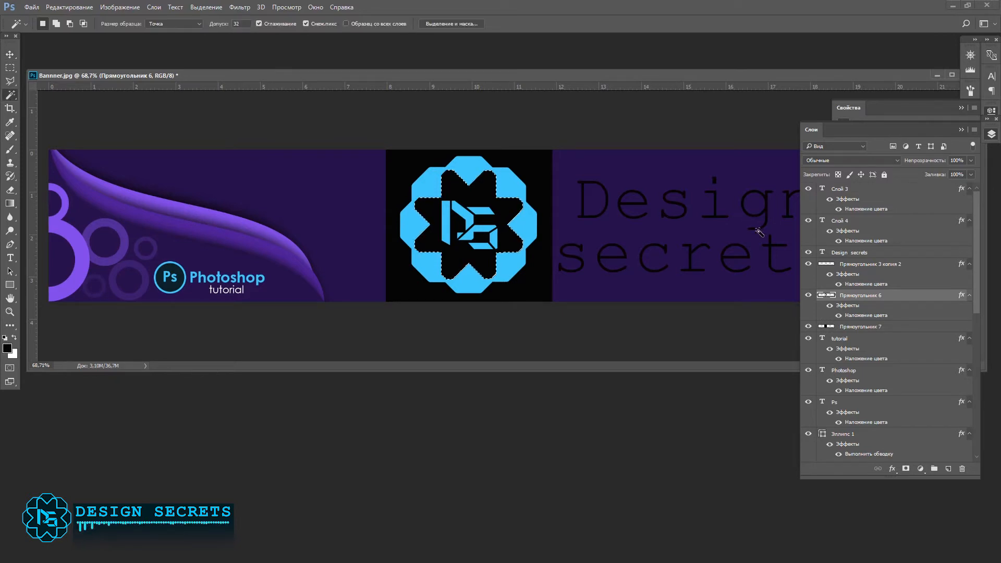
{"action": "left_click", "coordinate": [529, 201]}
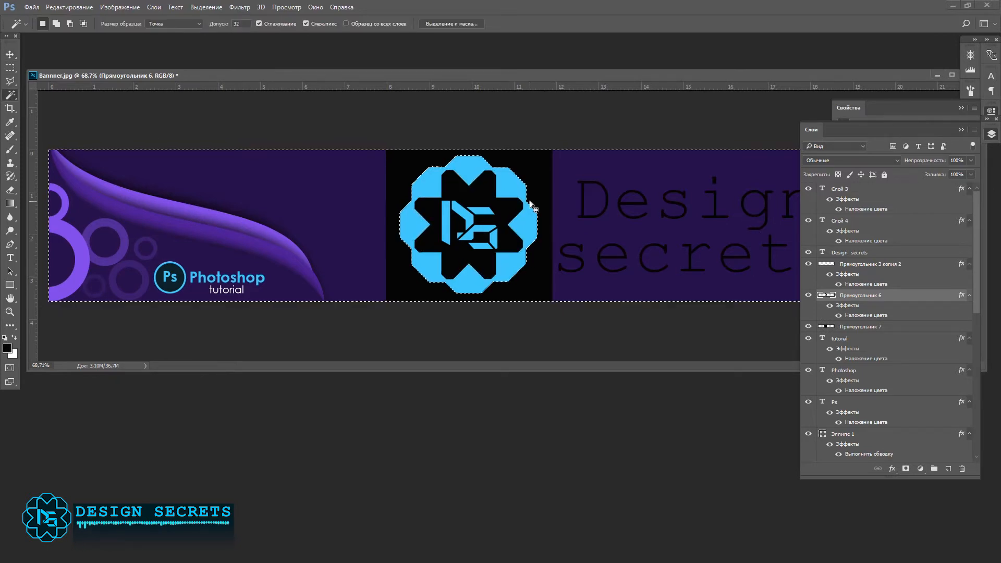
{"action": "left_click", "coordinate": [855, 327]}
{"action": "key", "text": "Delete"}
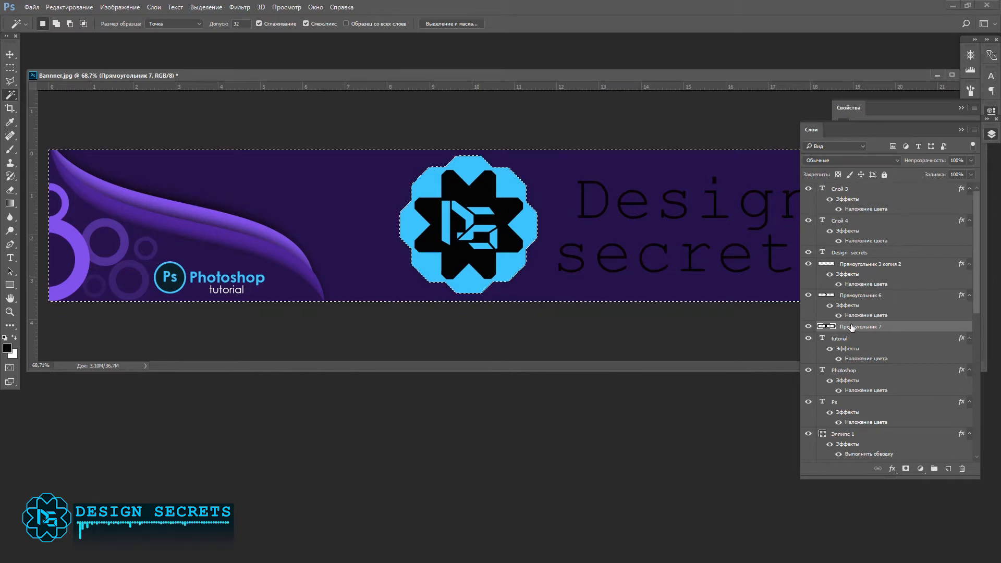
{"action": "key", "text": "ctrl+d"}
{"action": "key", "text": "v"}
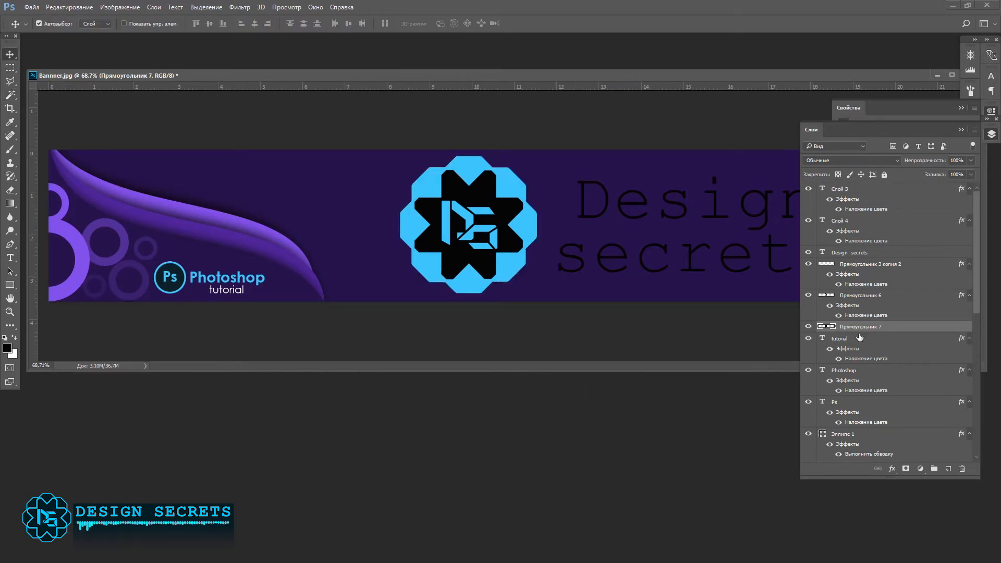
Step: Apply a dark teal colour overlay to the emblem's black backing shape, sampled from the inside of the Ps badge
{"action": "double_click", "coordinate": [917, 331]}
{"action": "left_click", "coordinate": [568, 397]}
{"action": "left_click", "coordinate": [839, 288]}
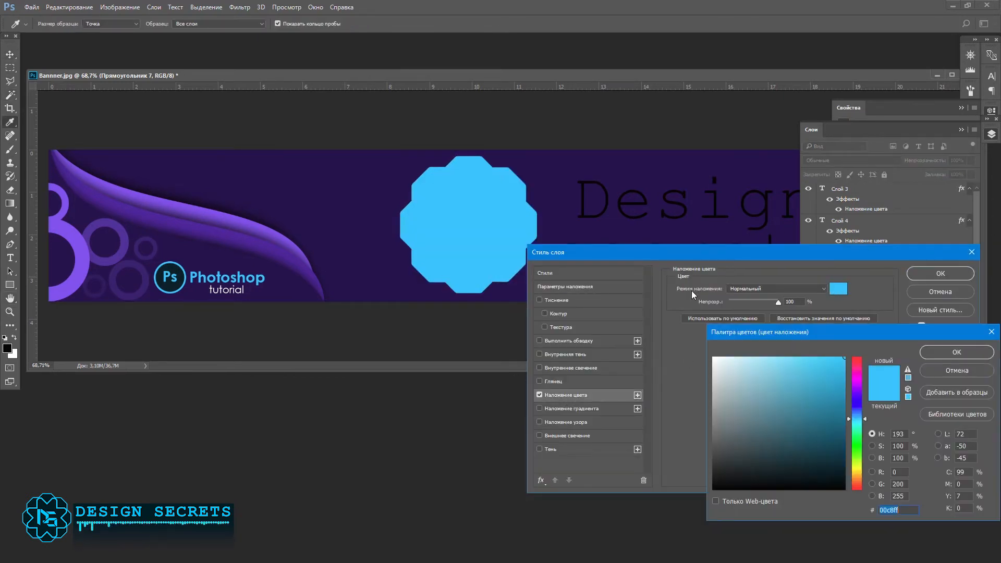
{"action": "left_click", "coordinate": [177, 283]}
{"action": "left_click", "coordinate": [957, 352]}
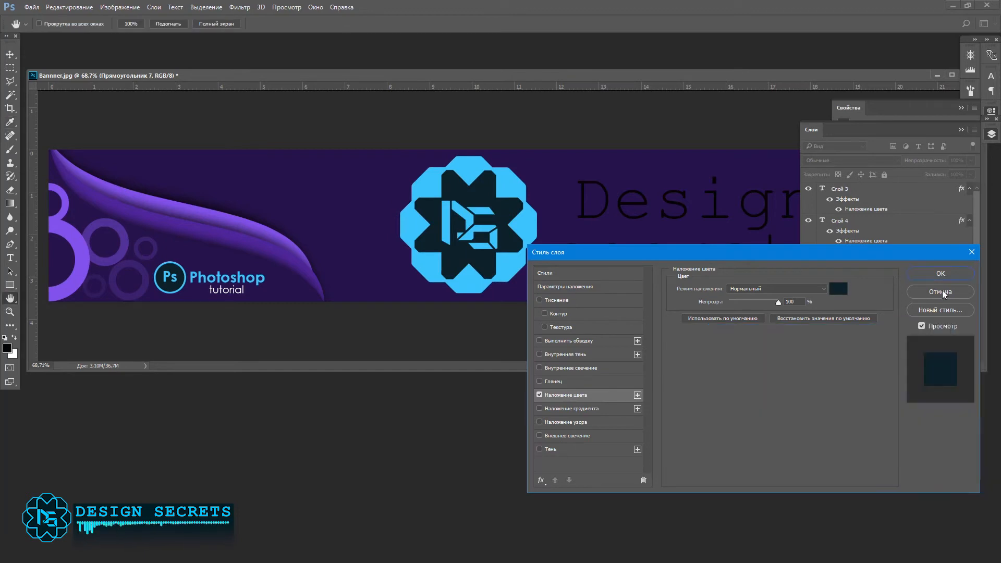
{"action": "left_click", "coordinate": [941, 273]}
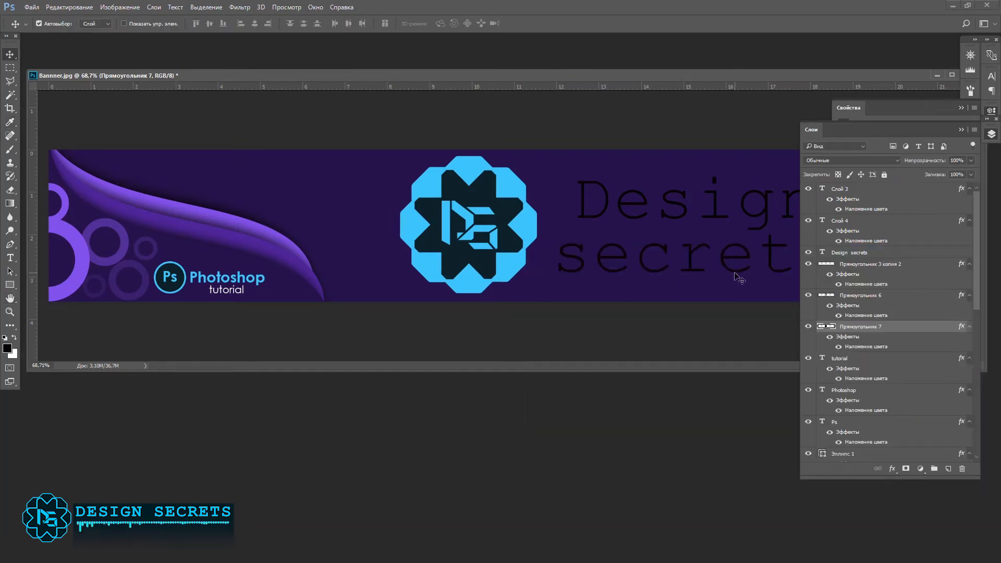
Step: Add a stroke to the emblem's outer shape and set its position to centre
{"action": "left_click", "coordinate": [512, 174]}
{"action": "double_click", "coordinate": [909, 296]}
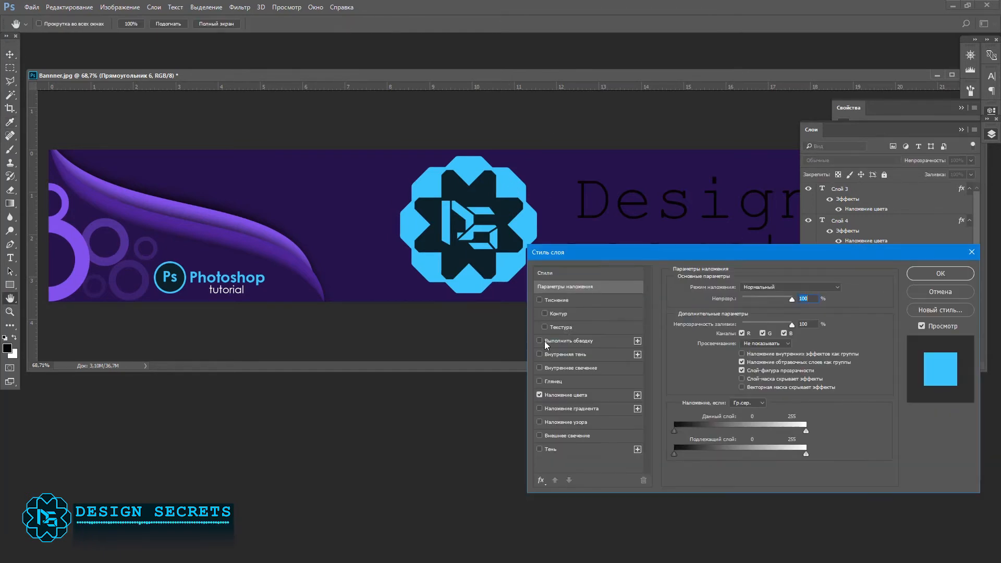
{"action": "left_click", "coordinate": [545, 341]}
{"action": "left_click", "coordinate": [584, 342]}
{"action": "left_click", "coordinate": [698, 364]}
{"action": "key", "text": "Escape"}
{"action": "left_click", "coordinate": [746, 298]}
{"action": "left_click", "coordinate": [740, 312]}
{"action": "left_click_drag", "start_coordinate": [730, 287], "coordinate": [739, 286]}
{"action": "left_click", "coordinate": [746, 298]}
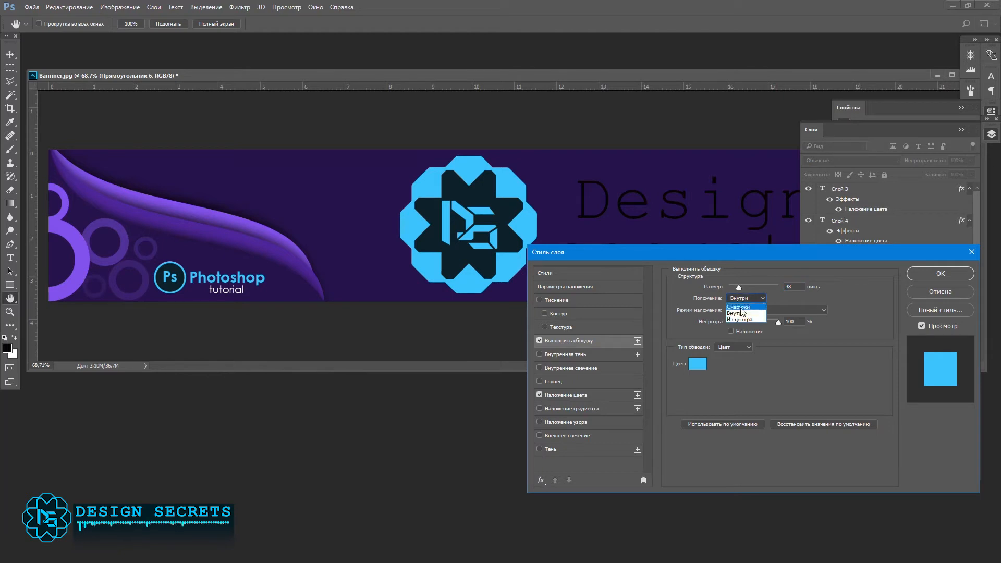
{"action": "left_click", "coordinate": [740, 316]}
Step: Colour the emblem's stroke dark teal 001d26, sampled from its backing, and set its size to 10 px
{"action": "left_click", "coordinate": [697, 364]}
{"action": "left_click", "coordinate": [489, 258]}
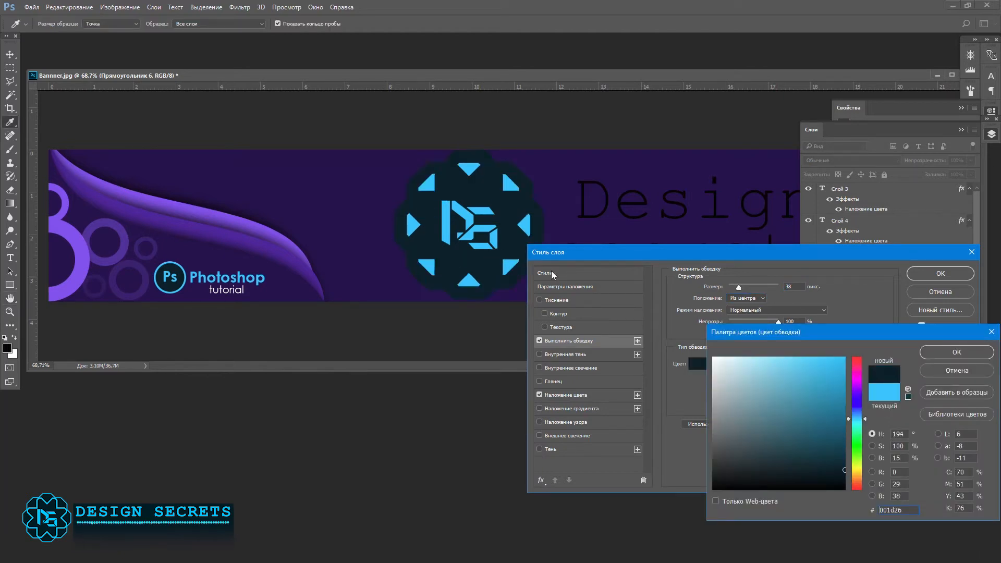
{"action": "left_click", "coordinate": [922, 352]}
{"action": "mouse_move", "coordinate": [744, 286]}
{"action": "left_mouse_down"}
{"action": "mouse_move", "coordinate": [725, 288]}
{"action": "mouse_move", "coordinate": [734, 288]}
{"action": "left_mouse_up"}
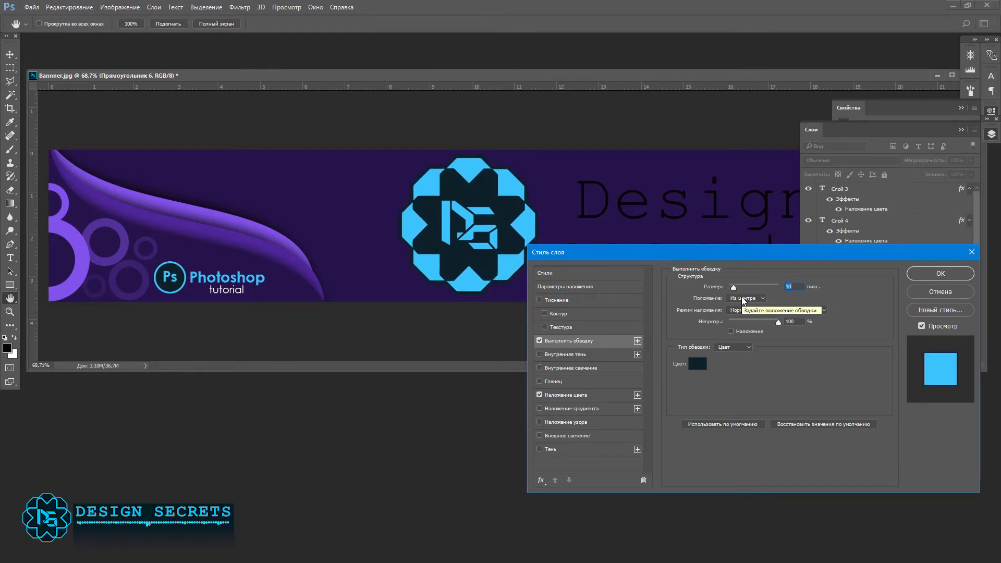
{"action": "key", "text": "Return"}
Step: Recolour the "Design secrets" text white (ffffff) and shift it slightly right of its current place
{"action": "left_click", "coordinate": [731, 259]}
{"action": "key", "text": "ctrl+a"}
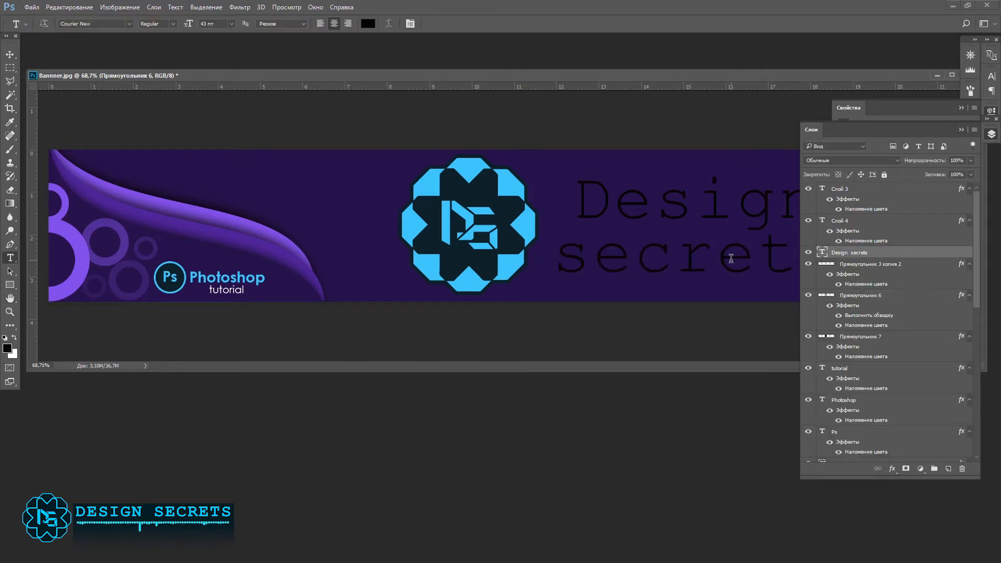
{"action": "left_click", "coordinate": [367, 25]}
{"action": "left_click_drag", "start_coordinate": [749, 374], "coordinate": [685, 344]}
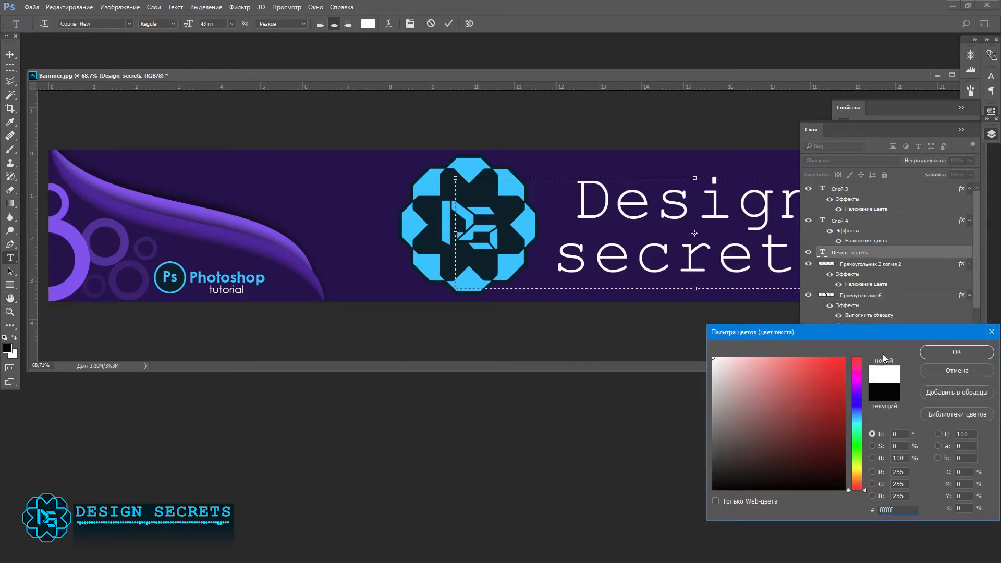
{"action": "left_click", "coordinate": [957, 352]}
{"action": "left_click", "coordinate": [962, 130]}
{"action": "left_click", "coordinate": [961, 108]}
{"action": "left_click", "coordinate": [10, 54]}
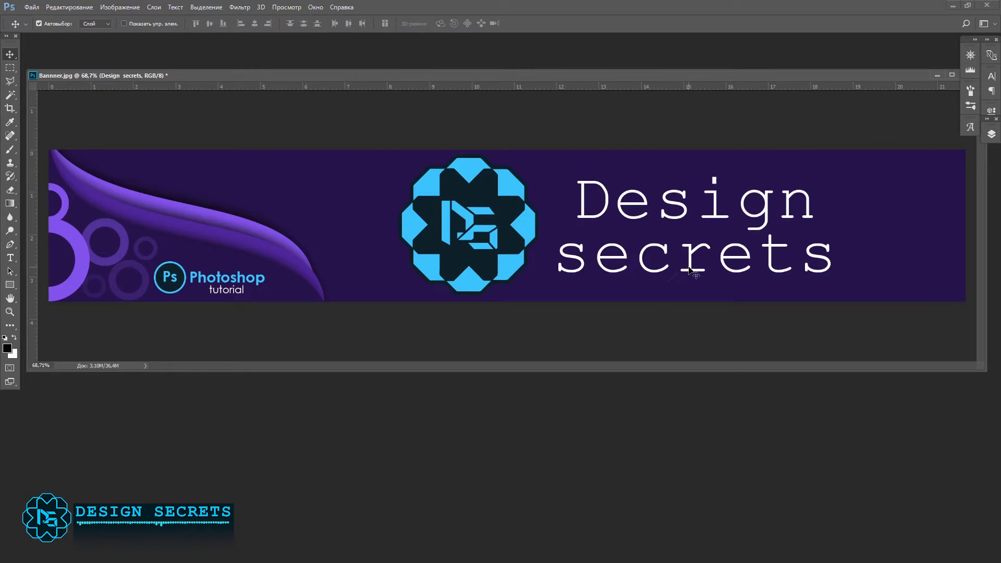
{"action": "left_click_drag", "start_coordinate": [688, 269], "coordinate": [696, 267]}
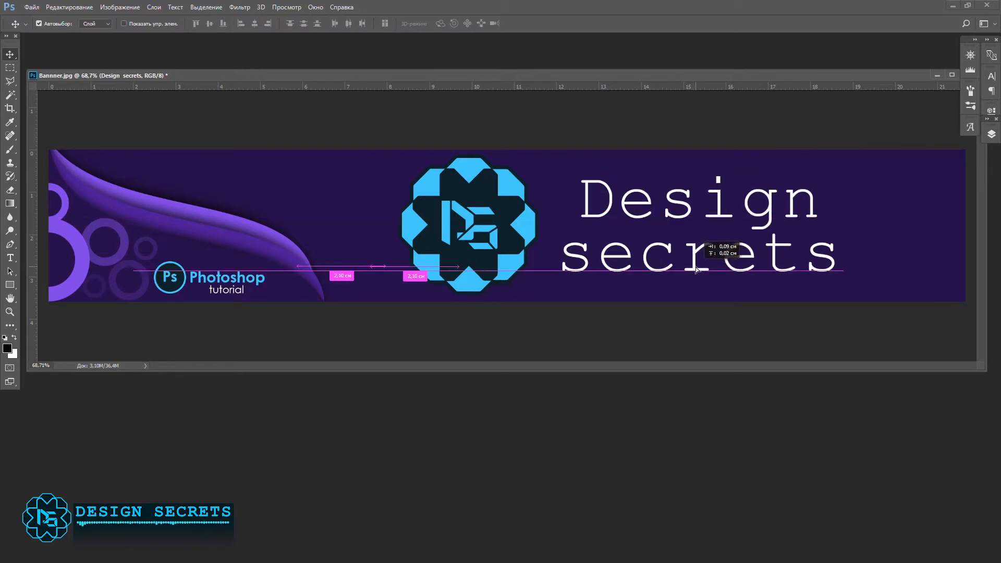
Step: Draw a black rectangle about 142 × 517 px over the banner's right end, then widen it leftward and raise its bottom edge
{"action": "left_click", "coordinate": [10, 286]}
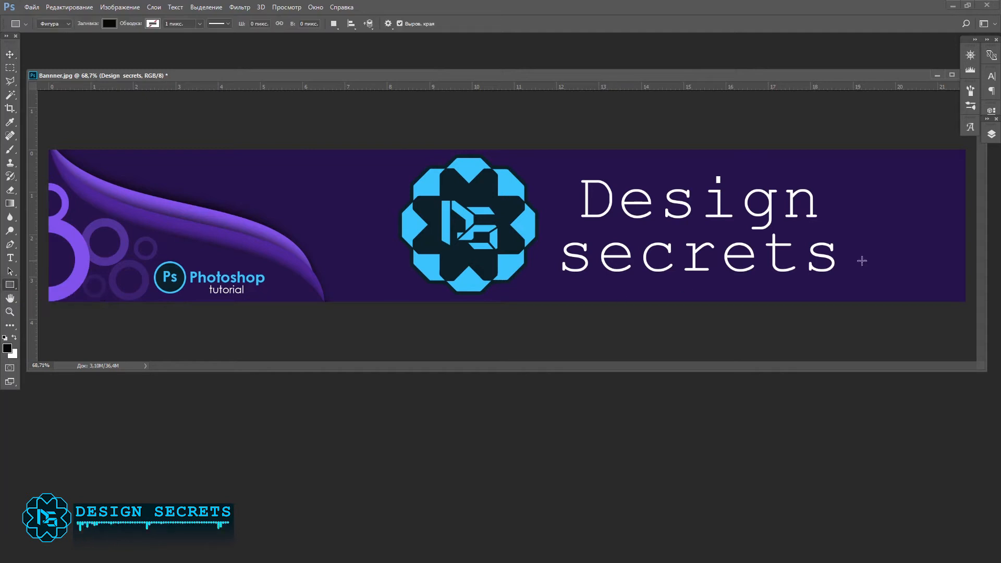
{"action": "left_click_drag", "start_coordinate": [923, 140], "coordinate": [975, 329]}
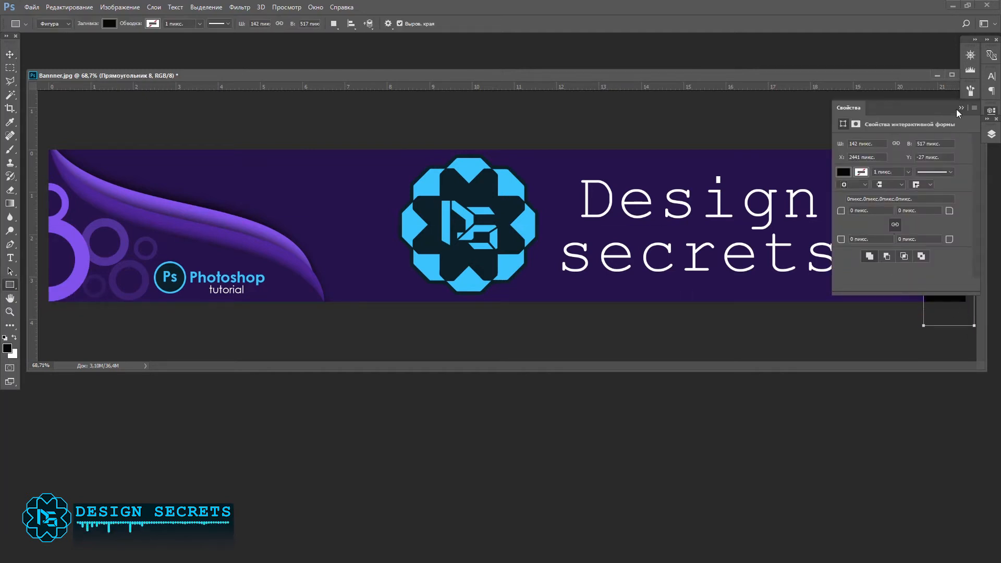
{"action": "key", "text": "v"}
{"action": "key", "text": "ctrl+t"}
{"action": "left_click_drag", "start_coordinate": [923, 233], "coordinate": [903, 233]}
{"action": "key", "text": "Return"}
{"action": "key", "text": "ctrl+t"}
{"action": "left_click_drag", "start_coordinate": [939, 325], "coordinate": [938, 306]}
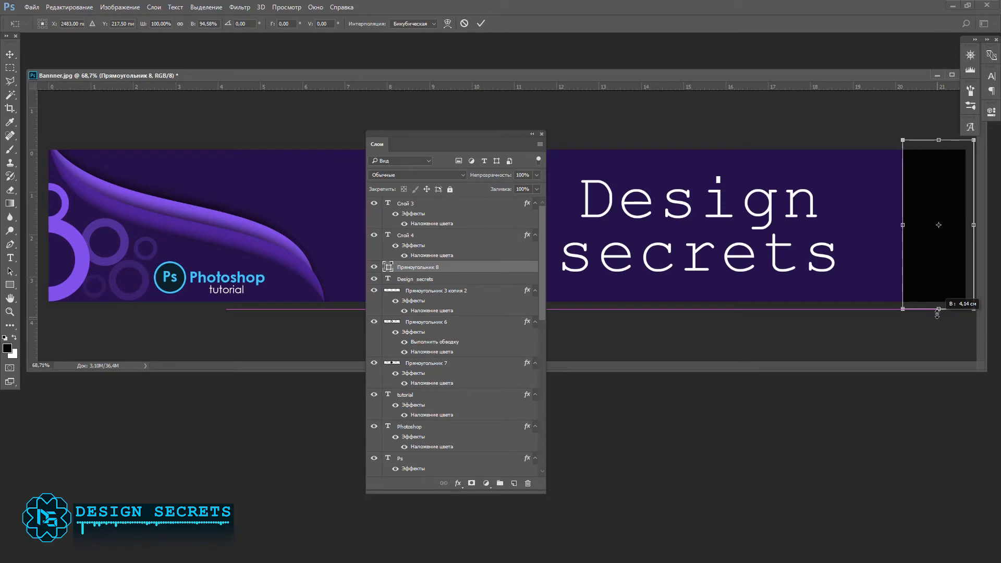
{"action": "key", "text": "Return"}
Step: Warp the right-end rectangle so its inner edge forms an S-curve that tapers to the banner's bottom-right corner
{"action": "key", "text": "ctrl+t"}
{"action": "left_click", "coordinate": [448, 23]}
{"action": "left_click_drag", "start_coordinate": [902, 198], "coordinate": [973, 199]}
{"action": "left_click_drag", "start_coordinate": [903, 252], "coordinate": [909, 249]}
{"action": "left_click_drag", "start_coordinate": [903, 305], "coordinate": [976, 310]}
{"action": "left_click_drag", "start_coordinate": [878, 254], "coordinate": [867, 262]}
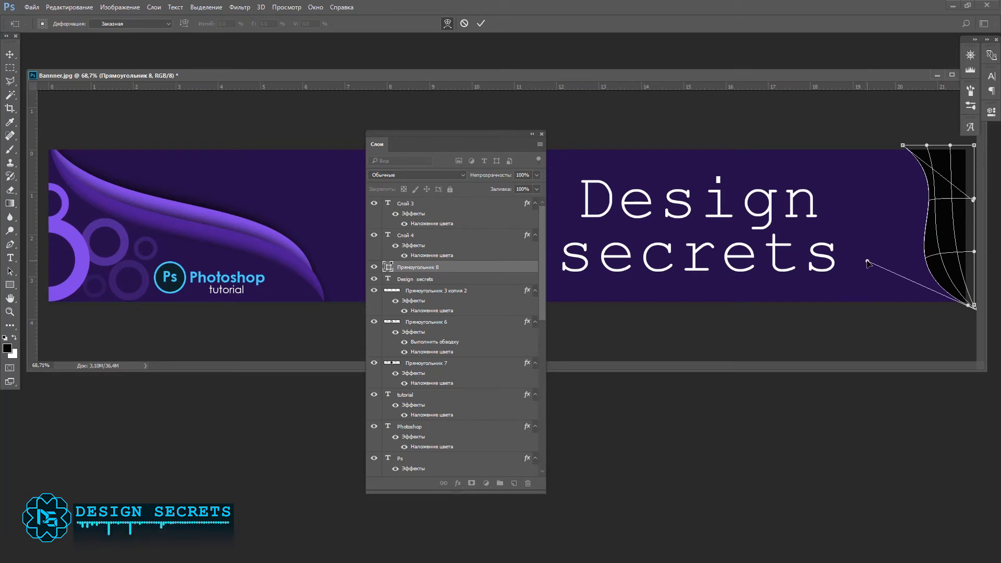
{"action": "key", "text": "Return"}
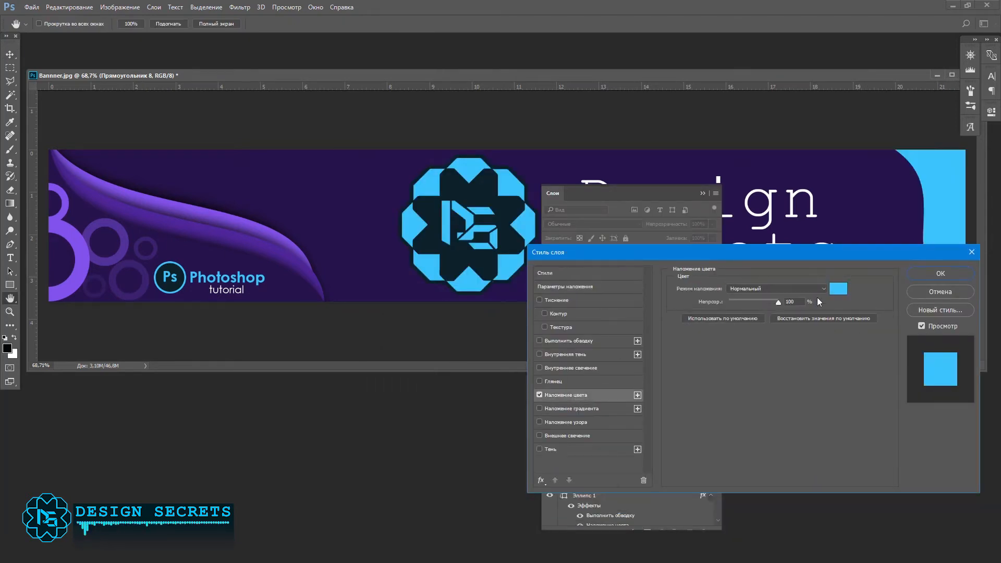
Step: Colour the right-end wave shape dark purple 21184a, sampled from the banner background
{"action": "left_click", "coordinate": [837, 290]}
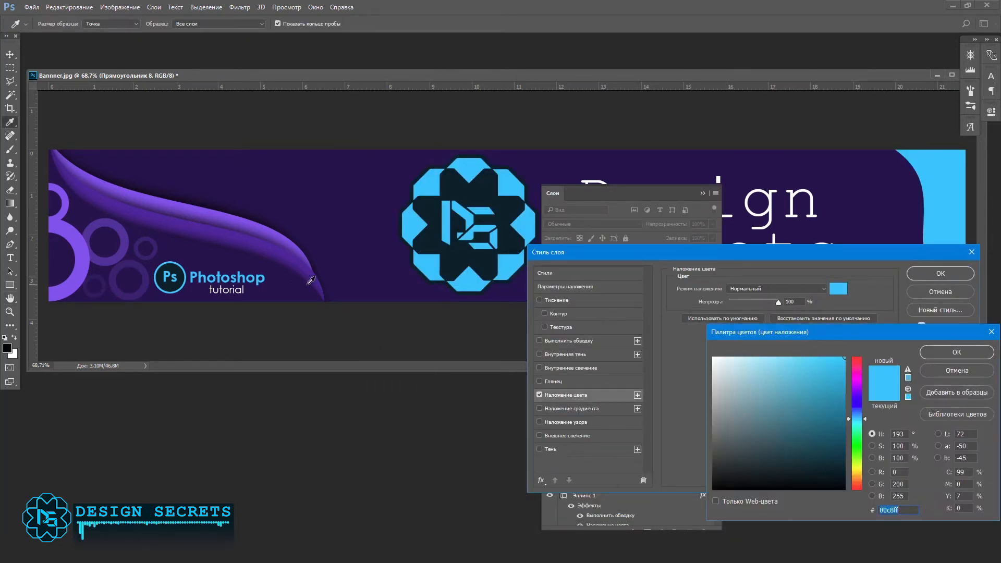
{"action": "left_click", "coordinate": [289, 285]}
{"action": "left_click", "coordinate": [955, 350]}
Step: Add a drop shadow to the right-end wave shape with a -90° angle and 29 px distance
{"action": "left_click", "coordinate": [539, 449]}
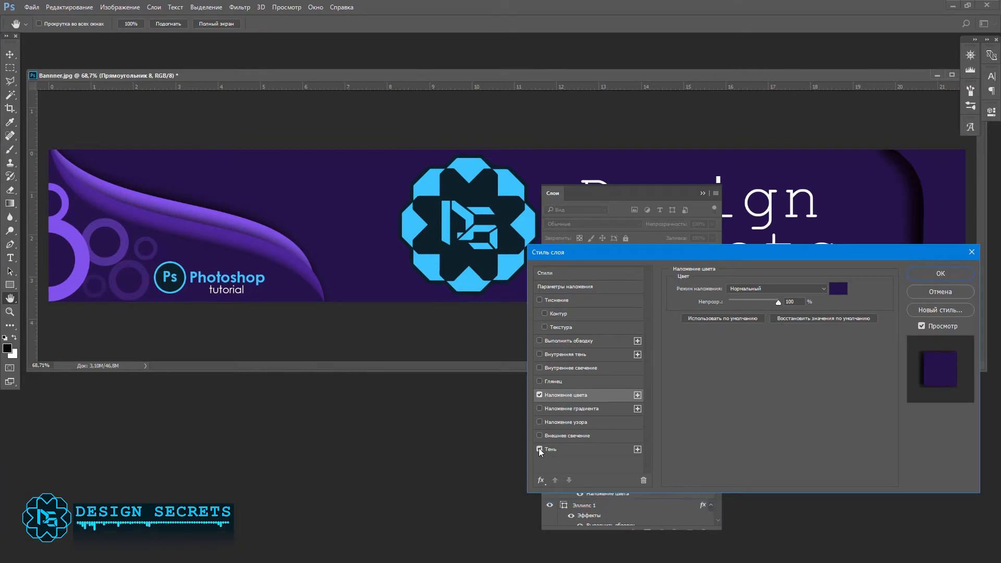
{"action": "left_click_drag", "start_coordinate": [746, 256], "coordinate": [377, 263]}
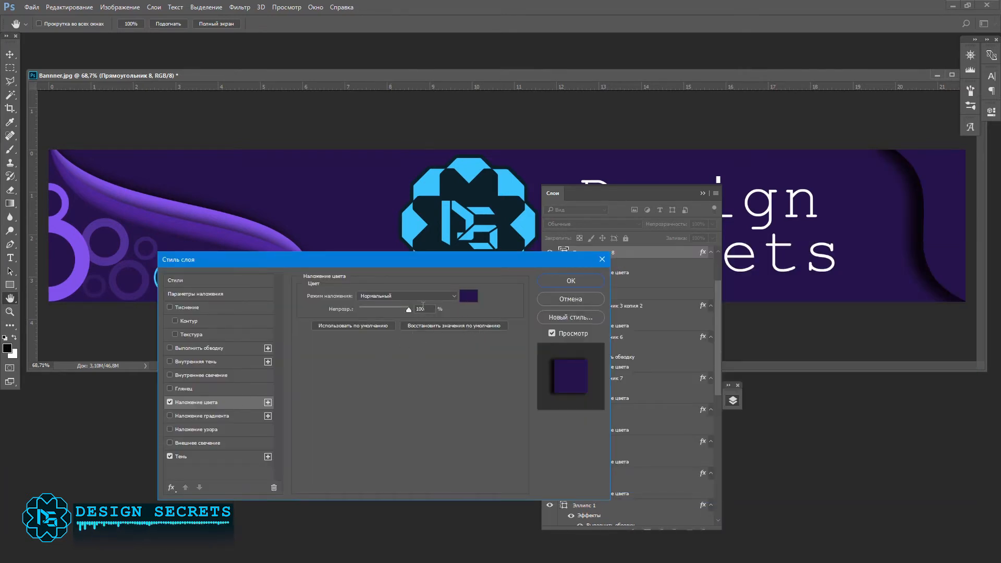
{"action": "left_click", "coordinate": [193, 457]}
{"action": "left_click_drag", "start_coordinate": [372, 342], "coordinate": [358, 342]}
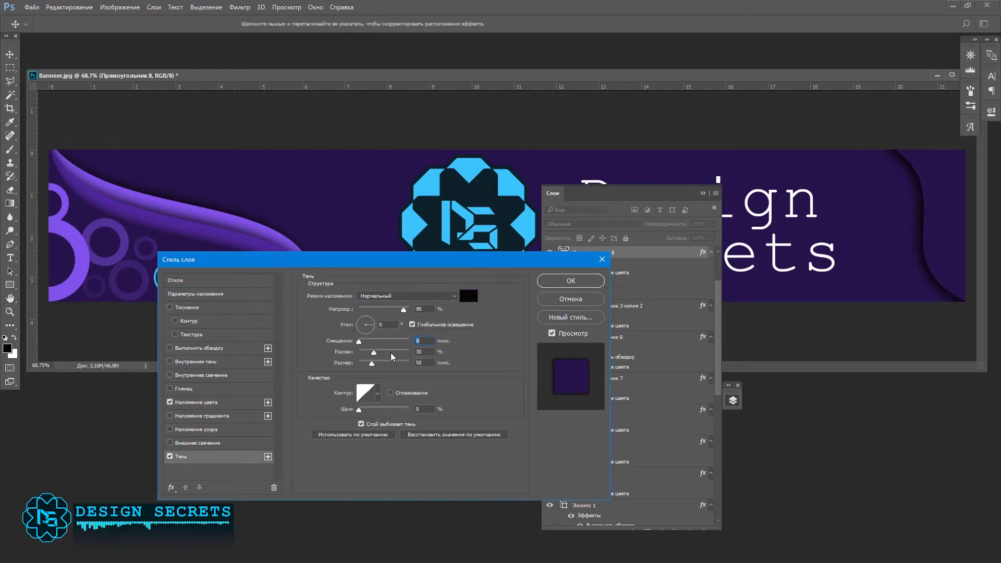
{"action": "left_click_drag", "start_coordinate": [917, 229], "coordinate": [917, 225]}
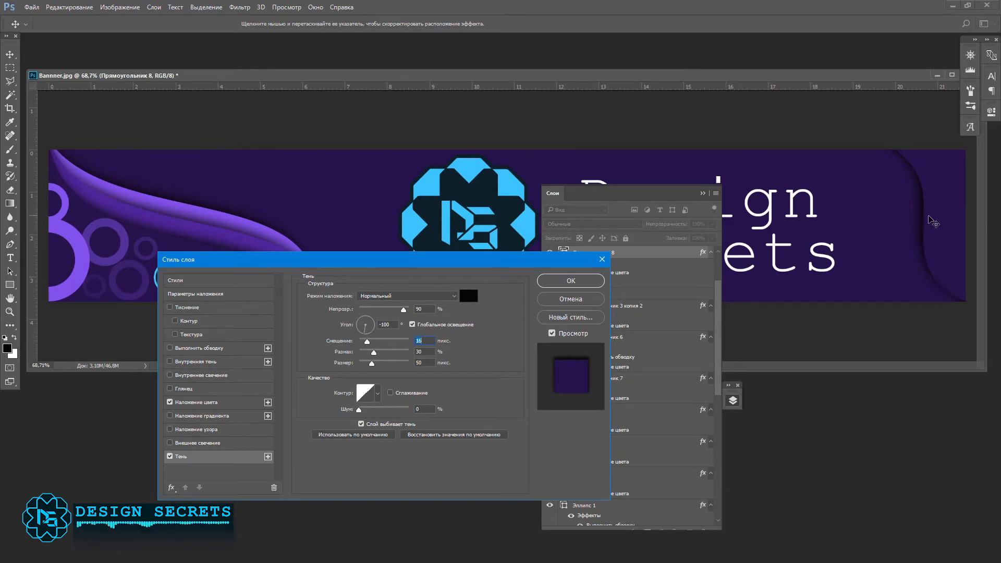
{"action": "left_click_drag", "start_coordinate": [922, 225], "coordinate": [920, 219]}
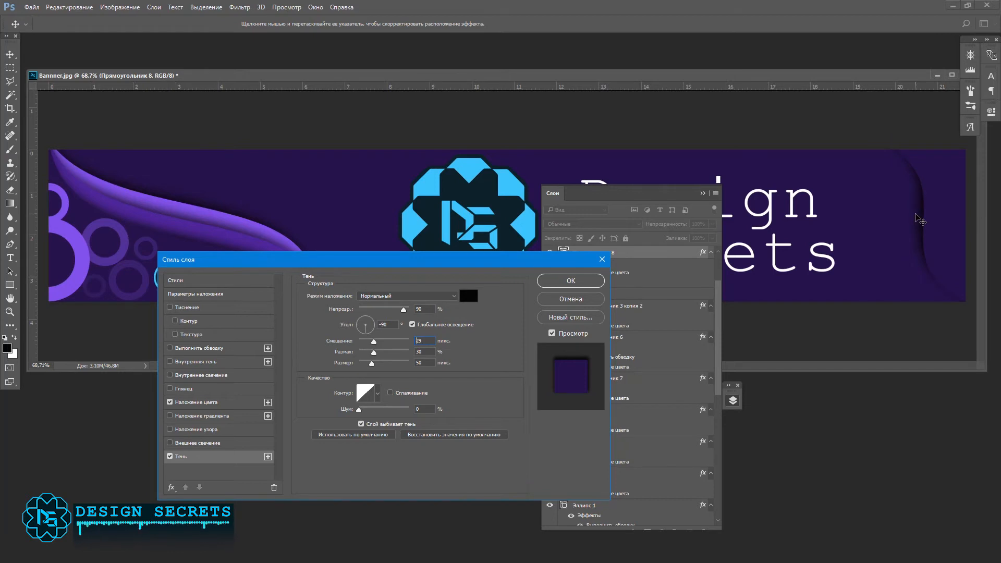
{"action": "left_click", "coordinate": [586, 279]}
Step: Duplicate the right-end wave and shift the lower copy left so it shows behind the upper one
{"action": "key", "text": "ctrl+j"}
{"action": "left_click", "coordinate": [637, 294]}
{"action": "key", "text": "shift+Left"}
{"action": "key", "text": "shift+Left"}
{"action": "key", "text": "shift+Left"}
{"action": "key", "text": "shift+Left"}
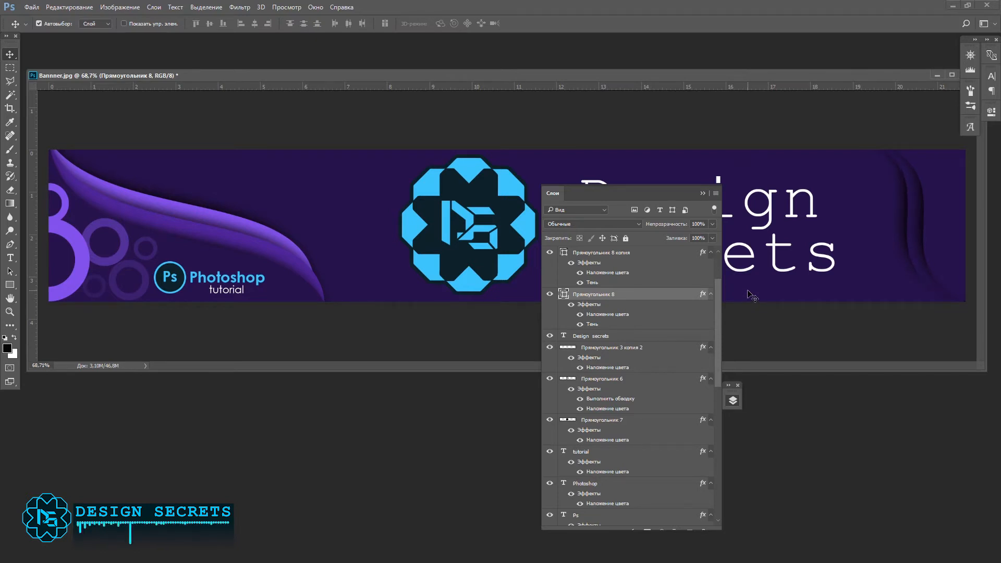
Step: Recolour the lower right-end wave purple 463399, sampled from the left-end wave, leaving out any gradient overlay
{"action": "double_click", "coordinate": [631, 297]}
{"action": "left_click", "coordinate": [232, 416]}
{"action": "left_click", "coordinate": [170, 416]}
{"action": "left_click", "coordinate": [192, 404]}
{"action": "left_click", "coordinate": [468, 295]}
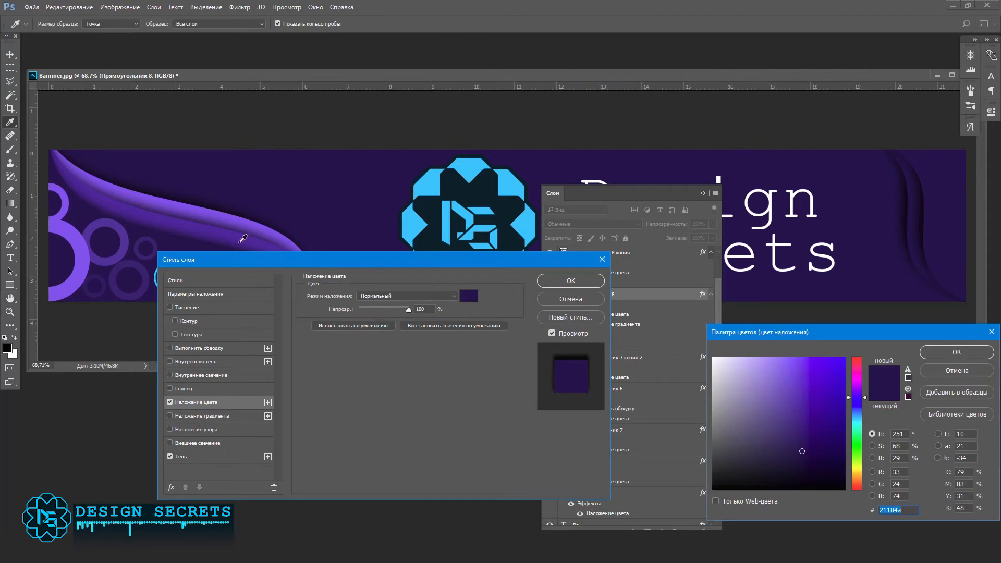
{"action": "left_click", "coordinate": [239, 235]}
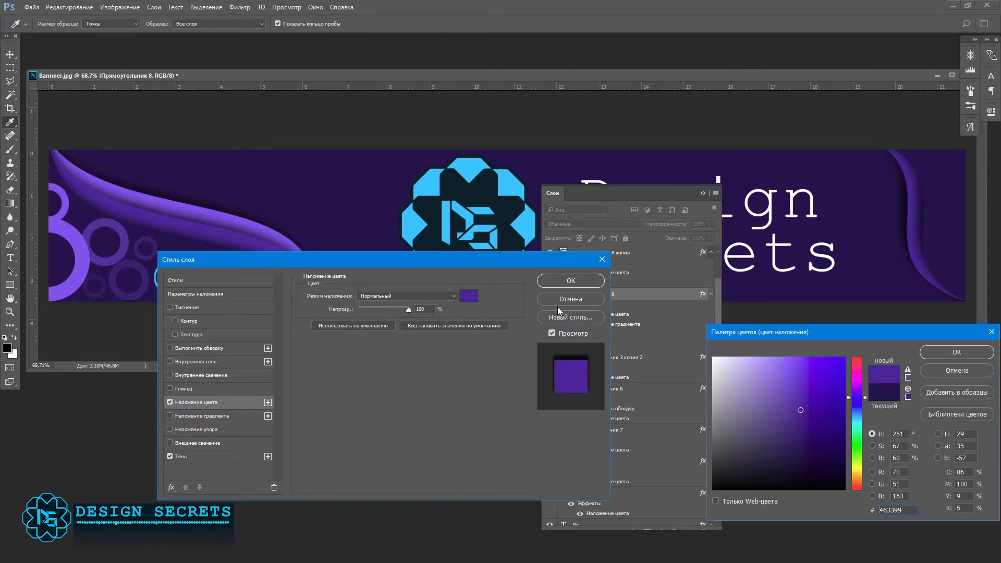
{"action": "left_click", "coordinate": [577, 280]}
{"action": "key", "text": "Return"}
{"action": "left_click", "coordinate": [578, 281]}
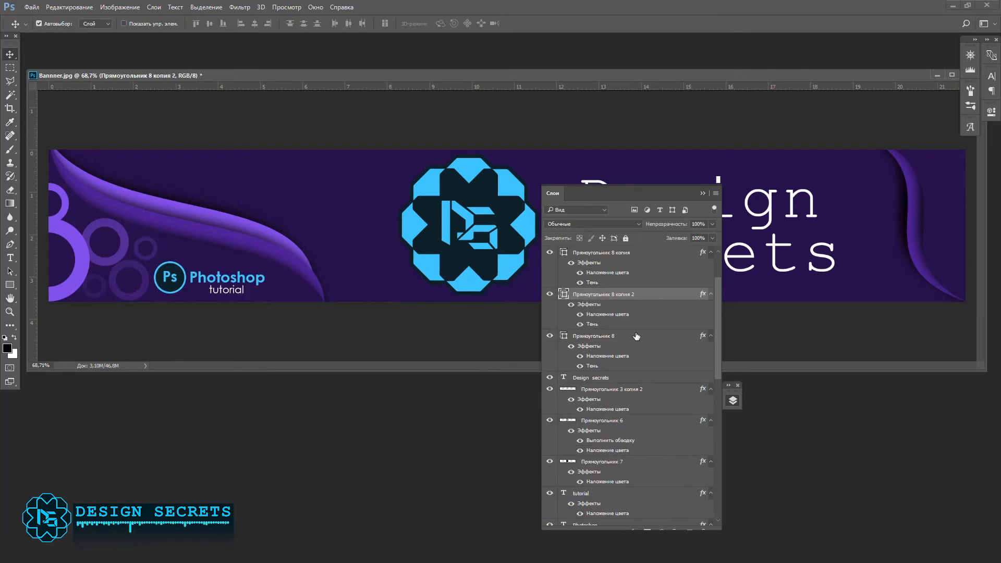
Step: Duplicate the purple right-end wave and shift its lower copy further left and slightly up
{"action": "left_click", "coordinate": [634, 342]}
{"action": "key", "text": "shift+Left"}
{"action": "key", "text": "shift+Left"}
{"action": "key", "text": "shift+Left"}
{"action": "key", "text": "shift+Left"}
{"action": "key", "text": "Up"}
{"action": "key", "text": "Up"}
{"action": "key", "text": "Up"}
{"action": "key", "text": "Up"}
{"action": "key", "text": "Up"}
{"action": "key", "text": "Up"}
{"action": "key", "text": "Up"}
{"action": "key", "text": "Up"}
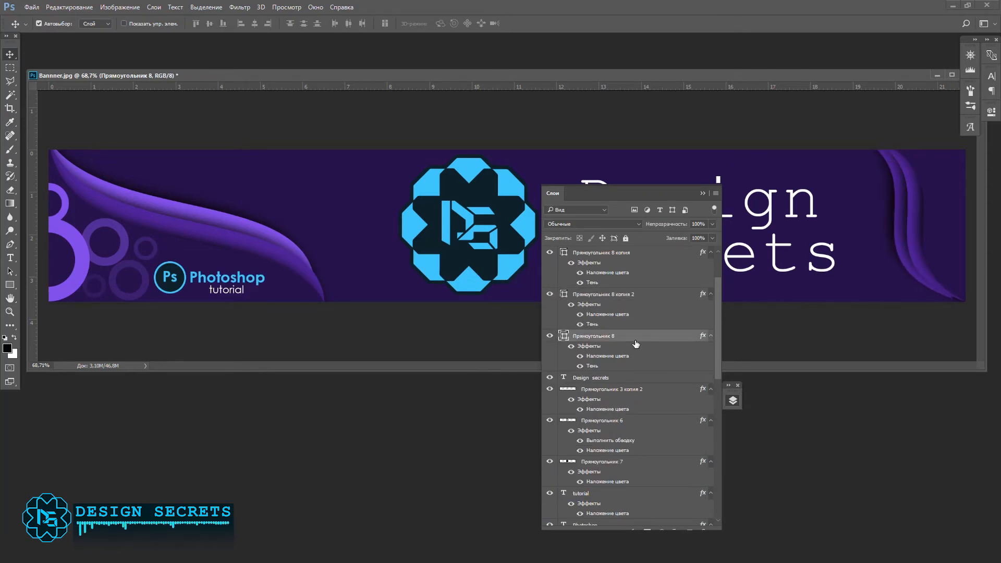
Step: Recolour the lowest right-end wave light purple 795feb
{"action": "double_click", "coordinate": [658, 337]}
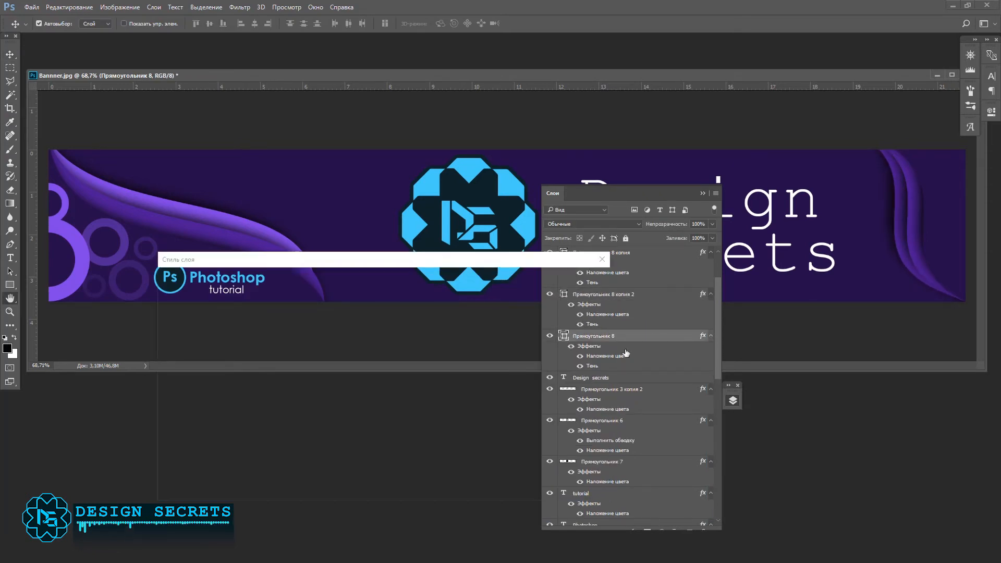
{"action": "left_click", "coordinate": [197, 404]}
{"action": "left_click", "coordinate": [468, 296]}
{"action": "left_click", "coordinate": [912, 221]}
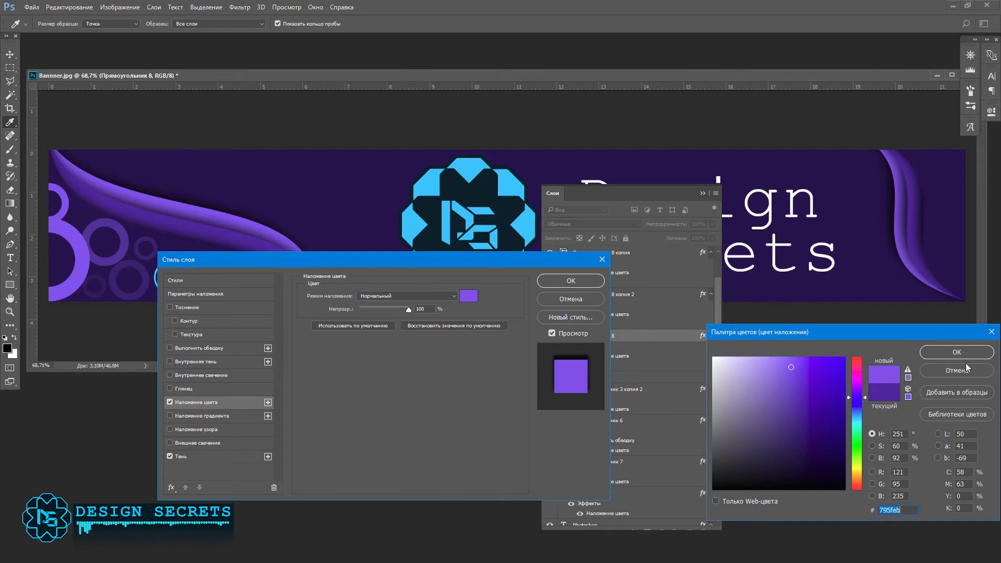
{"action": "key", "text": "Return"}
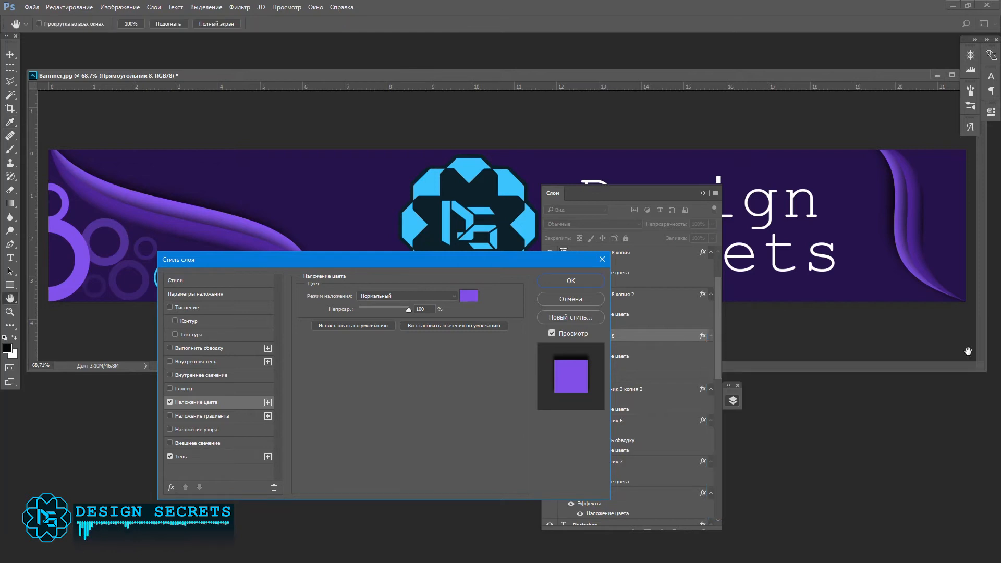
Step: Set the lowest right-end wave's drop shadow to a -84° angle, 34 px distance and 7 % spread
{"action": "left_click", "coordinate": [181, 456]}
{"action": "left_click_drag", "start_coordinate": [884, 272], "coordinate": [905, 240]}
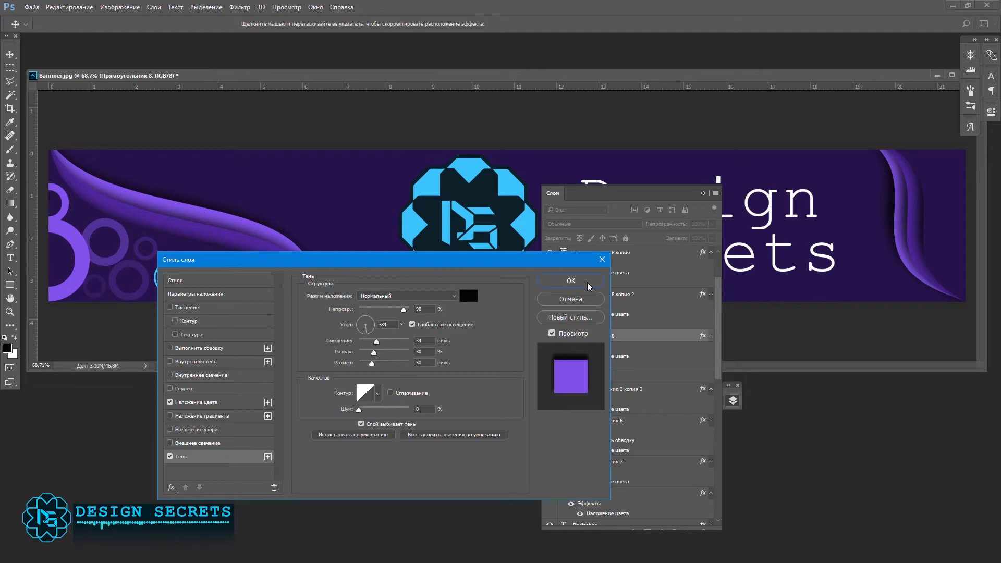
{"action": "left_click", "coordinate": [571, 281]}
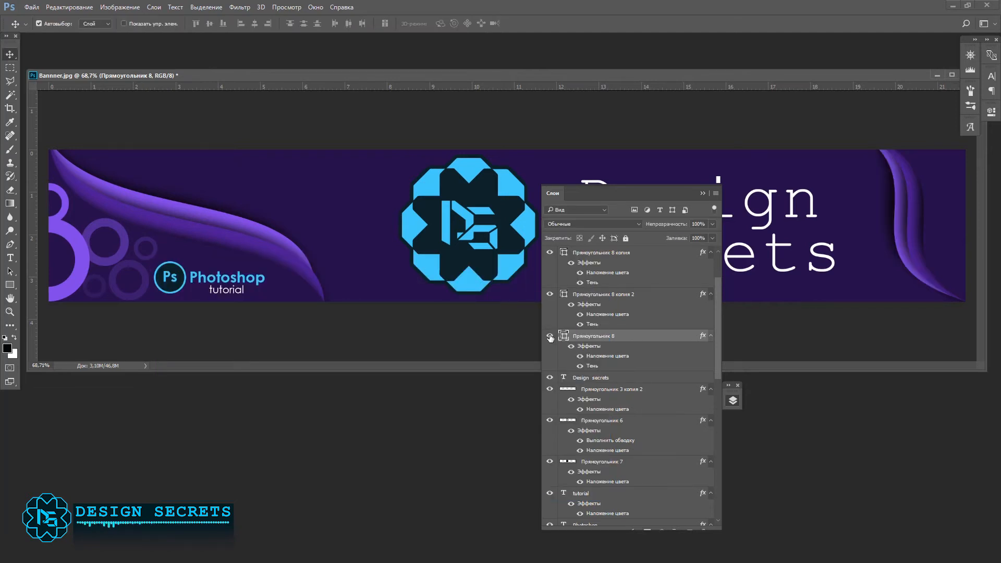
{"action": "double_click", "coordinate": [633, 339]}
{"action": "left_click", "coordinate": [183, 457]}
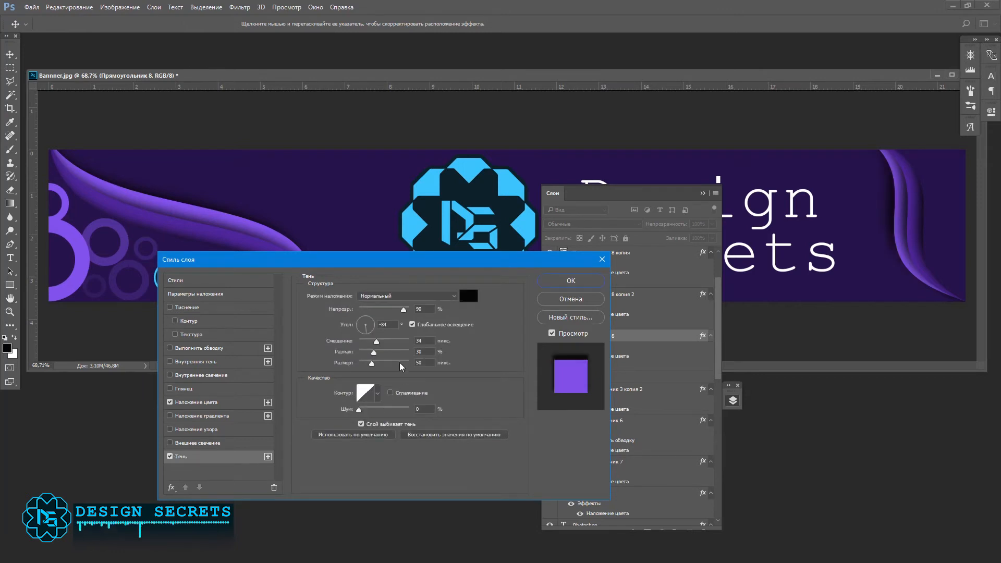
{"action": "left_click_drag", "start_coordinate": [374, 354], "coordinate": [358, 356]}
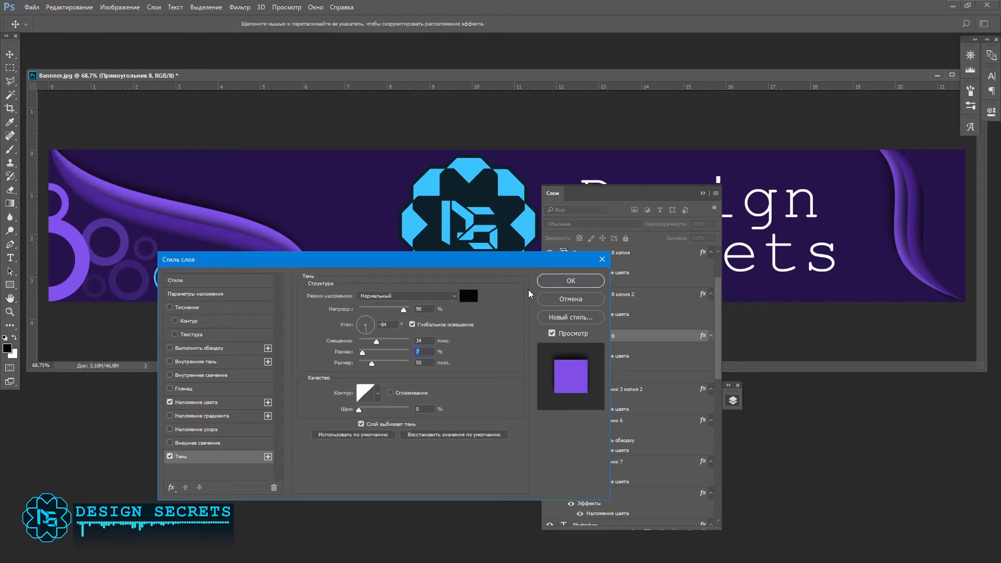
{"action": "left_click", "coordinate": [571, 281]}
{"action": "left_click", "coordinate": [703, 194]}
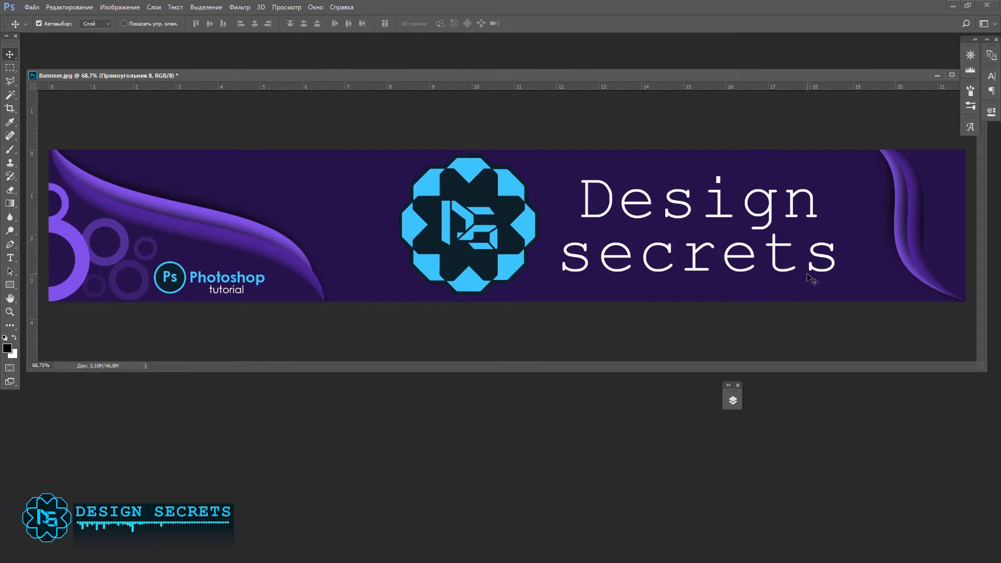
Step: Copy the large left-end ring to the banner's right end behind the waves and place a smaller copy below it
{"action": "left_click_drag", "start_coordinate": [57, 273], "coordinate": [870, 215]}
{"action": "left_click_drag", "start_coordinate": [868, 170], "coordinate": [878, 159]}
{"action": "left_click_drag", "start_coordinate": [859, 226], "coordinate": [900, 270]}
{"action": "key", "text": "ctrl+t"}
{"action": "left_click_drag", "start_coordinate": [891, 249], "coordinate": [896, 255]}
{"action": "key", "text": "Return"}
{"action": "key", "text": "Right"}
{"action": "key", "text": "Right"}
{"action": "key", "text": "Right"}
{"action": "key", "text": "Right"}
{"action": "key", "text": "Up"}
{"action": "key", "text": "Up"}
{"action": "key", "text": "Up"}
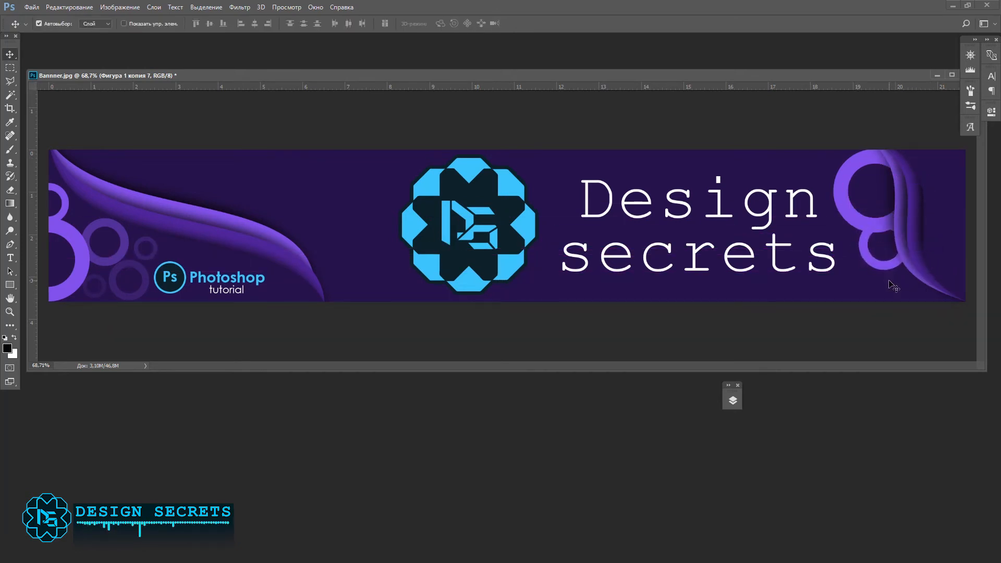
Step: Set the smaller right-end ring to 30 % opacity and the large one to 40 %
{"action": "key", "text": "3"}
{"action": "left_click", "coordinate": [852, 219]}
{"action": "key", "text": "4"}
Step: Lower the smaller right-end ring slightly and add a third, still smaller copy below it near the waves' lower end
{"action": "left_click_drag", "start_coordinate": [885, 265], "coordinate": [889, 280]}
{"action": "left_click_drag", "start_coordinate": [890, 281], "coordinate": [915, 298]}
{"action": "key", "text": "ctrl+t"}
{"action": "left_click_drag", "start_coordinate": [886, 248], "coordinate": [903, 268]}
{"action": "key", "text": "Return"}
Step: Scale the large right-end ring down slightly and move the lower rings a little left
{"action": "left_click", "coordinate": [875, 231]}
{"action": "key", "text": "ctrl+t"}
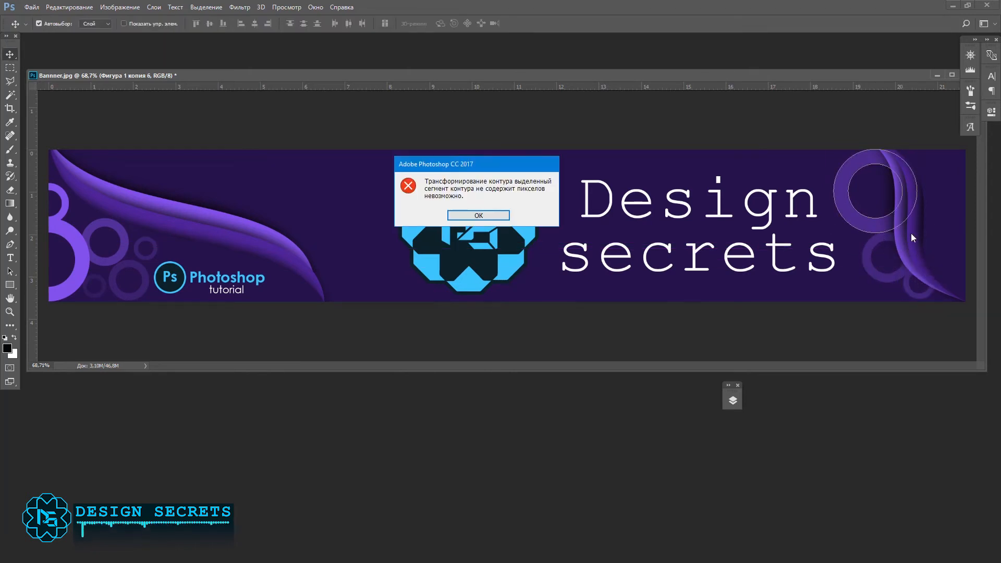
{"action": "left_click", "coordinate": [485, 218]}
{"action": "key", "text": "ctrl+t"}
{"action": "left_click_drag", "start_coordinate": [833, 232], "coordinate": [877, 230]}
{"action": "key", "text": "Return"}
{"action": "left_click", "coordinate": [845, 211]}
{"action": "left_click_drag", "start_coordinate": [907, 281], "coordinate": [895, 284]}
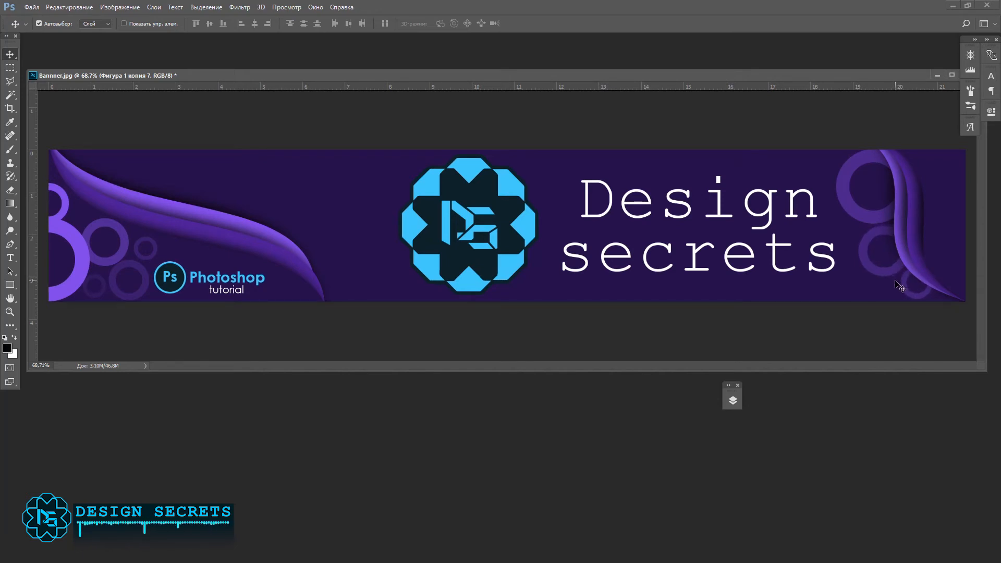
Step: Fade the right-end rings by size, with the large ring strongest, the middle one at 30 % opacity and the smallest at 11 %
{"action": "left_click", "coordinate": [867, 216]}
{"action": "key", "text": "7"}
{"action": "left_click", "coordinate": [872, 237]}
{"action": "key", "text": "3"}
{"action": "left_click", "coordinate": [904, 285]}
{"action": "key", "text": "2"}
{"action": "left_click", "coordinate": [904, 285]}
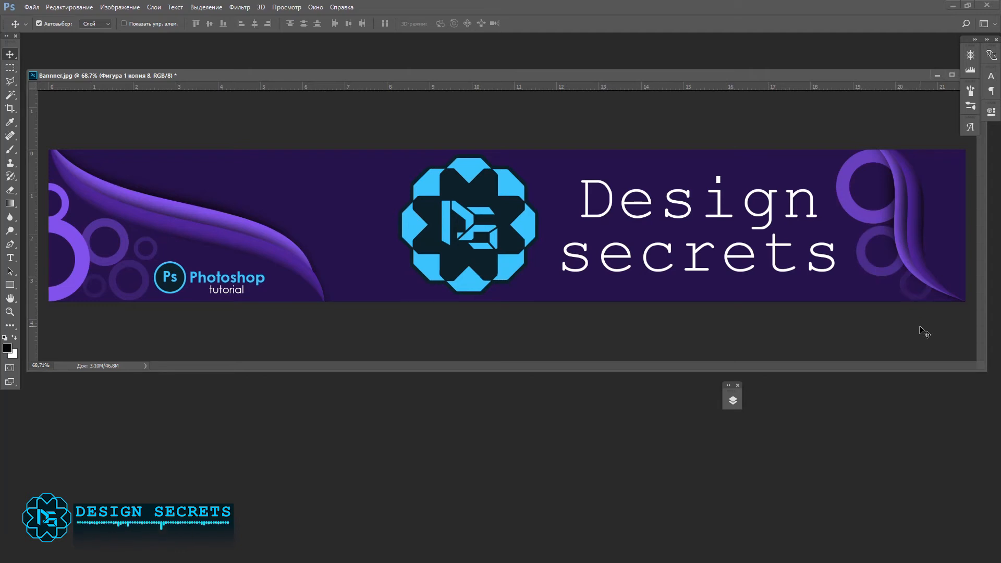
{"action": "left_click", "coordinate": [846, 197]}
{"action": "key", "text": "5"}
{"action": "key", "text": "6"}
{"action": "left_click", "coordinate": [864, 239]}
{"action": "left_click", "coordinate": [910, 293]}
{"action": "left_click", "coordinate": [733, 400]}
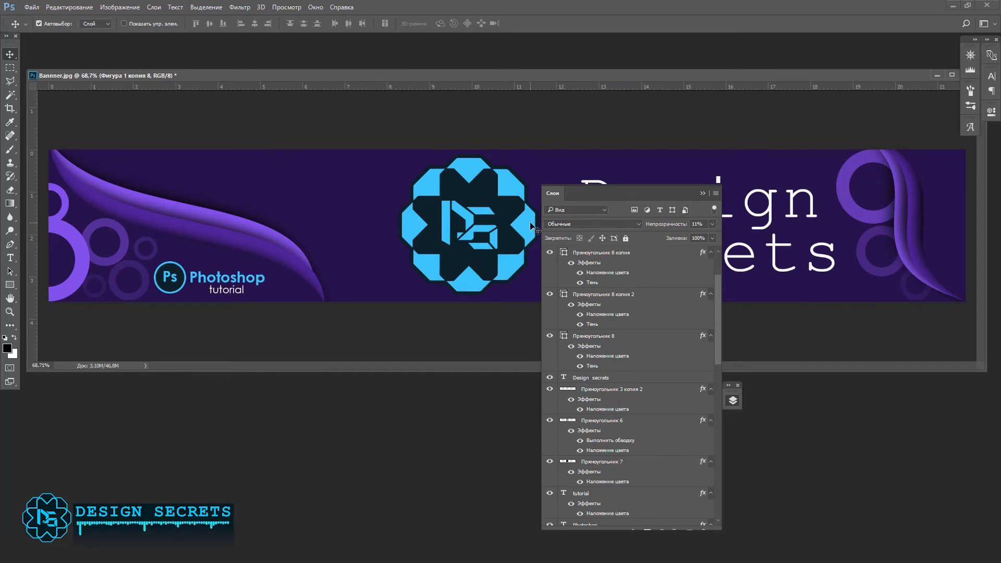
Step: Recolour the emblem's petals dark purple 21184a, sampled from the banner background
{"action": "double_click", "coordinate": [648, 421]}
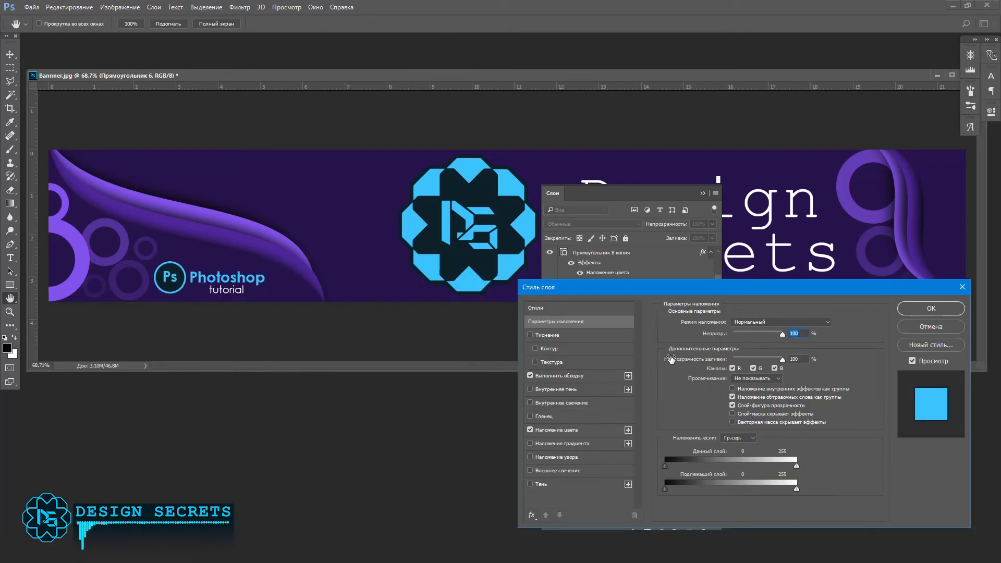
{"action": "left_click", "coordinate": [560, 430]}
{"action": "left_click", "coordinate": [828, 327]}
{"action": "left_click", "coordinate": [85, 265]}
{"action": "left_click", "coordinate": [785, 357]}
{"action": "left_click", "coordinate": [359, 216]}
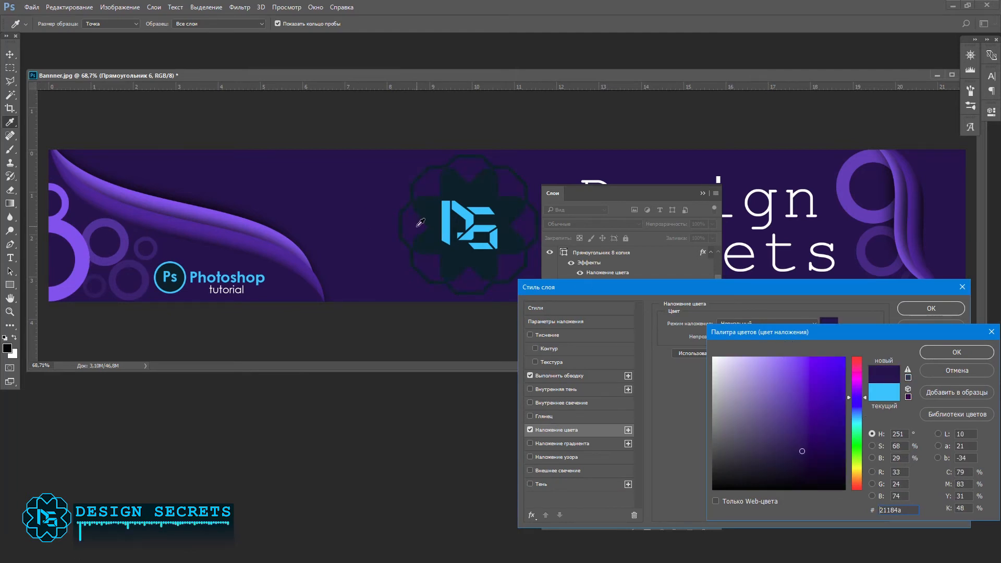
{"action": "left_click", "coordinate": [961, 352]}
{"action": "left_click", "coordinate": [919, 310]}
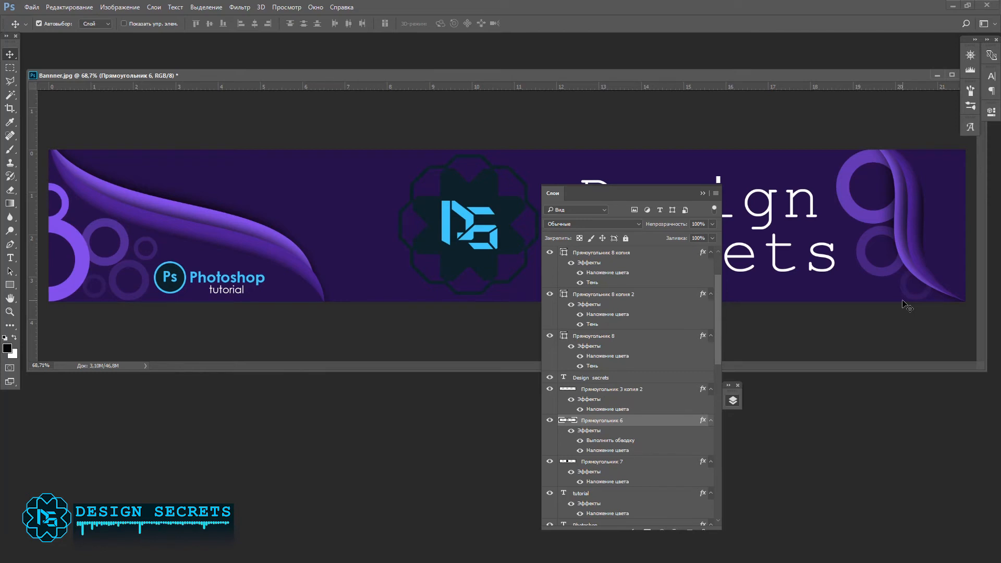
Step: Recolour the emblem's petals light purple, sampled from the large ring at the banner's left end
{"action": "double_click", "coordinate": [683, 424]}
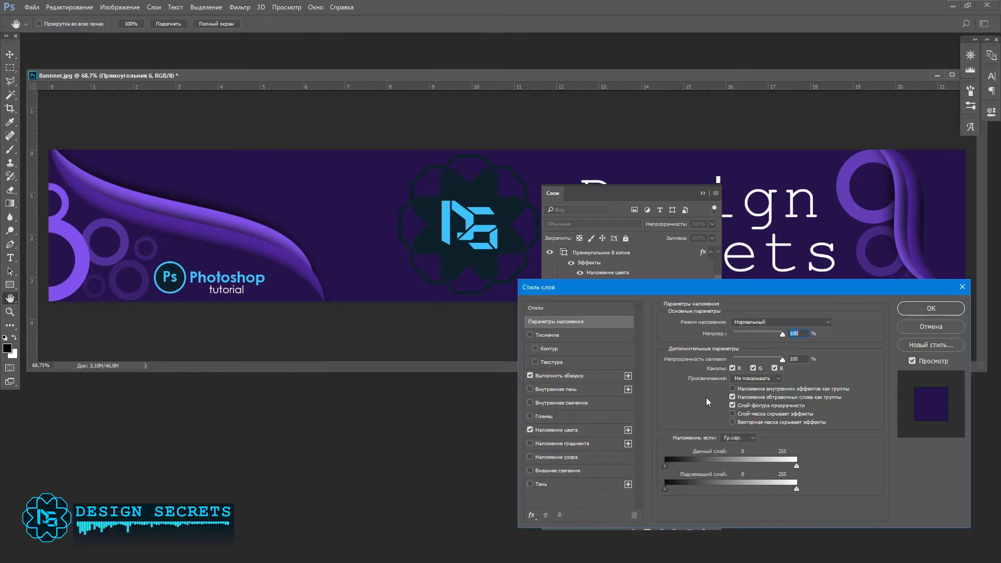
{"action": "left_click", "coordinate": [558, 375]}
{"action": "left_click", "coordinate": [553, 430]}
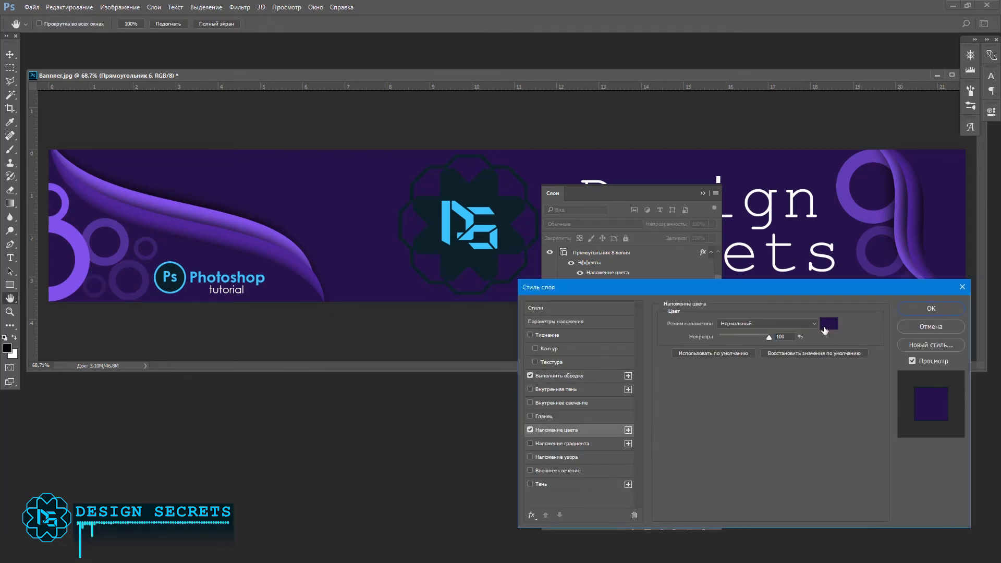
{"action": "left_click", "coordinate": [828, 322]}
{"action": "left_click", "coordinate": [797, 434]}
{"action": "left_click", "coordinate": [786, 375]}
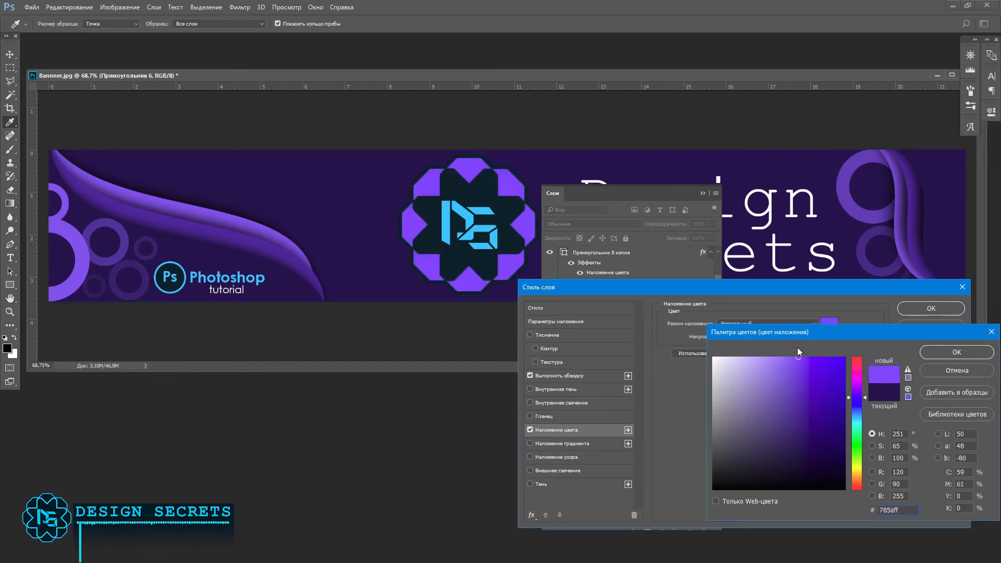
{"action": "left_click", "coordinate": [242, 220]}
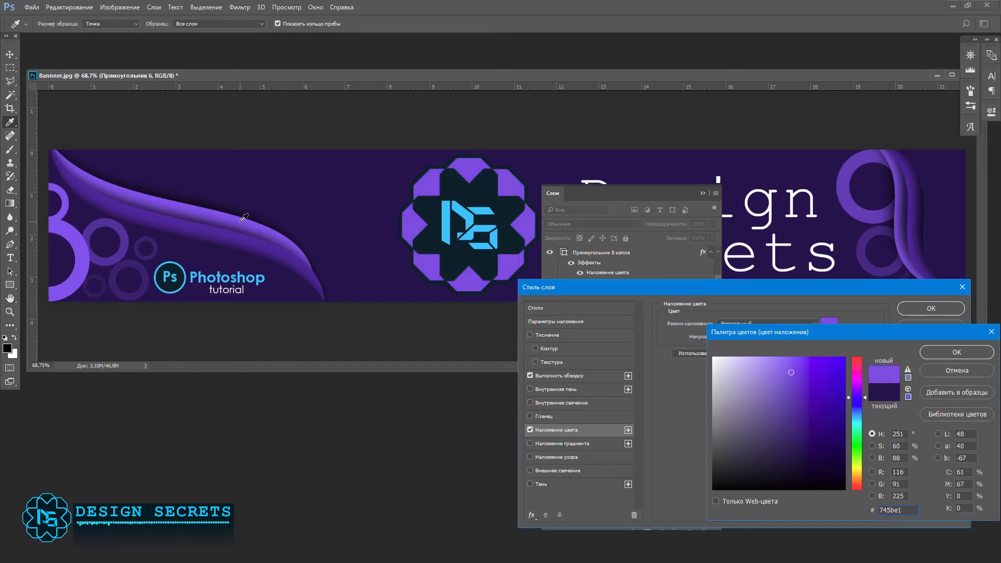
{"action": "left_click", "coordinate": [89, 261]}
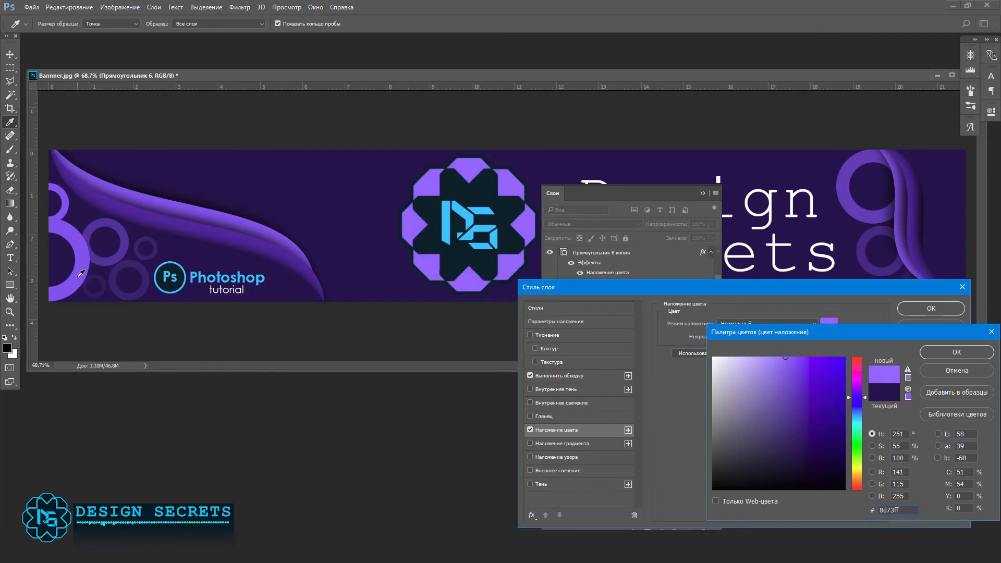
{"action": "key", "text": "Return"}
{"action": "left_click", "coordinate": [928, 310]}
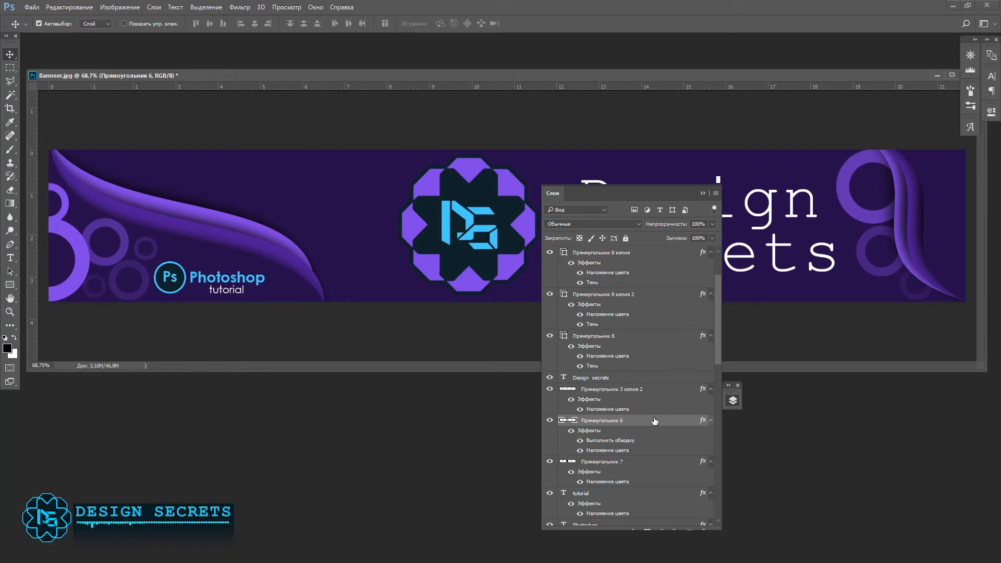
Step: Colour the emblem petals' stroke cyan 00c8ff, sampled from the emblem's letters, and set it to 6 px, positioned inside
{"action": "double_click", "coordinate": [608, 440]}
{"action": "left_click", "coordinate": [688, 398]}
{"action": "left_click", "coordinate": [493, 242]}
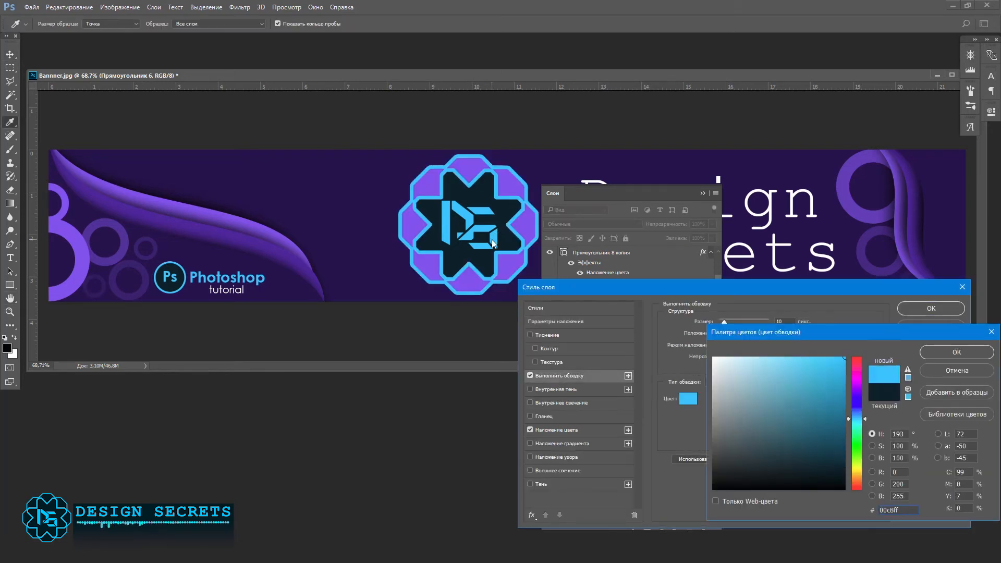
{"action": "left_click", "coordinate": [956, 353]}
{"action": "left_click_drag", "start_coordinate": [724, 323], "coordinate": [720, 321]}
{"action": "left_click", "coordinate": [736, 332]}
{"action": "left_click", "coordinate": [737, 342]}
{"action": "left_click", "coordinate": [727, 348]}
{"action": "left_click_drag", "start_coordinate": [721, 321], "coordinate": [722, 322]}
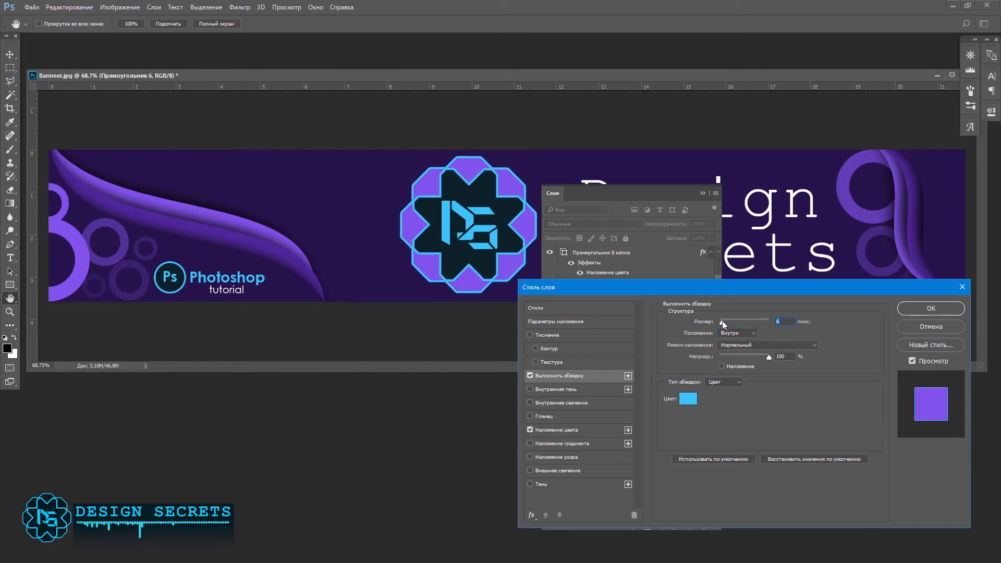
Step: Try a near-black 001d26 stroke on the emblem's petals with the size set to 7 px
{"action": "left_click", "coordinate": [530, 375]}
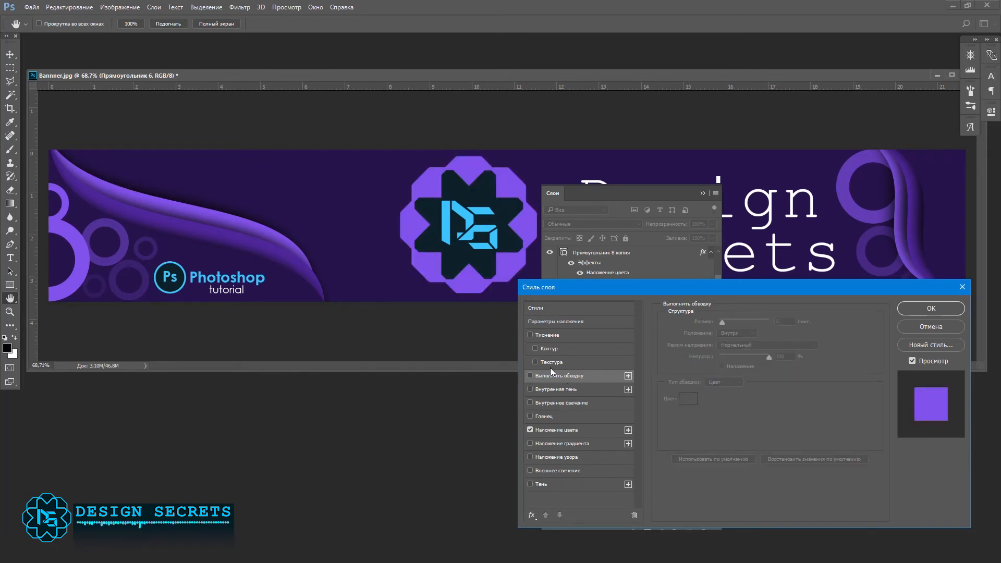
{"action": "left_click", "coordinate": [530, 375]}
{"action": "left_click", "coordinate": [687, 399]}
{"action": "left_click", "coordinate": [844, 470]}
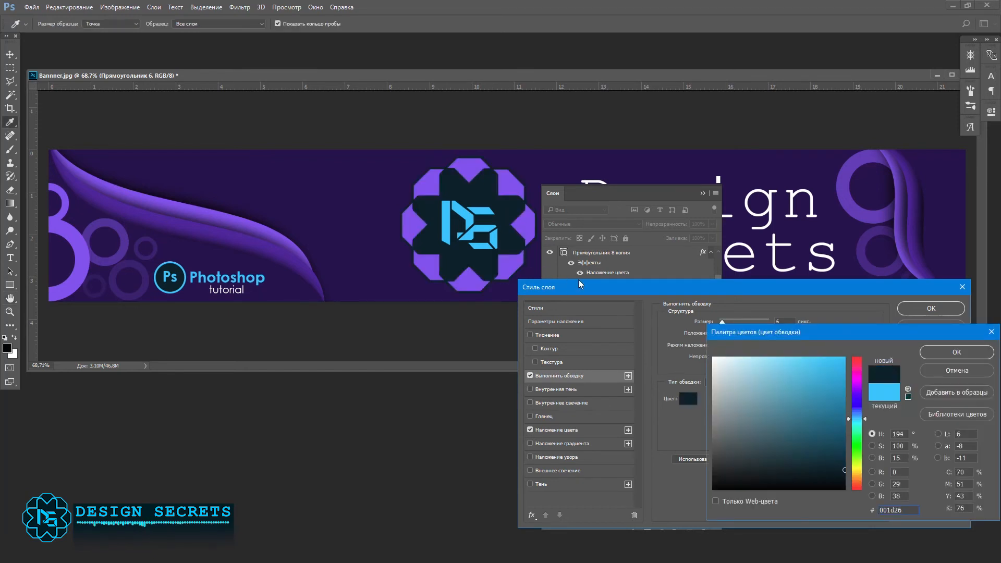
{"action": "left_click", "coordinate": [957, 352]}
{"action": "left_click_drag", "start_coordinate": [722, 322], "coordinate": [723, 321]}
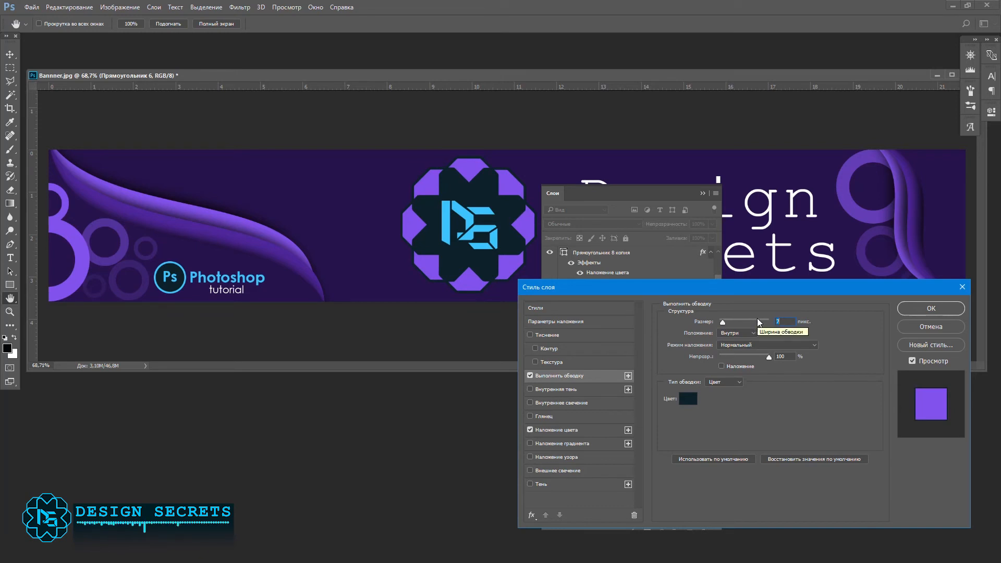
Step: Colour the emblem petals' stroke dark purple 21184a, sampled from the banner background, and set its size to 16 px
{"action": "left_click", "coordinate": [688, 399]}
{"action": "left_click", "coordinate": [402, 264]}
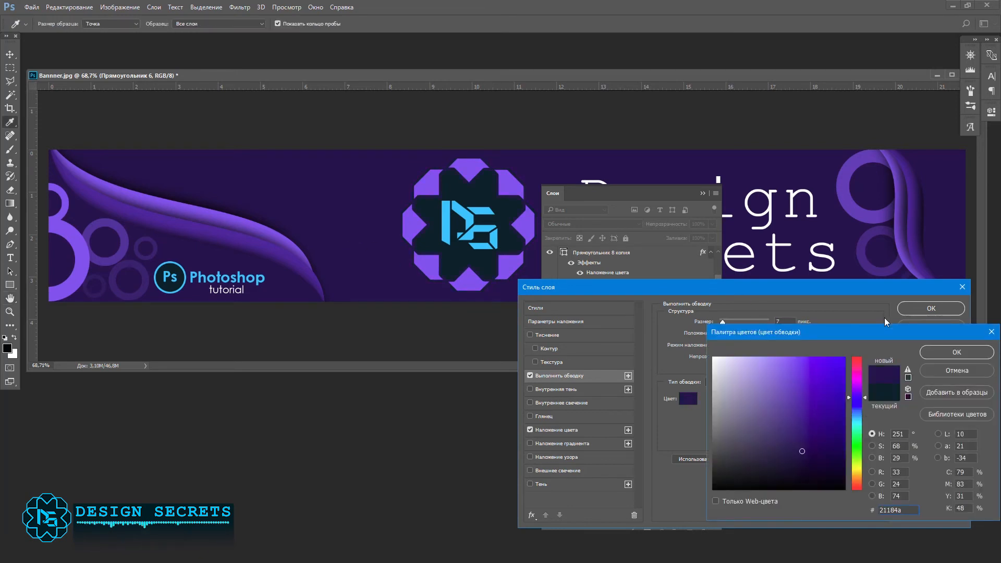
{"action": "key", "text": "Return"}
{"action": "left_click_drag", "start_coordinate": [722, 321], "coordinate": [724, 323]}
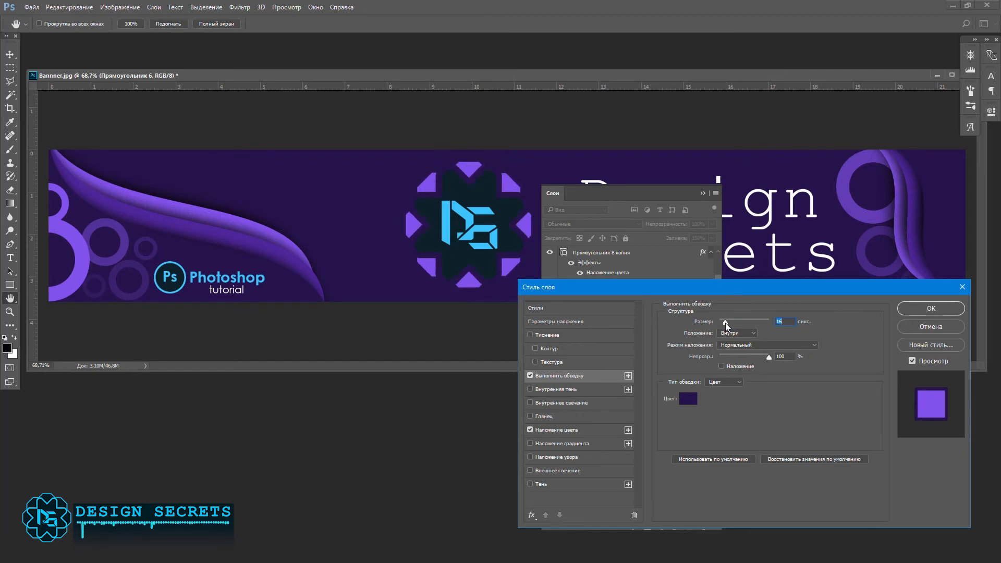
{"action": "left_click", "coordinate": [931, 308]}
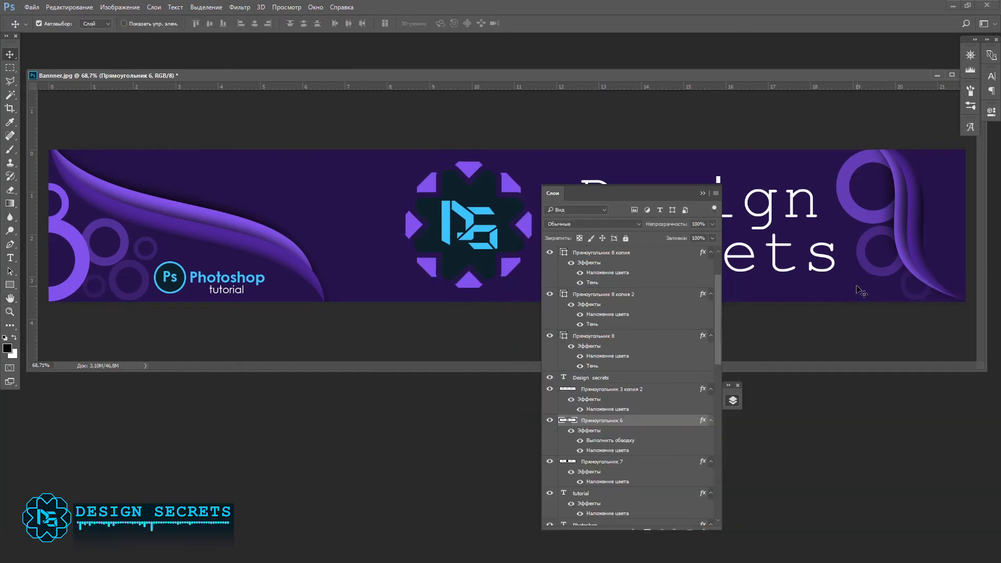
{"action": "key", "text": "alt+bracketleft"}
{"action": "double_click", "coordinate": [638, 464]}
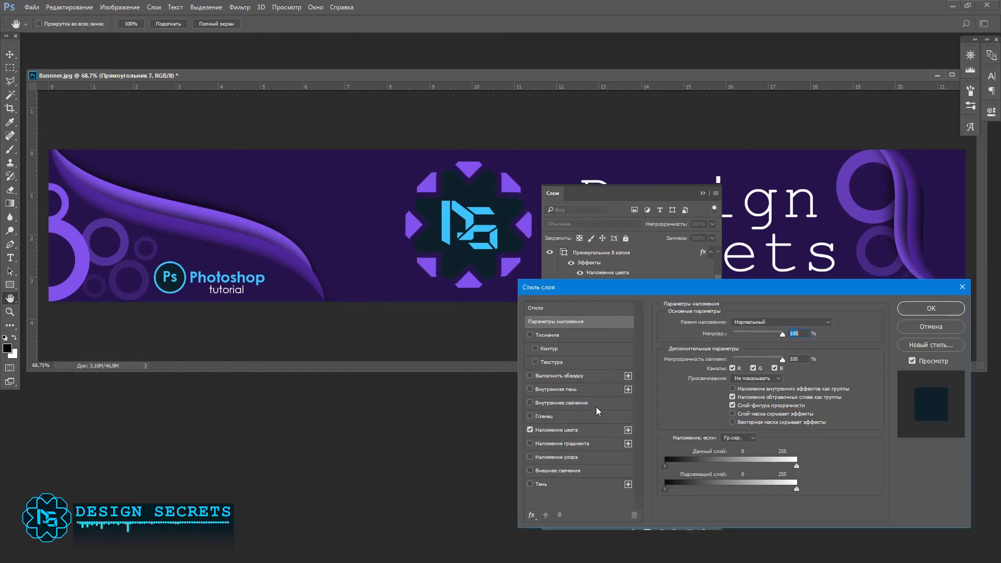
{"action": "left_click", "coordinate": [529, 375]}
{"action": "left_click", "coordinate": [931, 326]}
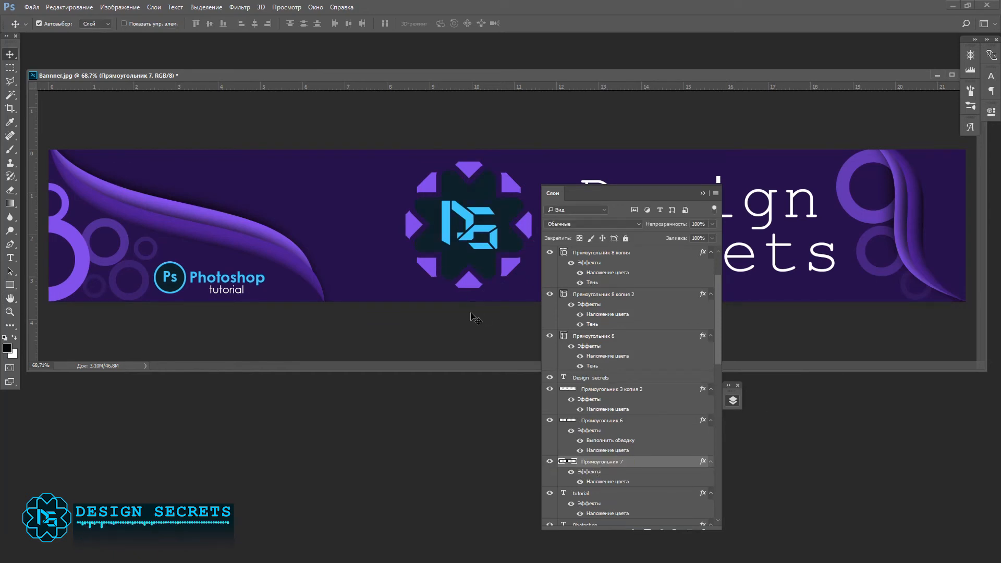
{"action": "left_click_drag", "start_coordinate": [478, 271], "coordinate": [359, 299]}
{"action": "key", "text": "ctrl+z"}
Step: Select the emblem's petal area on the petals layer with the Magic Wand and copy it to a new layer
{"action": "left_click", "coordinate": [527, 231]}
{"action": "left_click", "coordinate": [10, 94]}
{"action": "left_click", "coordinate": [468, 193]}
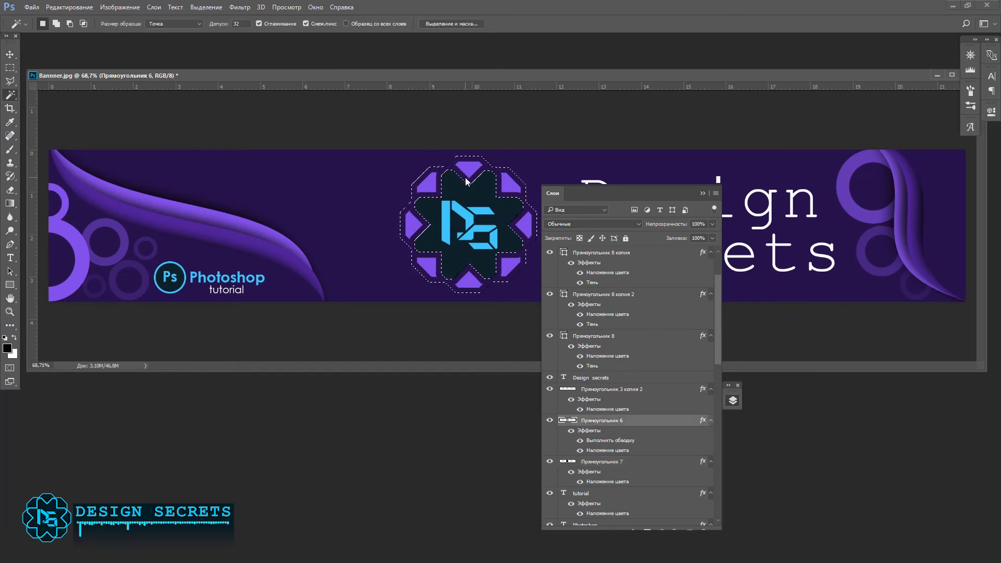
{"action": "right_click", "coordinate": [468, 192]}
{"action": "left_click", "coordinate": [521, 431]}
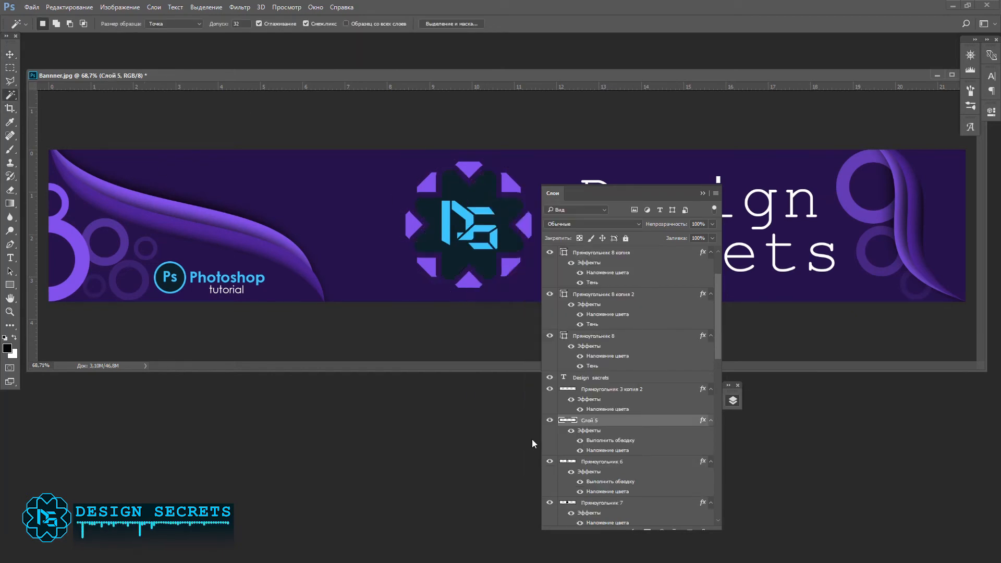
Step: Compare the emblem's layers by switching their visibility and hide the dark base layer, Прямоугольник 7
{"action": "left_click", "coordinate": [549, 462]}
{"action": "left_click", "coordinate": [550, 462]}
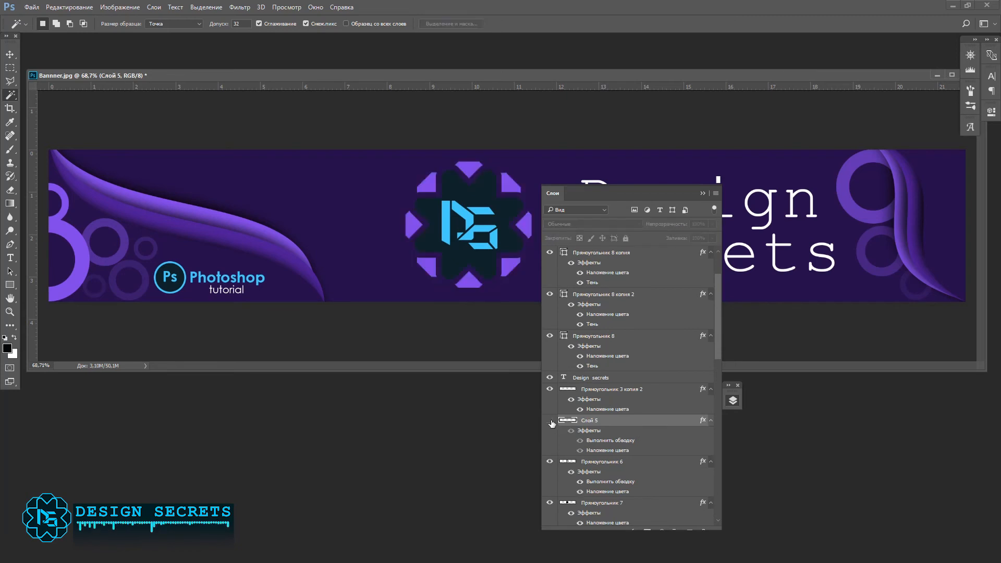
{"action": "left_click", "coordinate": [550, 502]}
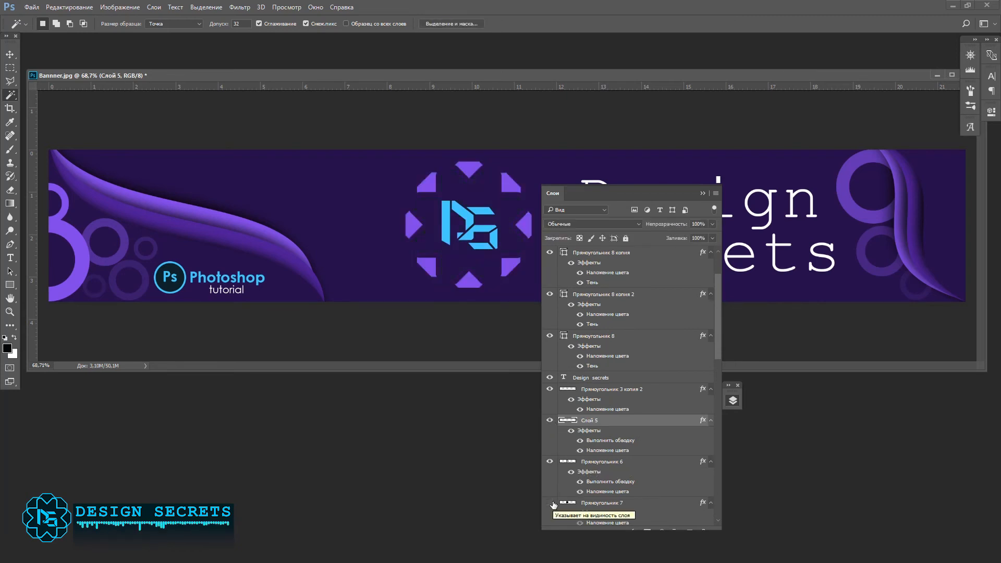
{"action": "left_click", "coordinate": [549, 421]}
{"action": "left_click", "coordinate": [549, 422]}
Step: Set the colour overlay of the copied layer, Слой 5, to 001d26, sampled from the Photoshop badge
{"action": "double_click", "coordinate": [660, 419]}
{"action": "left_click", "coordinate": [557, 430]}
{"action": "left_click", "coordinate": [828, 322]}
{"action": "left_click", "coordinate": [176, 287]}
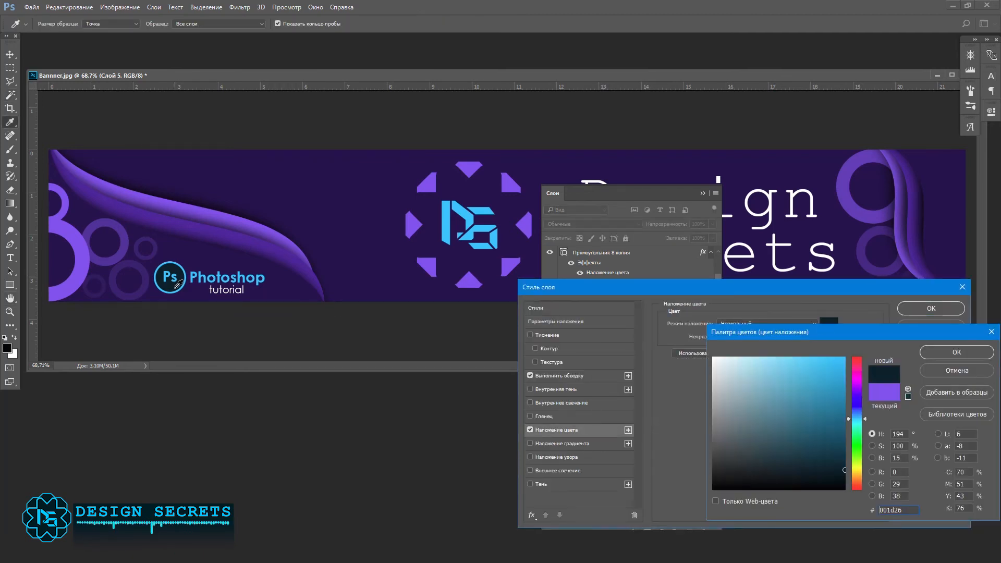
{"action": "left_click", "coordinate": [969, 351]}
{"action": "left_click", "coordinate": [928, 312]}
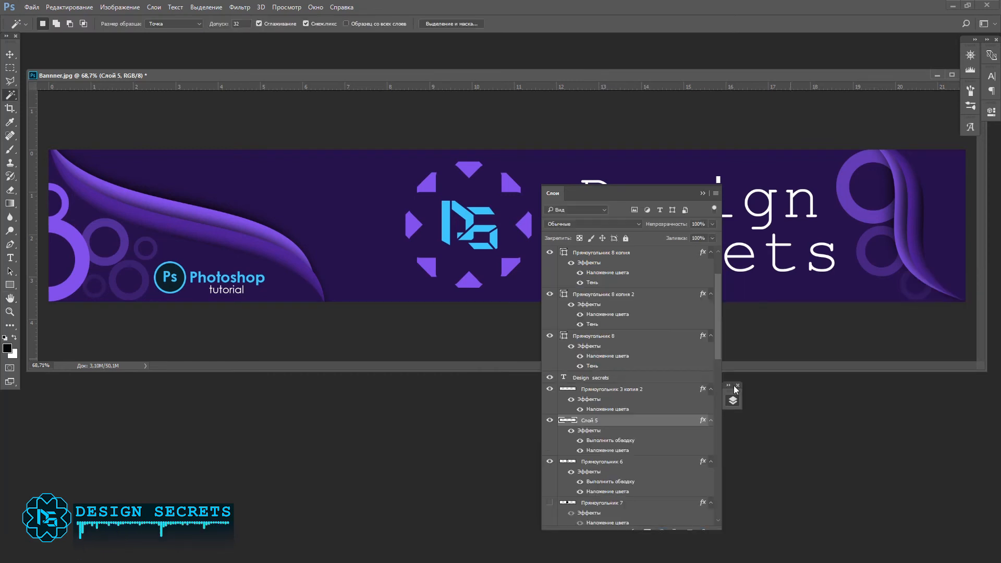
Step: Show the emblem's dark base layer again, hide Слой 5 and try a 5 px cyan outside stroke on the base
{"action": "scroll", "coordinate": [551, 424], "scroll_direction": "down", "scroll_amount": 3}
{"action": "left_click", "coordinate": [549, 440]}
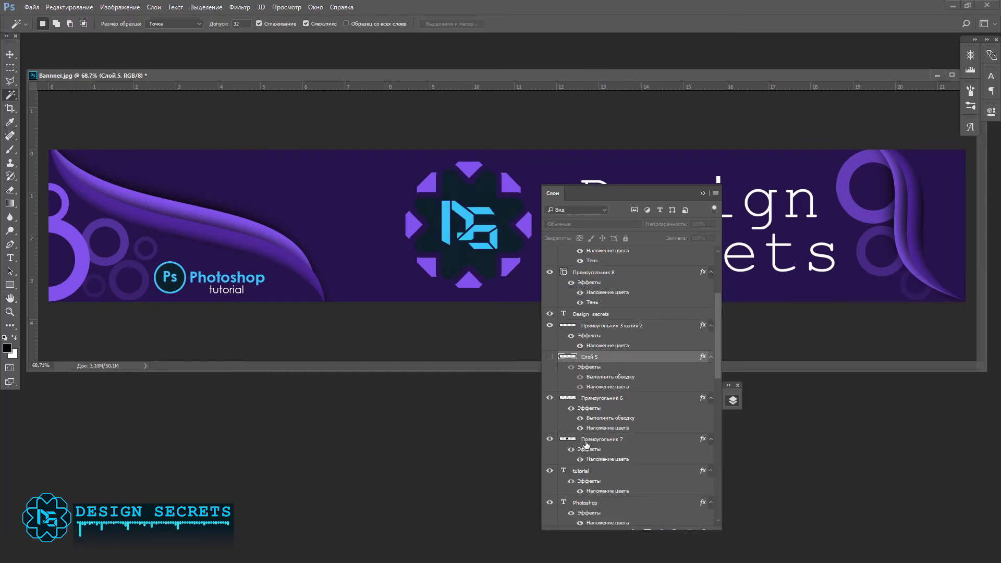
{"action": "double_click", "coordinate": [587, 444]}
{"action": "left_click", "coordinate": [542, 375]}
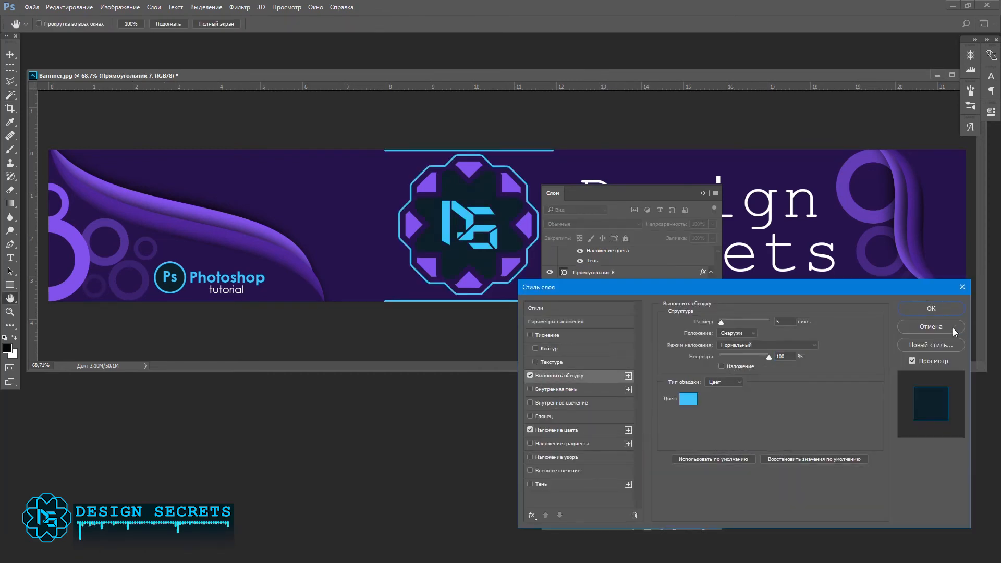
{"action": "left_click", "coordinate": [954, 331]}
{"action": "left_click", "coordinate": [550, 398]}
{"action": "left_click", "coordinate": [549, 398]}
{"action": "left_click", "coordinate": [480, 210]}
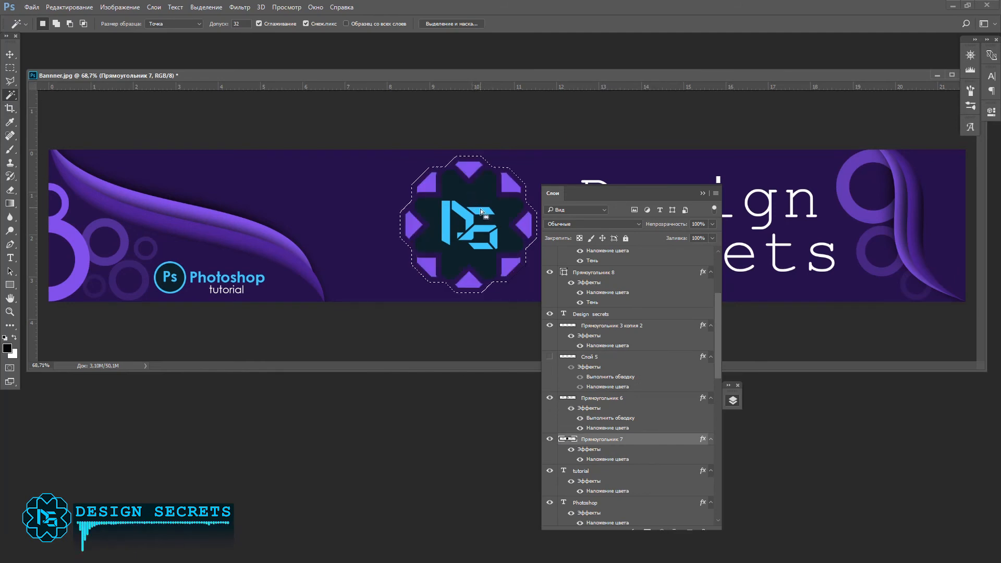
Step: Show Слой 5, select the emblem's star-shaped centre with the Magic Wand and copy it from the dark base layer to a new layer
{"action": "left_click", "coordinate": [550, 357]}
{"action": "left_click", "coordinate": [580, 399]}
{"action": "left_click", "coordinate": [502, 242]}
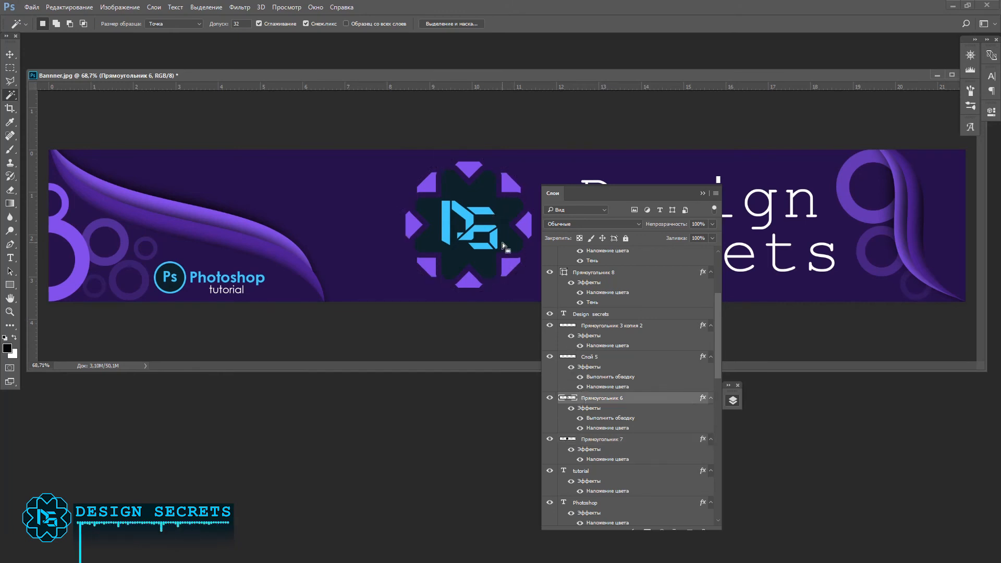
{"action": "right_click", "coordinate": [589, 439]}
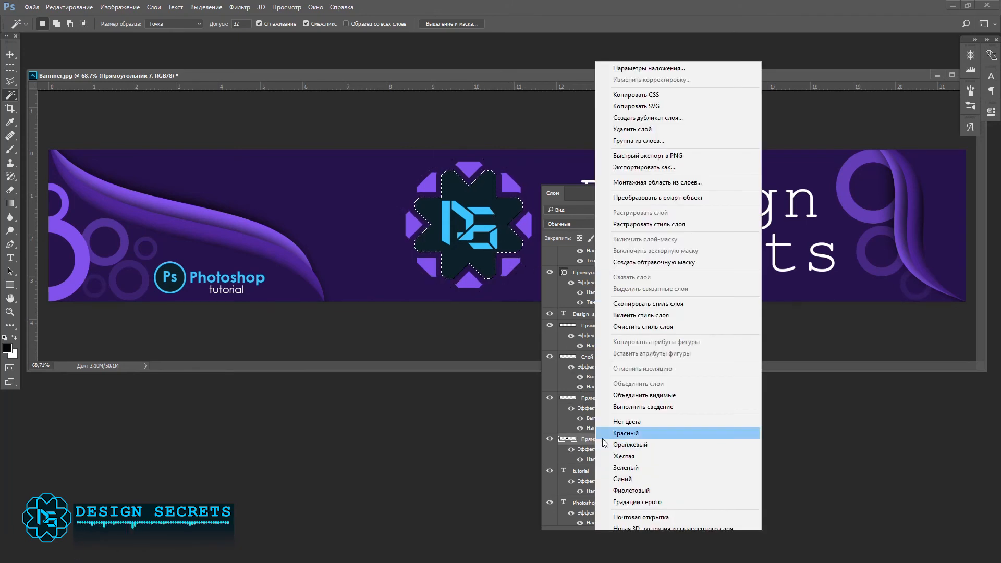
{"action": "right_click", "coordinate": [503, 236]}
{"action": "left_click", "coordinate": [556, 479]}
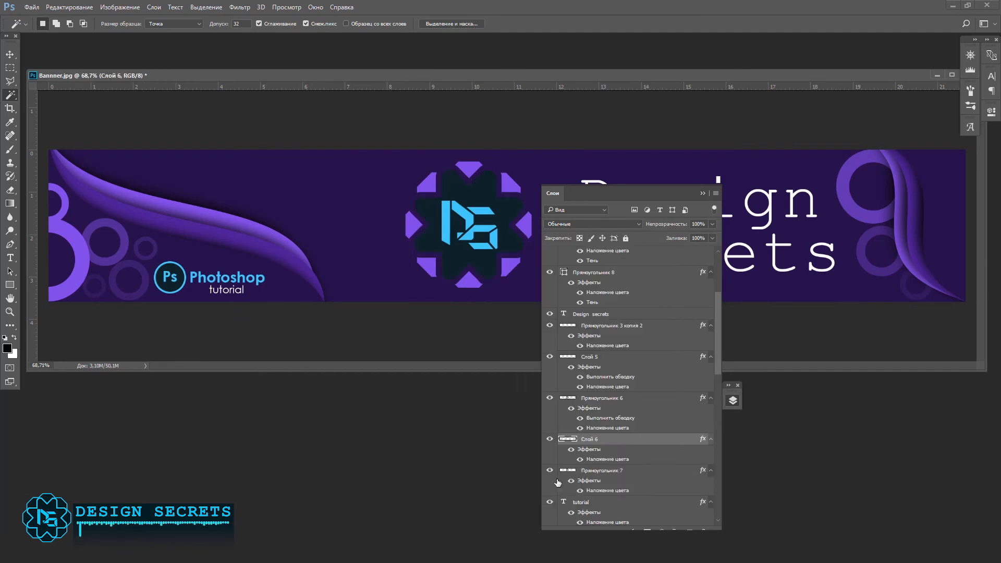
Step: Add a 7 px cyan stroke, positioned on the centre of the edge, to the copied star layer of the emblem
{"action": "double_click", "coordinate": [631, 441]}
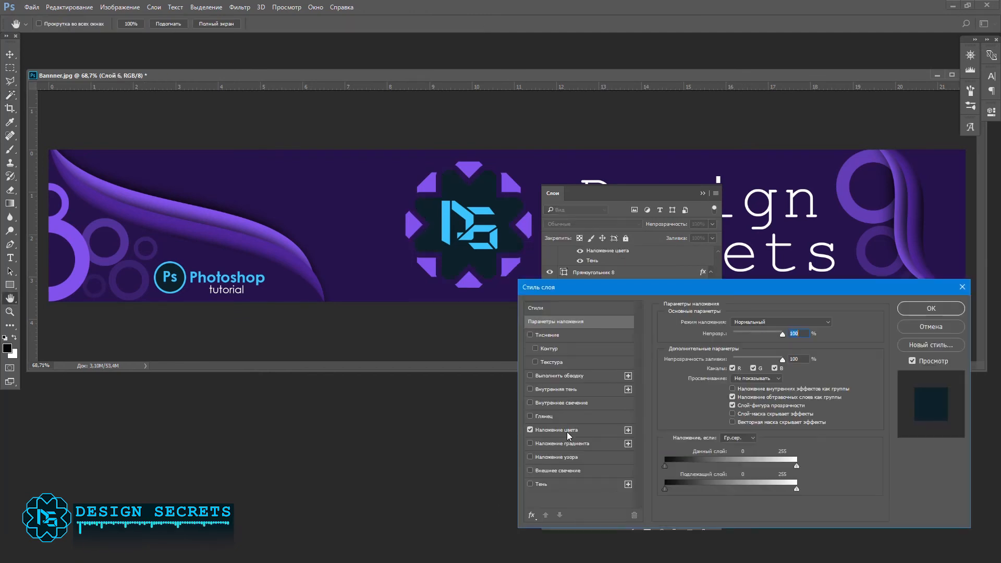
{"action": "left_click", "coordinate": [561, 376]}
{"action": "left_click", "coordinate": [725, 331]}
{"action": "left_click", "coordinate": [731, 332]}
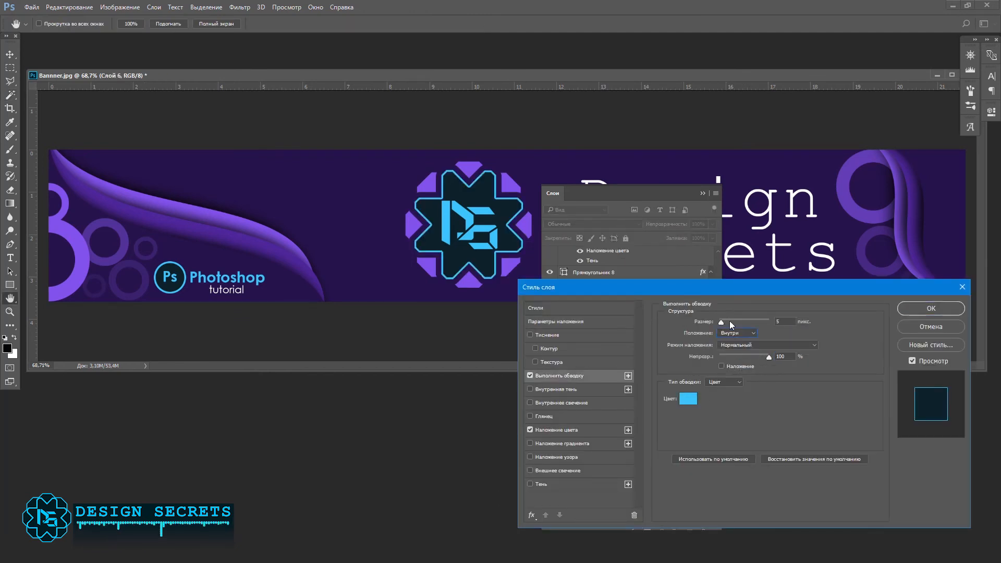
{"action": "left_click_drag", "start_coordinate": [724, 324], "coordinate": [721, 322]}
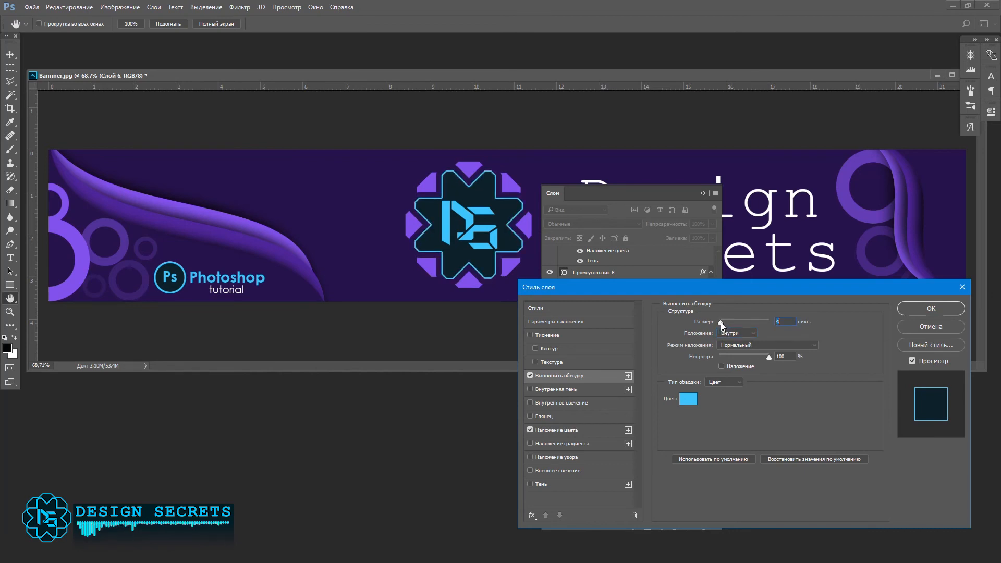
{"action": "left_click_drag", "start_coordinate": [720, 322], "coordinate": [722, 323]}
{"action": "left_click", "coordinate": [733, 332]}
{"action": "left_click", "coordinate": [730, 358]}
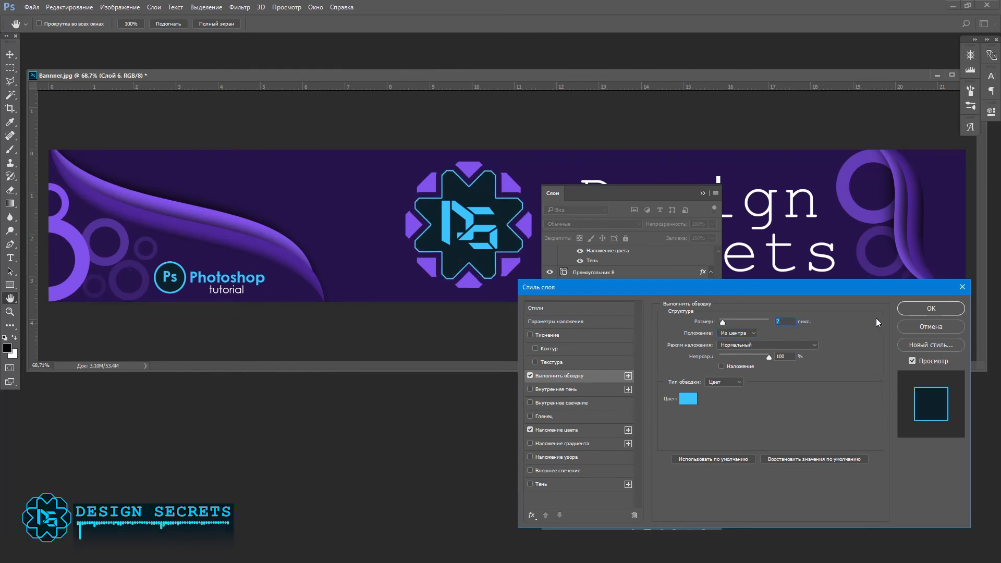
{"action": "left_click", "coordinate": [931, 308]}
{"action": "key", "text": "F7"}
{"action": "key", "text": "w"}
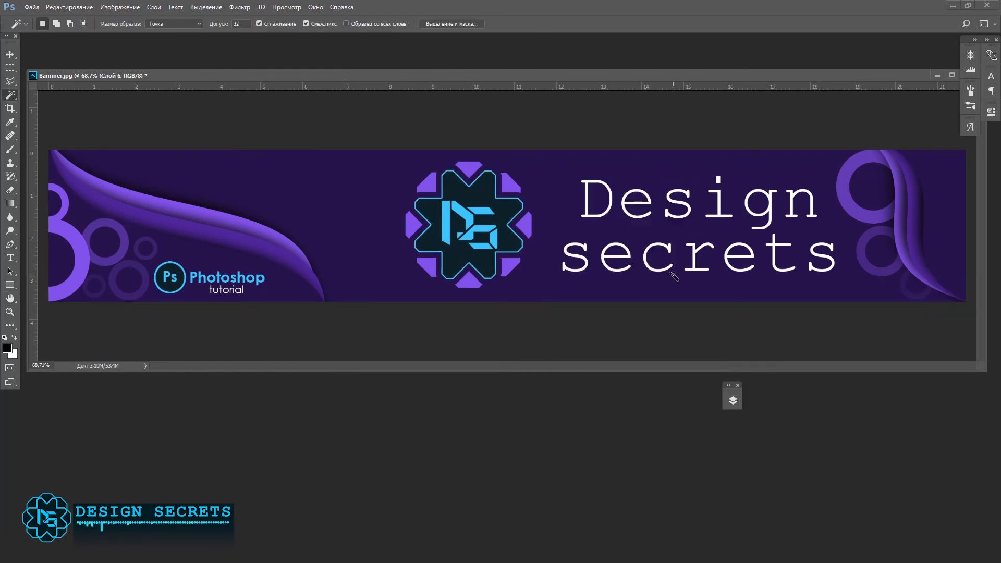
Step: Save the banner as the Photoshop file Bannner DESIGN.psd
{"action": "left_click", "coordinate": [32, 7]}
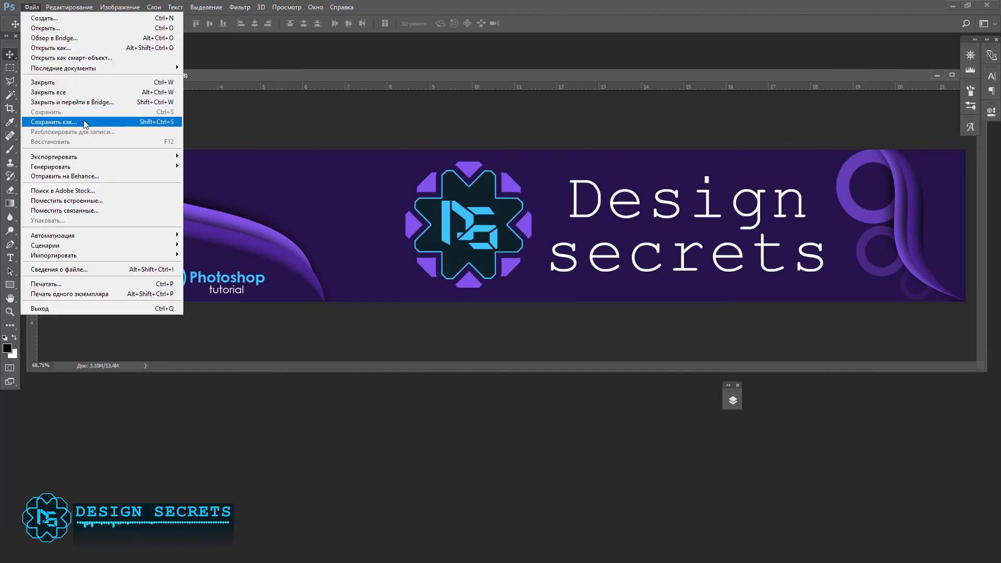
{"action": "left_click", "coordinate": [52, 122]}
{"action": "left_click", "coordinate": [97, 369]}
{"action": "left_click", "coordinate": [115, 446]}
{"action": "left_click", "coordinate": [522, 449]}
{"action": "left_click", "coordinate": [569, 151]}
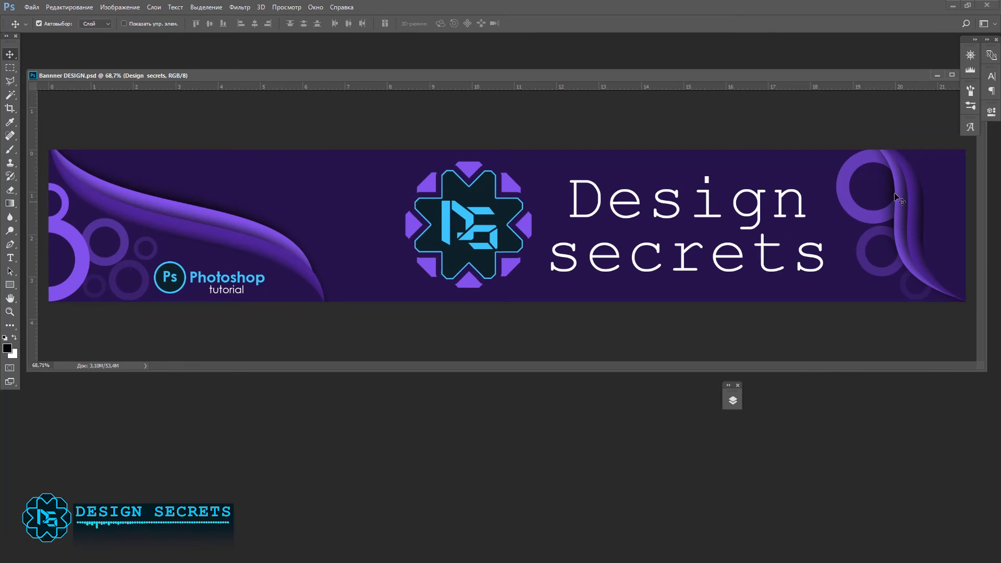
Step: Set the dark purple stroke on the emblem's petals to 20 px and check the petals by switching their layer's visibility
{"action": "left_click", "coordinate": [732, 400]}
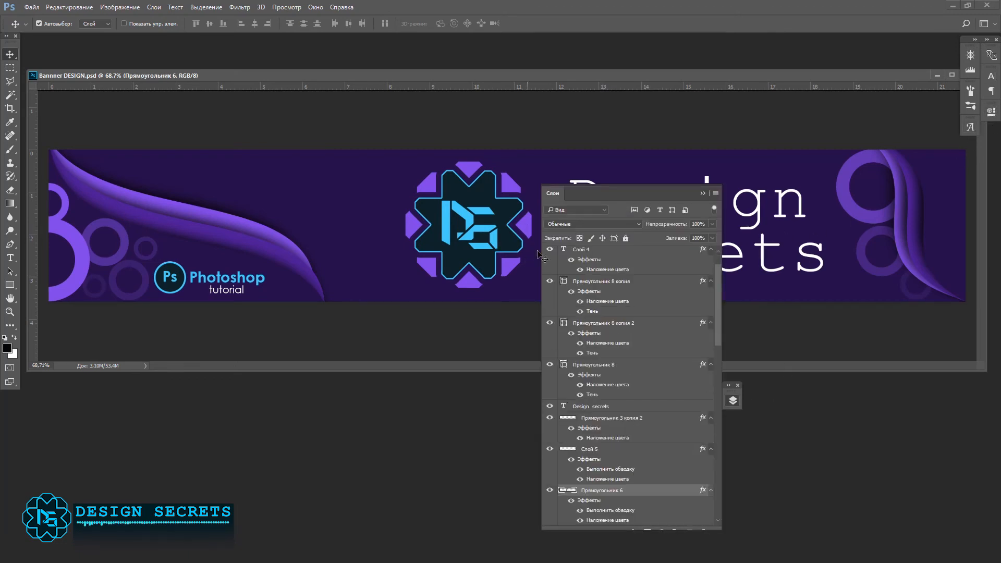
{"action": "double_click", "coordinate": [643, 490]}
{"action": "left_click", "coordinate": [559, 375]}
{"action": "left_click_drag", "start_coordinate": [725, 321], "coordinate": [727, 318]}
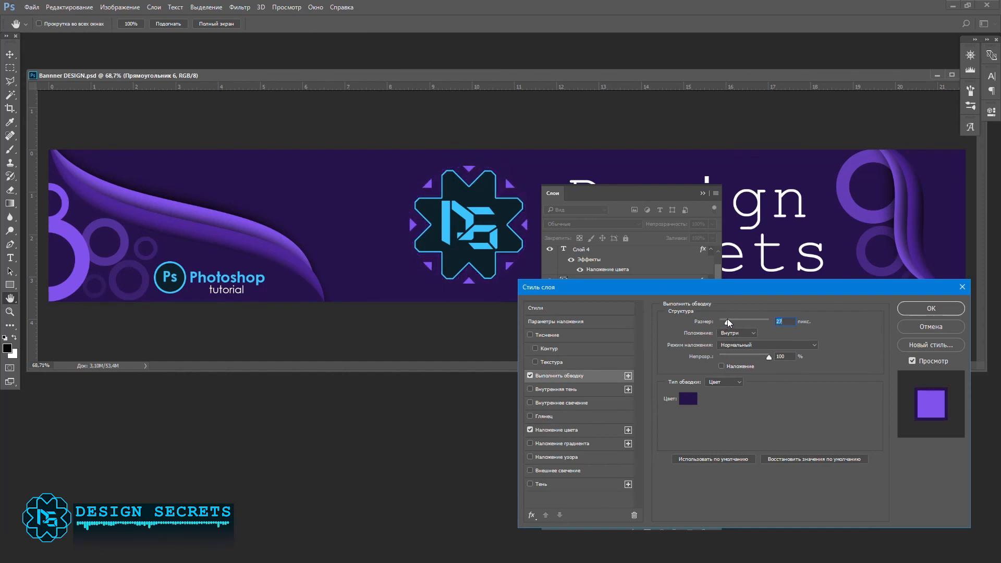
{"action": "type", "text": "20"}
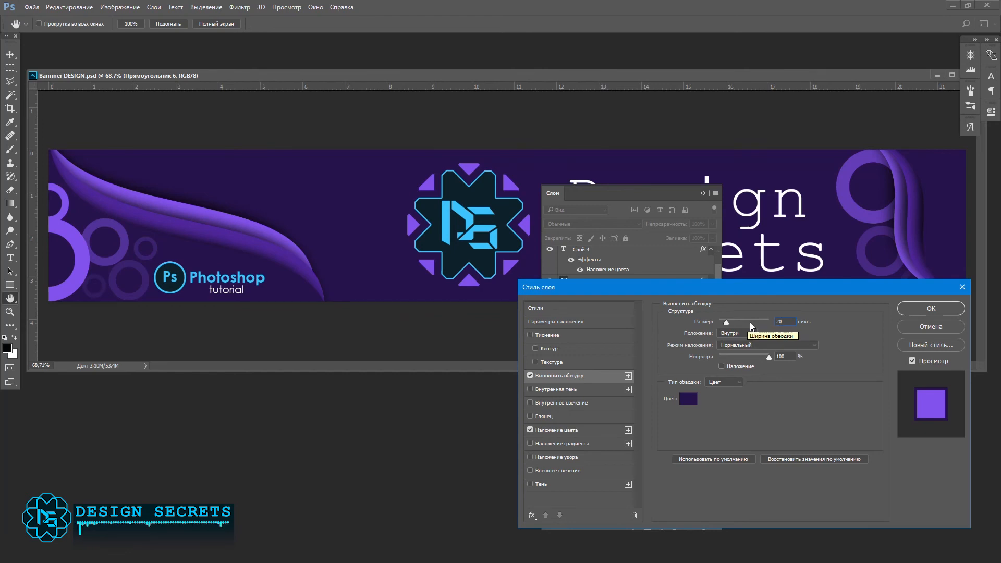
{"action": "left_click", "coordinate": [900, 311]}
{"action": "left_click", "coordinate": [549, 491]}
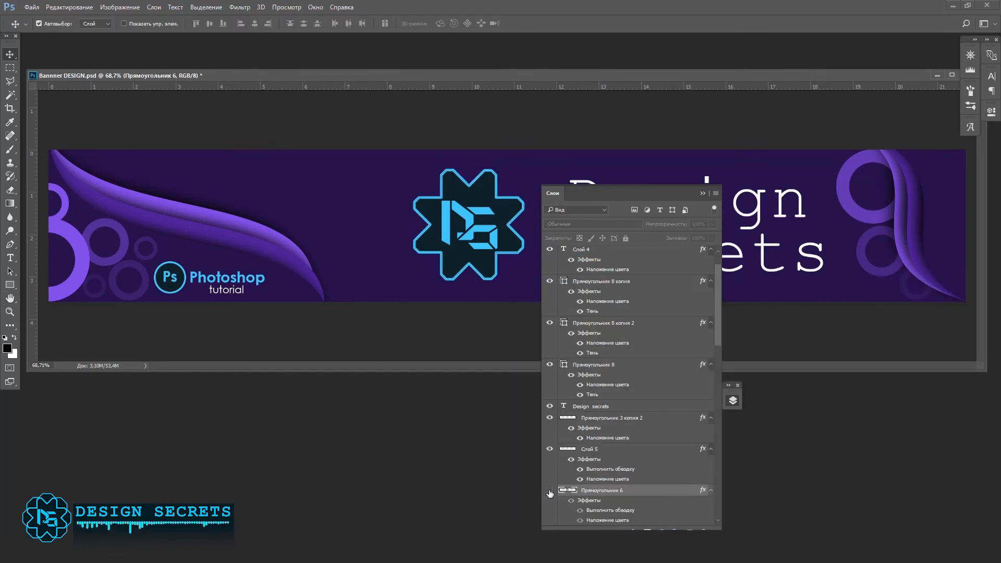
{"action": "left_click", "coordinate": [550, 492]}
{"action": "left_click", "coordinate": [703, 194]}
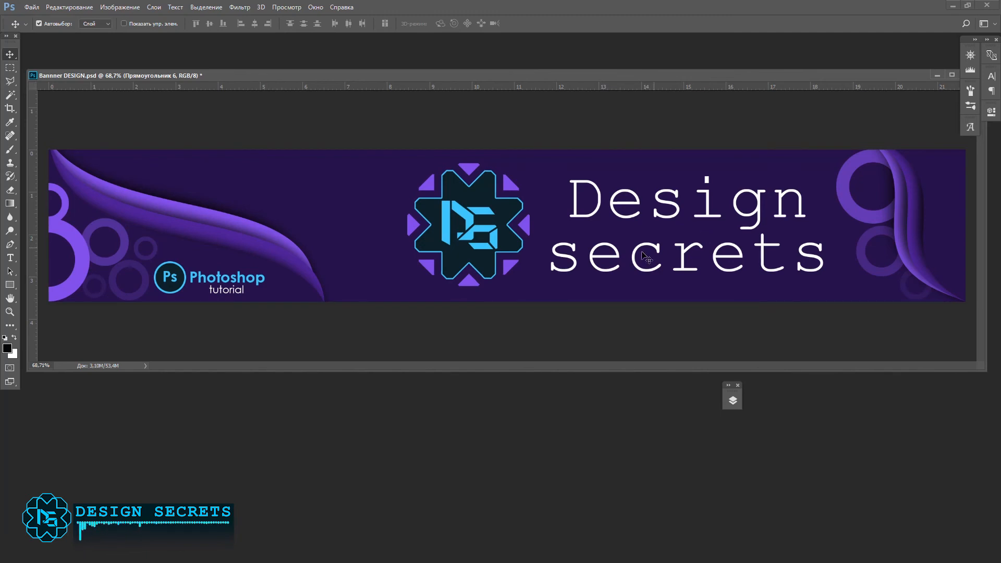
Step: Select the banner's background layer and set up the Dodge tool with a smaller brush and the highlights range (Подсветка)
{"action": "scroll", "coordinate": [566, 277], "scroll_direction": "down", "scroll_amount": 3}
{"action": "scroll", "coordinate": [573, 279], "scroll_direction": "up", "scroll_amount": 3}
{"action": "scroll", "coordinate": [577, 281], "scroll_direction": "up", "scroll_amount": 2}
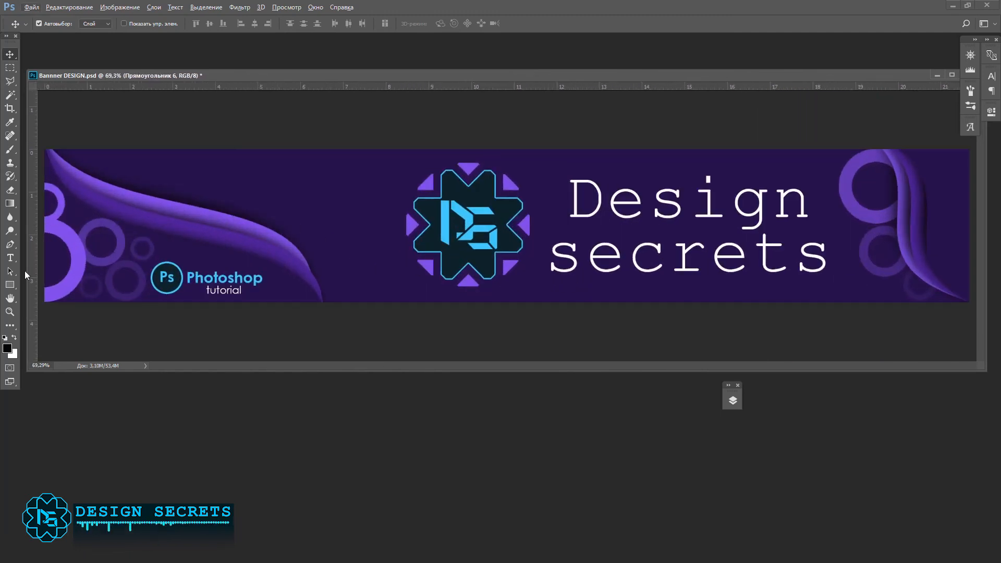
{"action": "left_click", "coordinate": [325, 186]}
{"action": "left_click", "coordinate": [11, 231]}
{"action": "key", "text": "bracketleft"}
{"action": "key", "text": "bracketleft"}
{"action": "key", "text": "bracketleft"}
{"action": "key", "text": "bracketleft"}
{"action": "key", "text": "bracketleft"}
{"action": "key", "text": "bracketleft"}
{"action": "key", "text": "bracketleft"}
{"action": "key", "text": "bracketleft"}
{"action": "key", "text": "bracketleft"}
{"action": "key", "text": "bracketleft"}
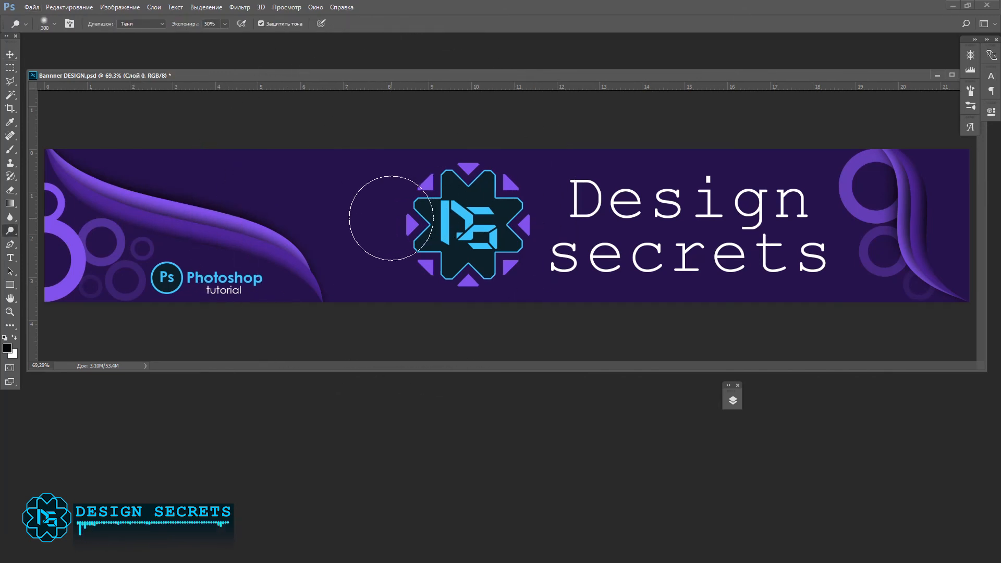
{"action": "left_click", "coordinate": [149, 24]}
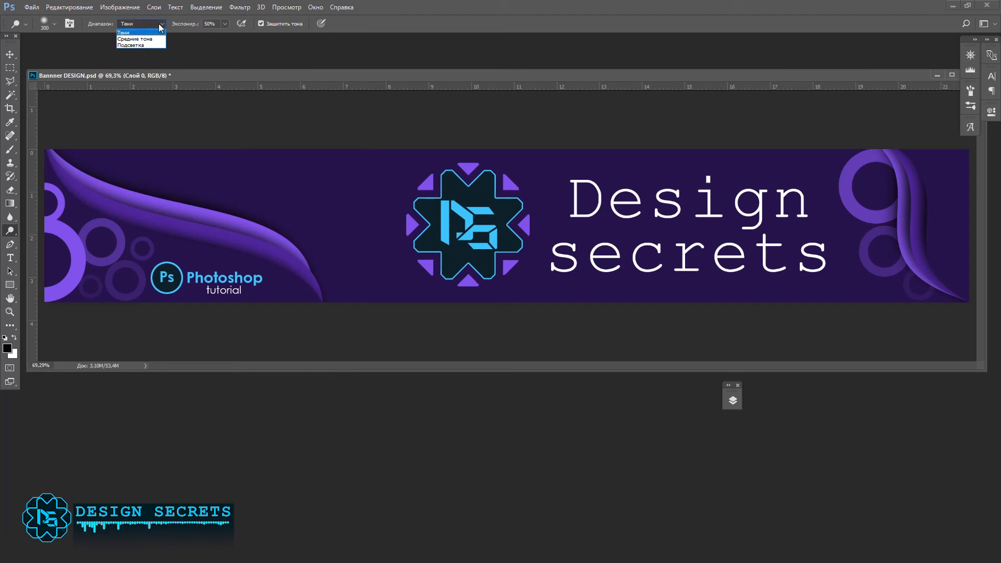
{"action": "left_click", "coordinate": [146, 46]}
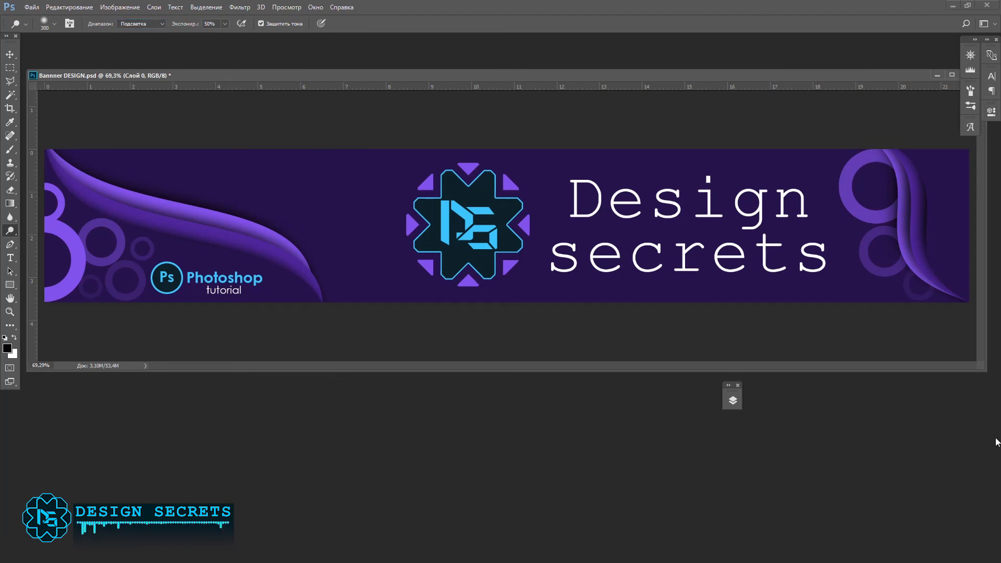
Step: Change the colour overlay of the background layer Слой 0 to light purple #c1b3ff
{"action": "left_click", "coordinate": [733, 400]}
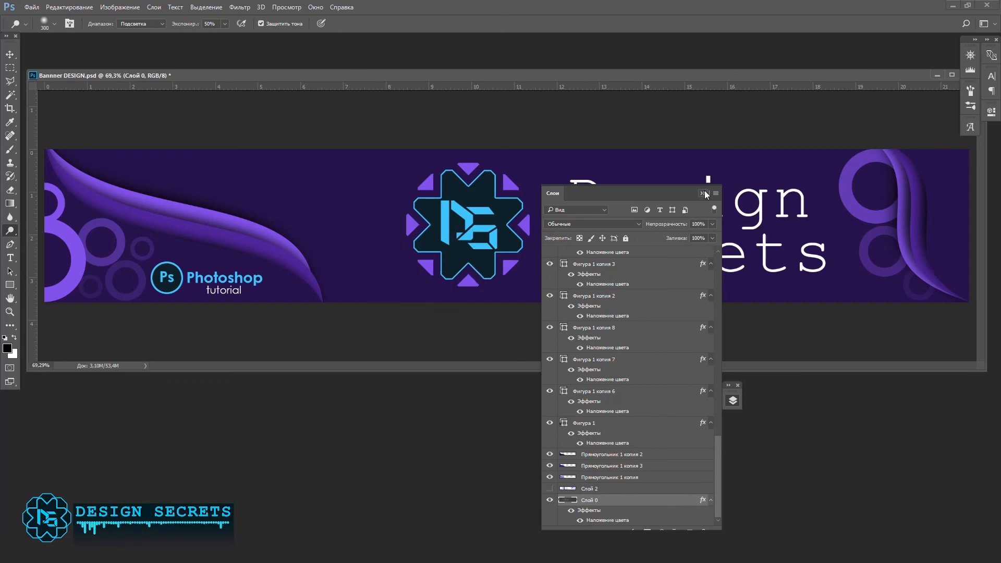
{"action": "right_click", "coordinate": [667, 503]}
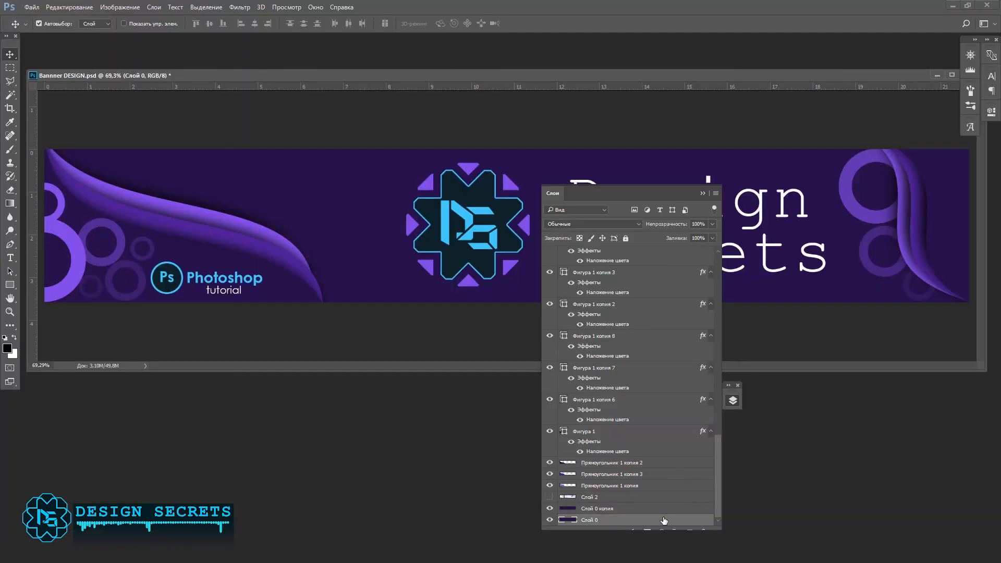
{"action": "double_click", "coordinate": [663, 520]}
{"action": "left_click", "coordinate": [567, 430]}
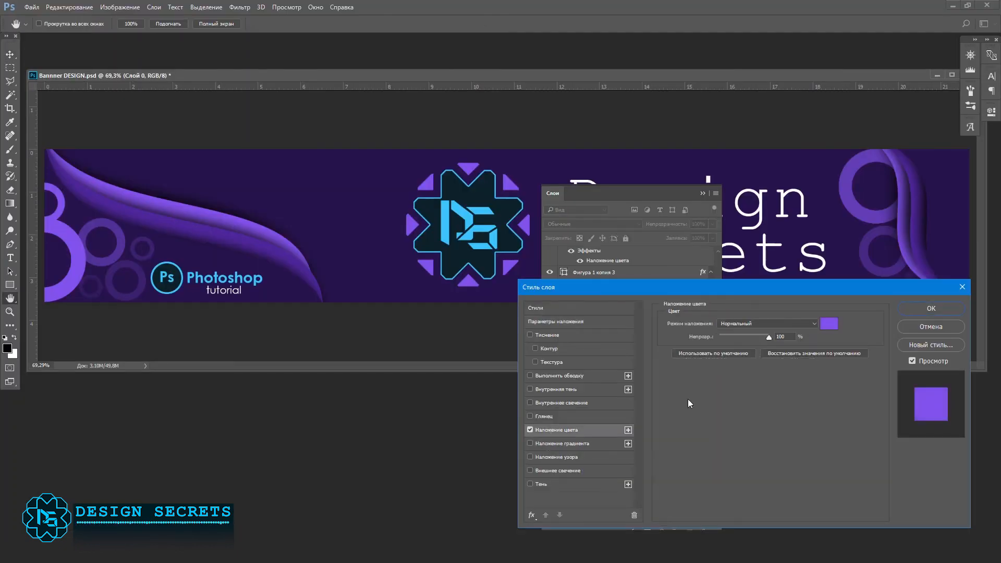
{"action": "left_click", "coordinate": [828, 323]}
{"action": "left_click", "coordinate": [741, 361]}
{"action": "left_click_drag", "start_coordinate": [740, 360], "coordinate": [751, 353]}
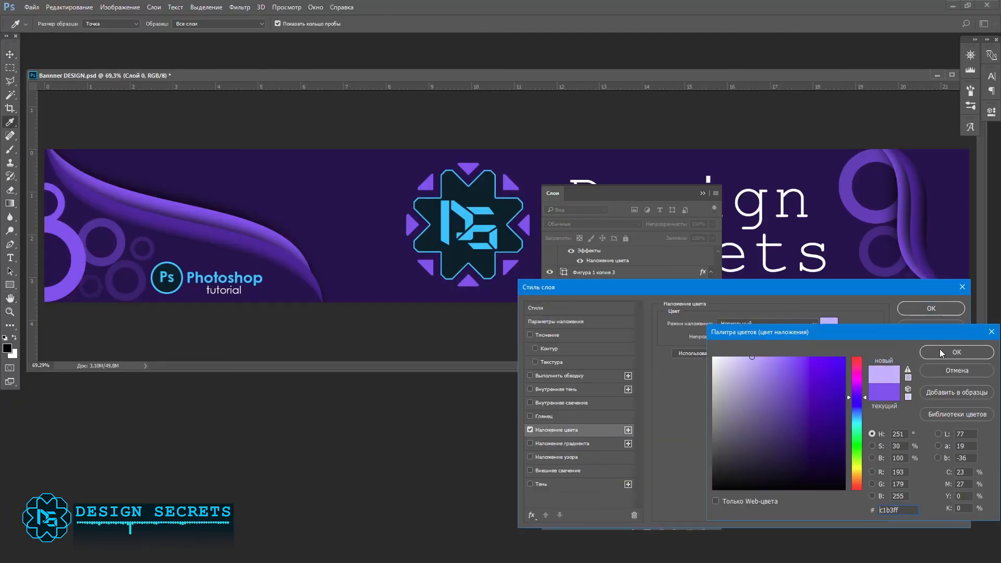
{"action": "left_click", "coordinate": [956, 352]}
{"action": "left_click", "coordinate": [931, 308]}
{"action": "left_click", "coordinate": [703, 194]}
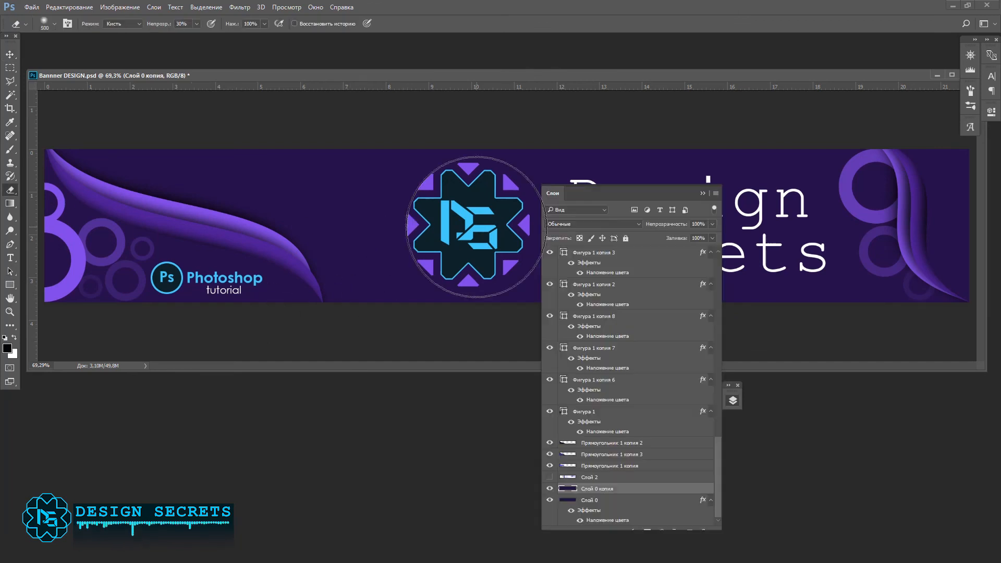
Step: Erase soft spots at 30% opacity in Слой 0 копия behind the emblem, above the large wave and by the small wave, enlarging the brush to 800 px
{"action": "left_click_drag", "start_coordinate": [475, 227], "coordinate": [470, 226]}
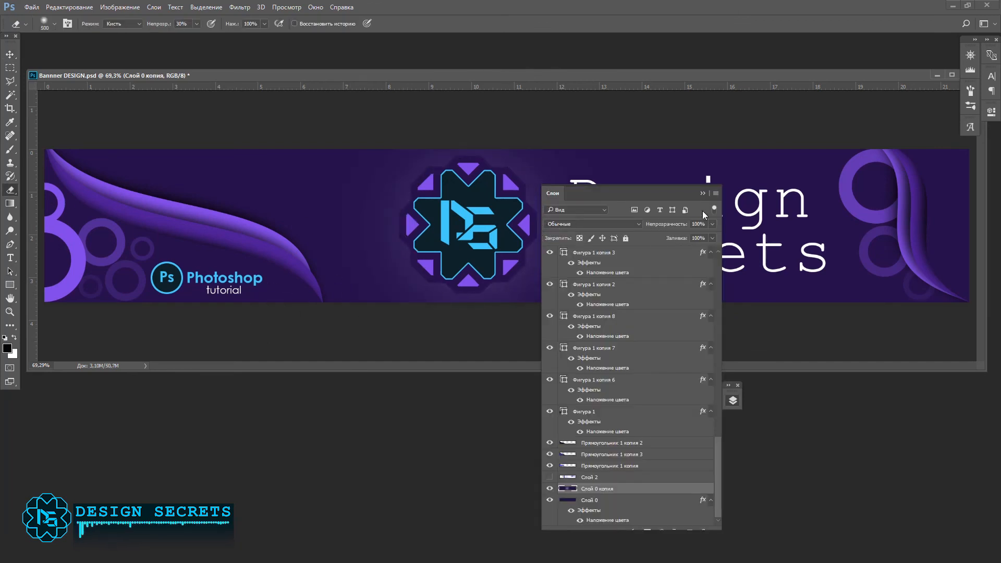
{"action": "left_click", "coordinate": [703, 193]}
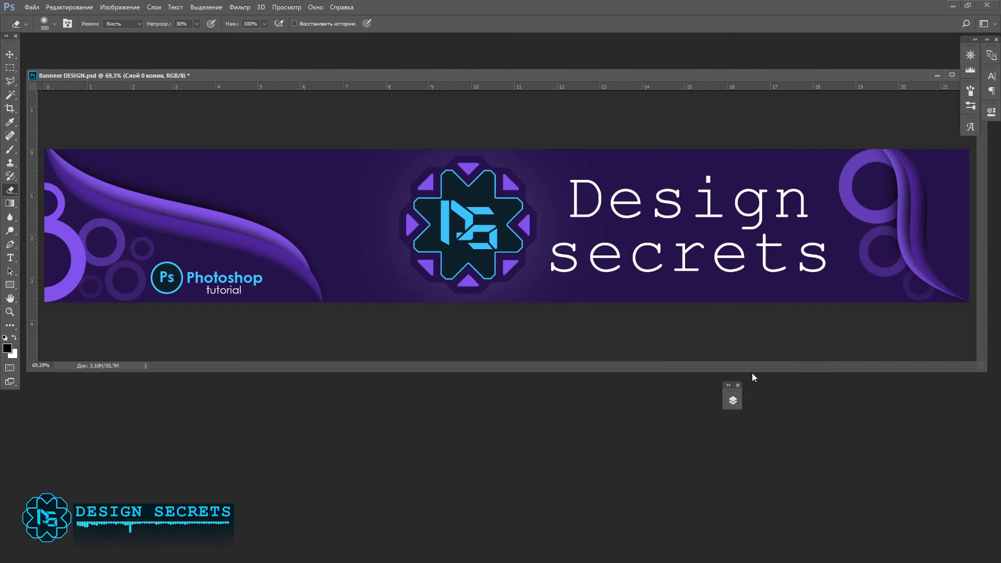
{"action": "key", "text": "bracketright"}
{"action": "key", "text": "bracketright"}
{"action": "key", "text": "bracketright"}
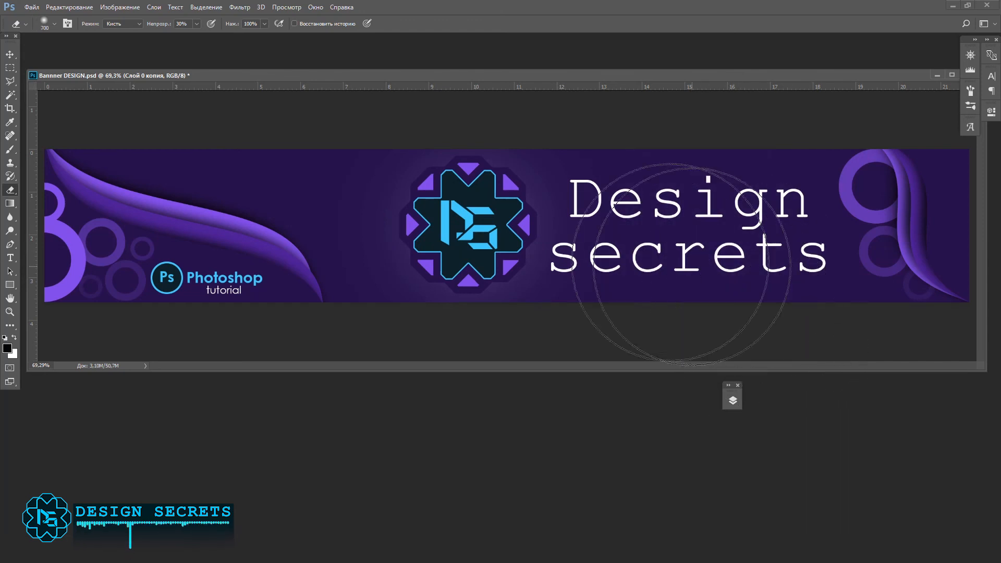
{"action": "left_click", "coordinate": [215, 228]}
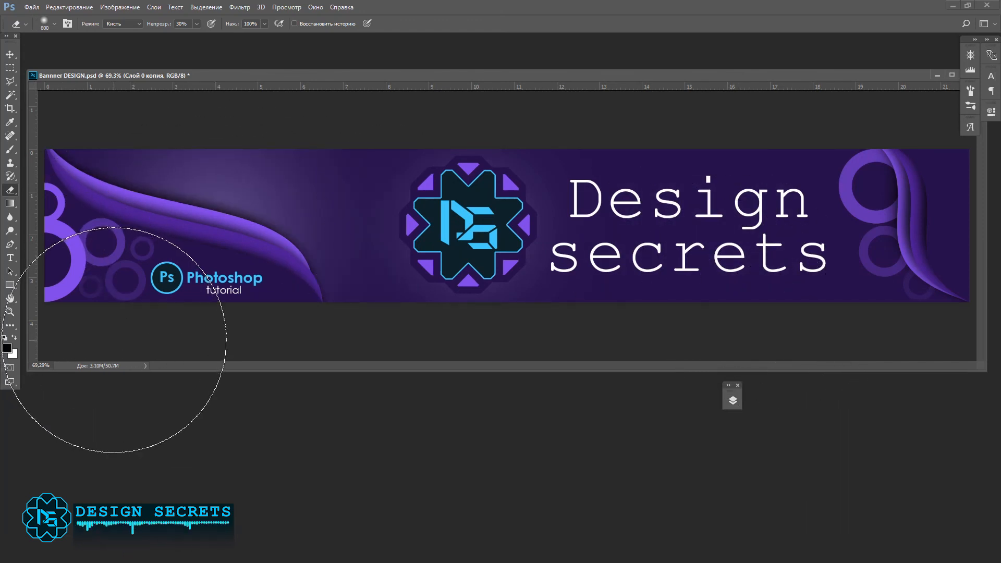
{"action": "left_click", "coordinate": [930, 237]}
{"action": "key", "text": "v"}
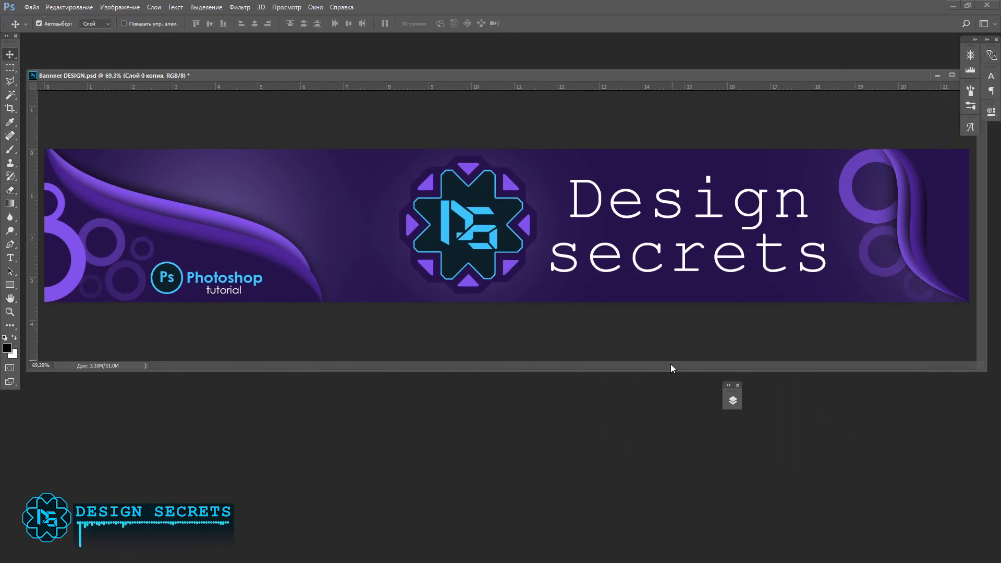
Step: Give the Design secrets title a drop shadow and a colour overlay in the cyan sampled from the emblem's monogram
{"action": "left_click", "coordinate": [691, 273]}
{"action": "left_click", "coordinate": [733, 401]}
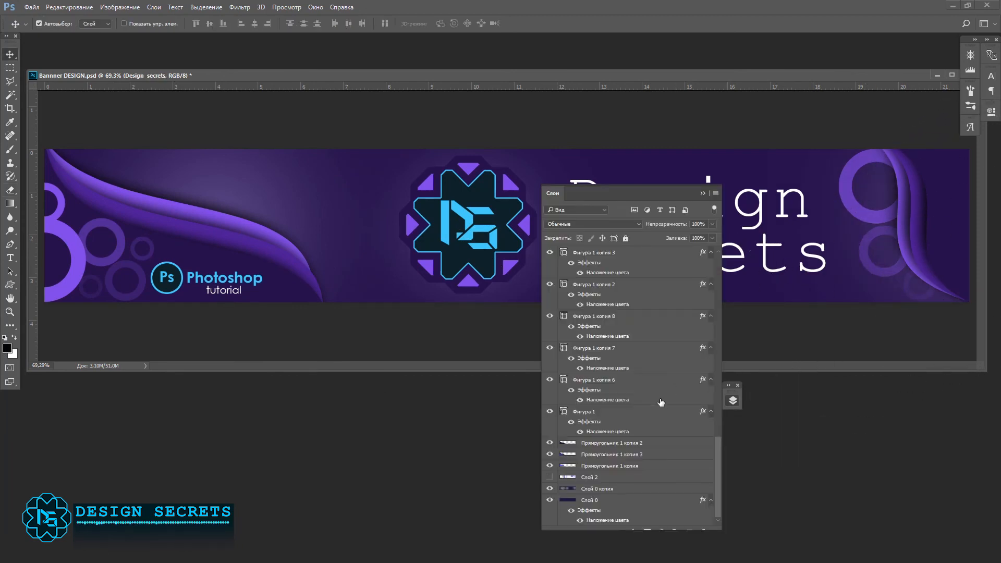
{"action": "left_click_drag", "start_coordinate": [652, 202], "coordinate": [367, 211]}
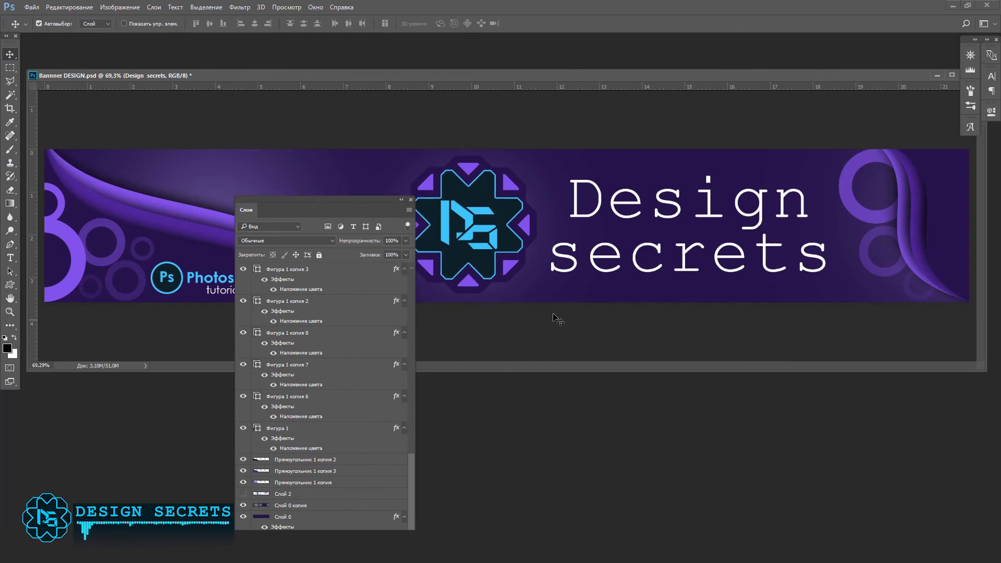
{"action": "scroll", "coordinate": [384, 449], "scroll_direction": "up", "scroll_amount": 5}
{"action": "double_click", "coordinate": [350, 415]}
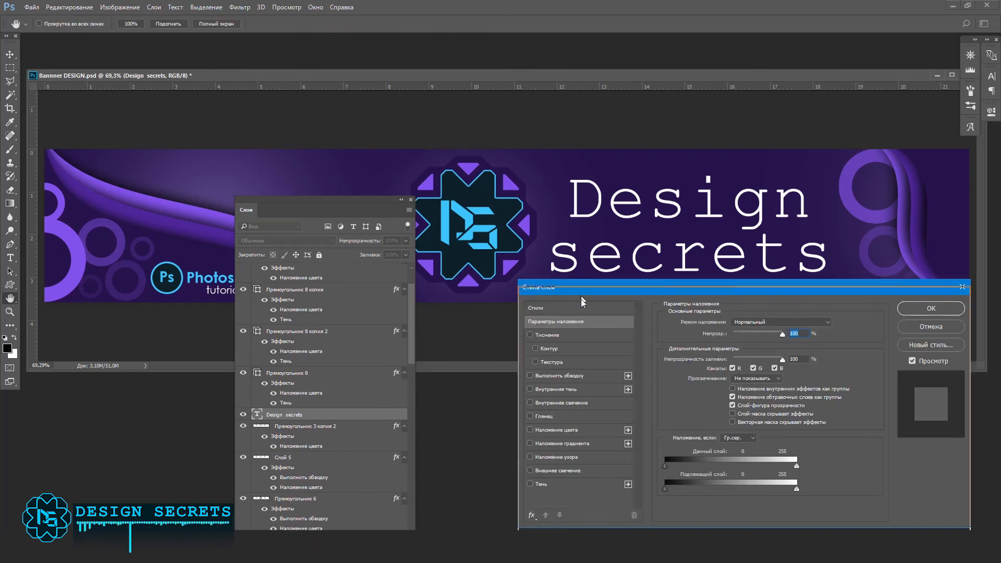
{"action": "left_click_drag", "start_coordinate": [580, 288], "coordinate": [576, 312]}
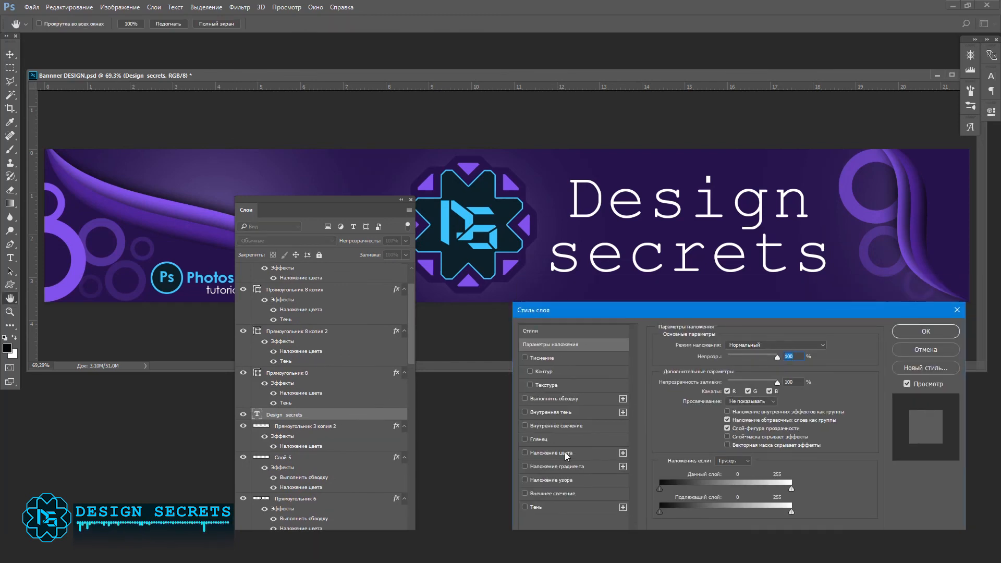
{"action": "left_click", "coordinate": [524, 452]}
{"action": "left_click", "coordinate": [540, 452]}
{"action": "left_click", "coordinate": [817, 344]}
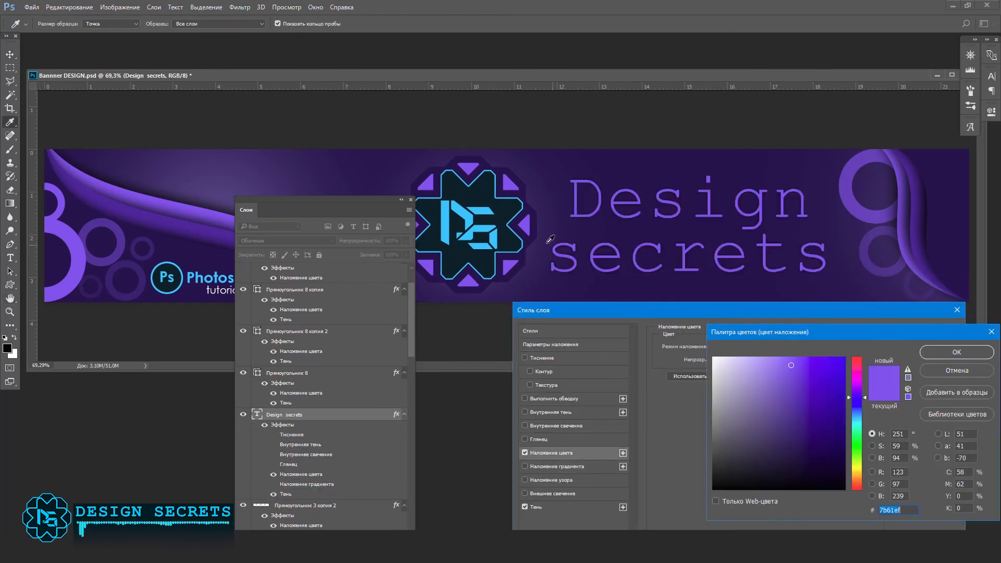
{"action": "left_click", "coordinate": [496, 235]}
{"action": "left_click", "coordinate": [946, 350]}
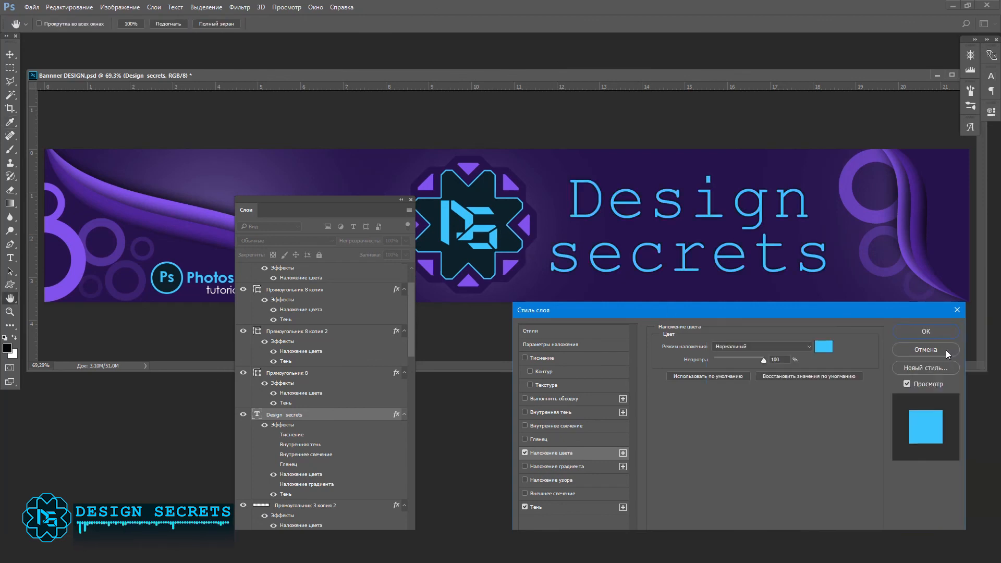
{"action": "left_click", "coordinate": [932, 332]}
{"action": "left_click", "coordinate": [401, 200]}
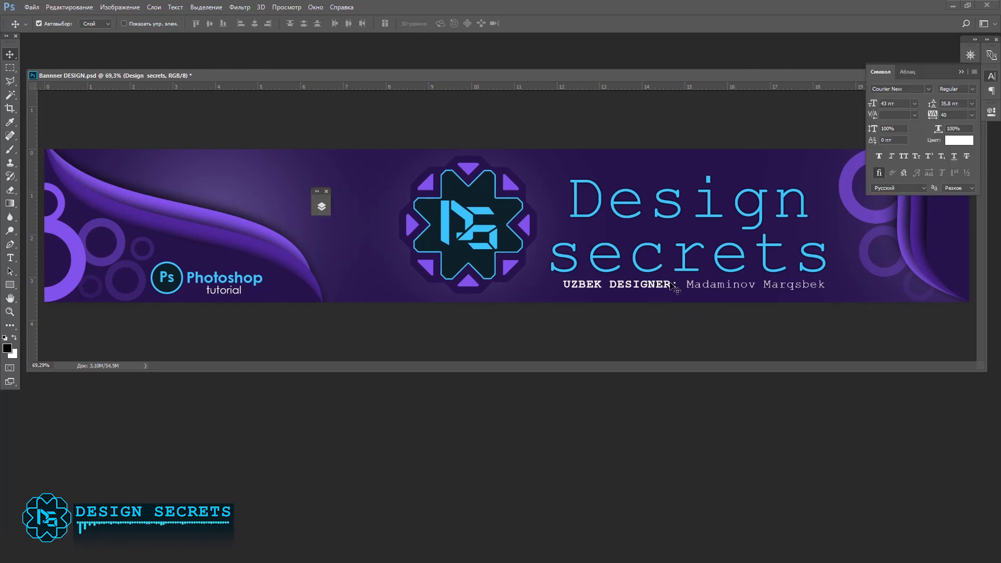
Step: Set the UZBEK DESIGNER line beneath the title to Century Gothic and make only the label before the name Bold
{"action": "key", "text": "t"}
{"action": "triple_click", "coordinate": [690, 284]}
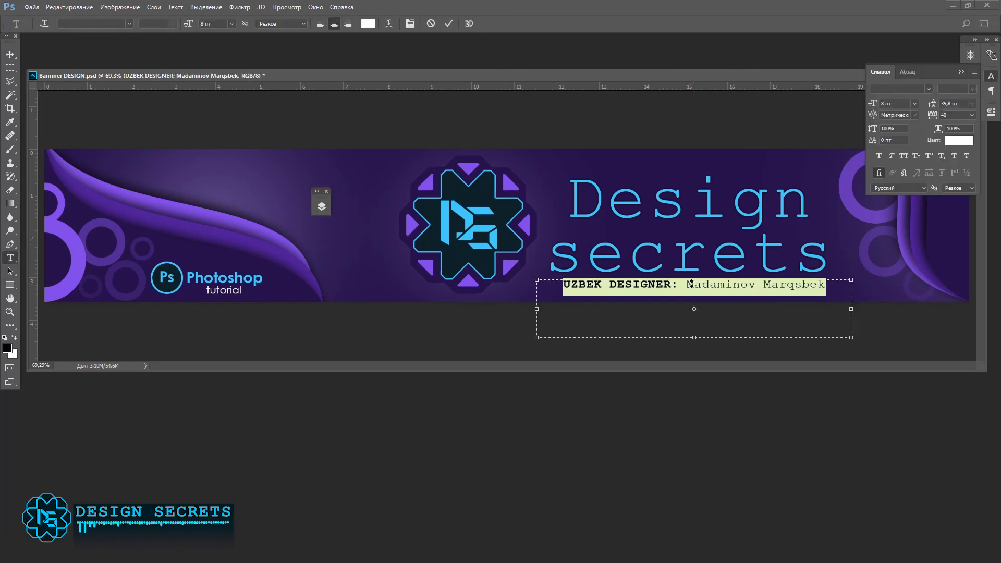
{"action": "left_click", "coordinate": [129, 24]}
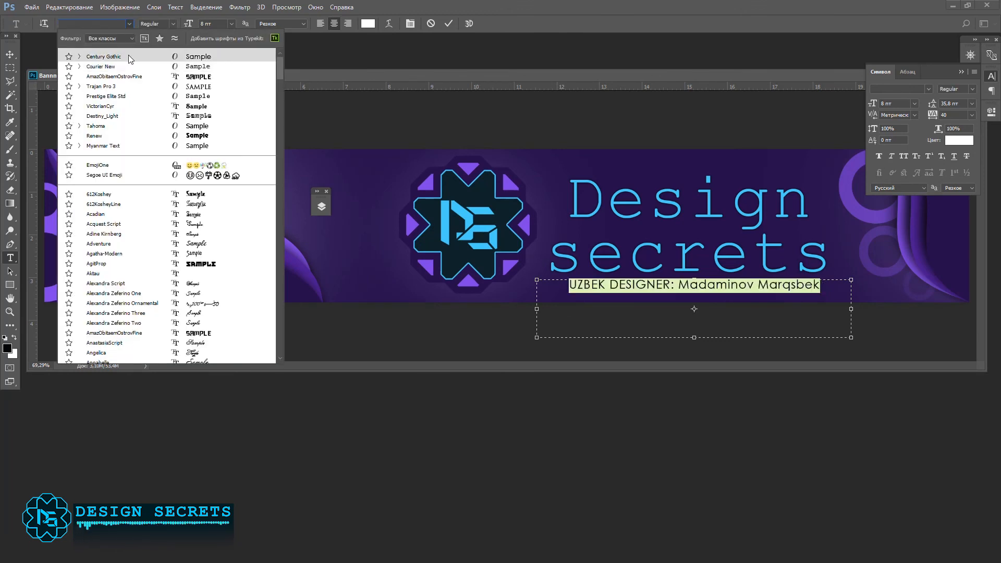
{"action": "left_click", "coordinate": [129, 56]}
{"action": "left_click_drag", "start_coordinate": [674, 286], "coordinate": [557, 286]}
{"action": "left_click", "coordinate": [174, 24]}
{"action": "left_click", "coordinate": [163, 52]}
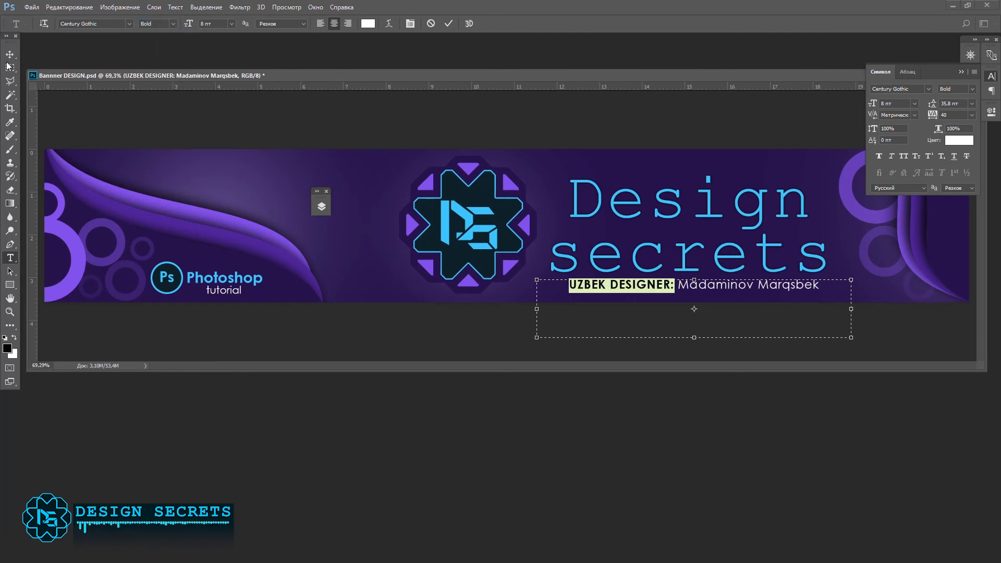
{"action": "left_click", "coordinate": [9, 55]}
Step: Nudge the UZBEK DESIGNER line slightly upward beneath the title
{"action": "double_click", "coordinate": [730, 308]}
{"action": "key", "text": "Up"}
{"action": "key", "text": "Up"}
{"action": "key", "text": "Up"}
{"action": "key", "text": "Up"}
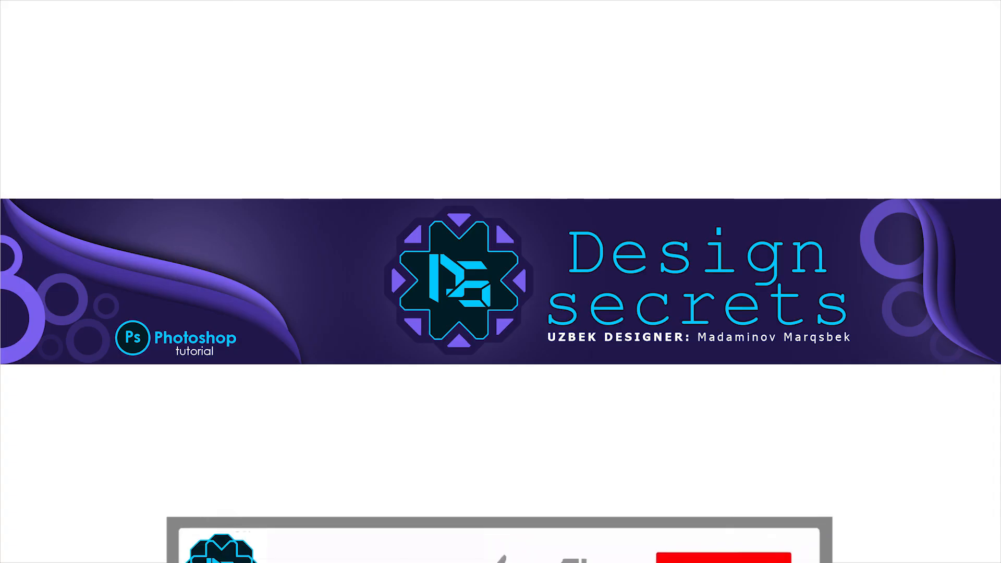